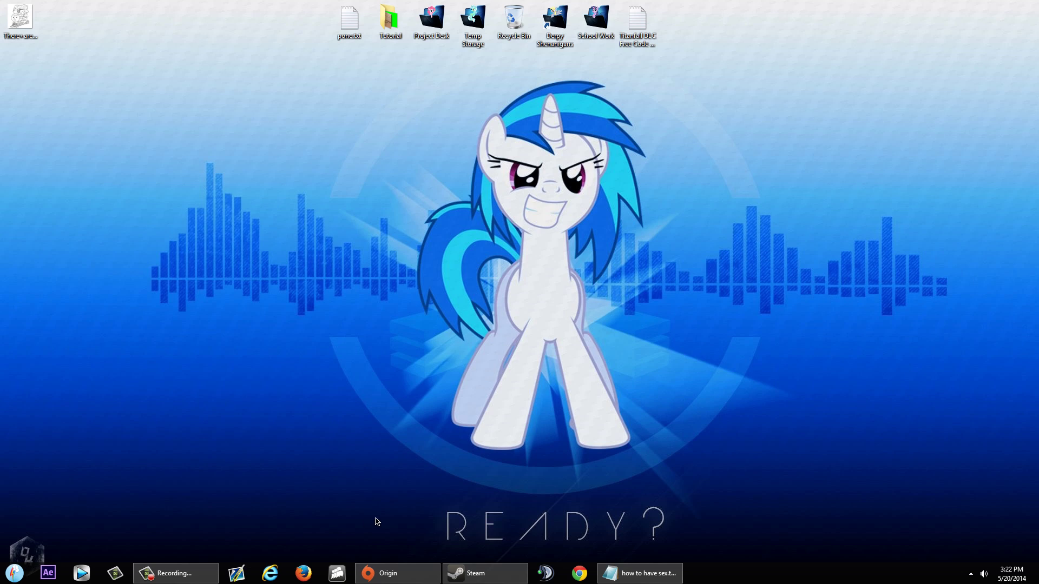
Restore the minimized Notepad tutorial notes onto the desktop.
left_click(645, 568)
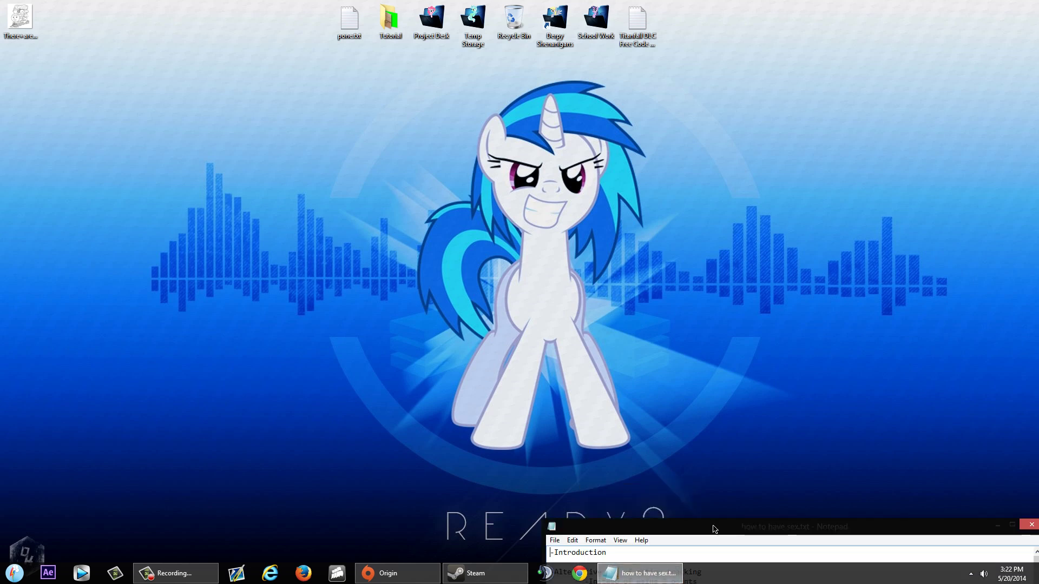
Raise the Notepad notes to show the introduction and 'before I start' lines, then launch Chrome.
left_click_drag(713, 526, 716, 456)
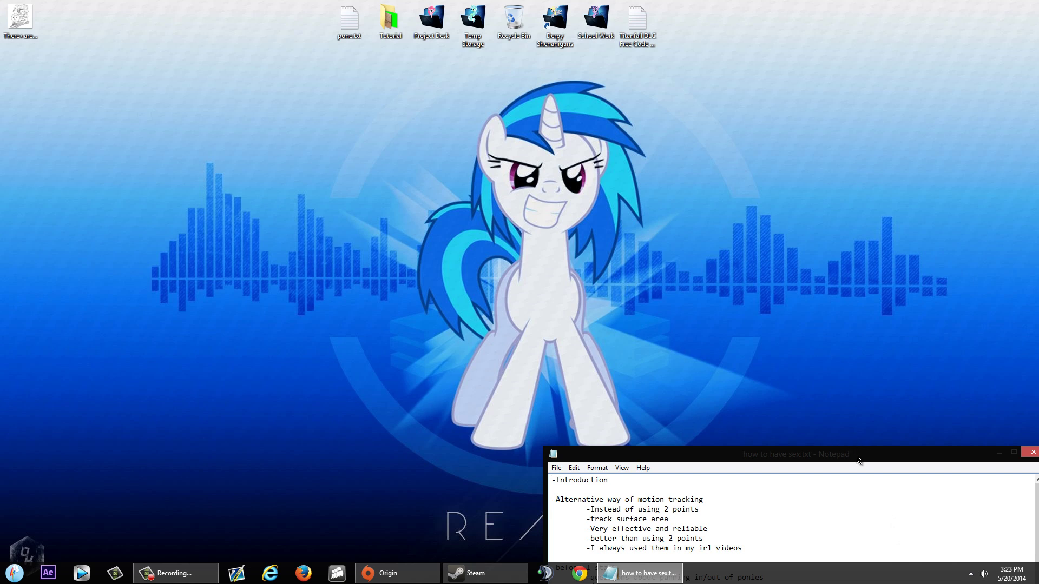
left_click_drag(858, 460, 824, 372)
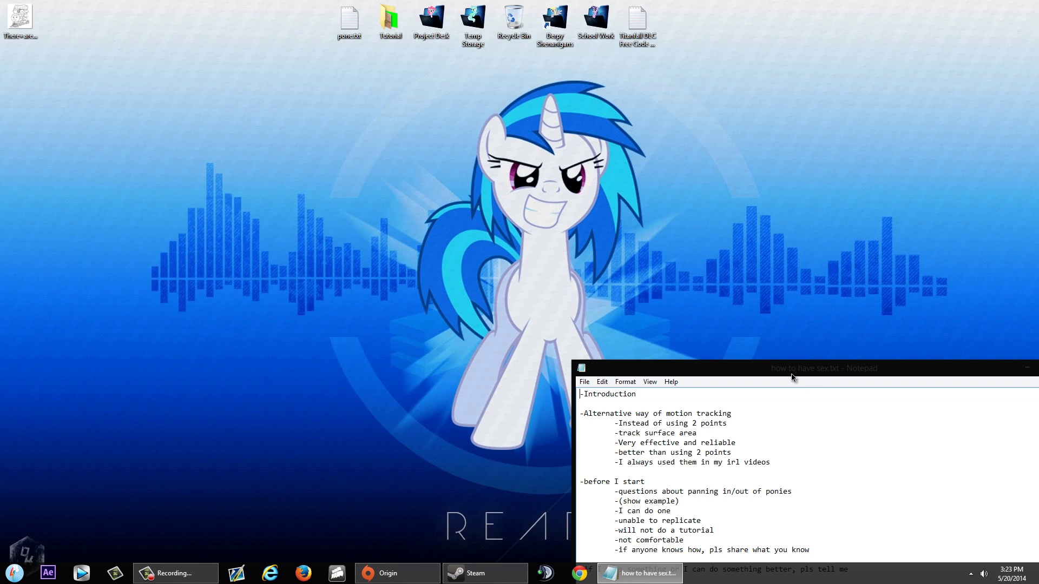
left_click(579, 573)
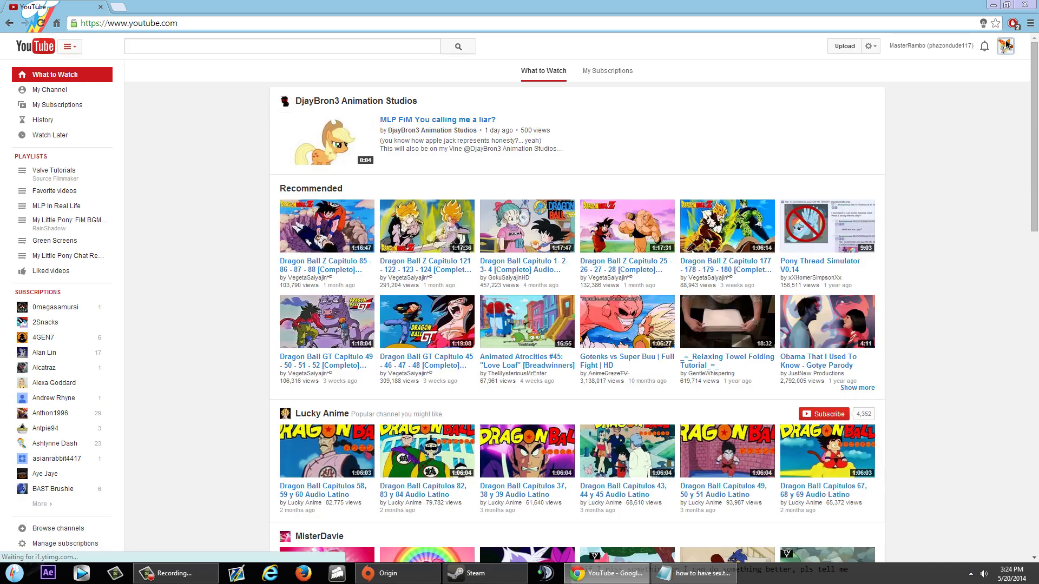
Open the unlisted 'Ponies IRL - Turning Around - Sample video' from Video Manager.
left_click(1006, 46)
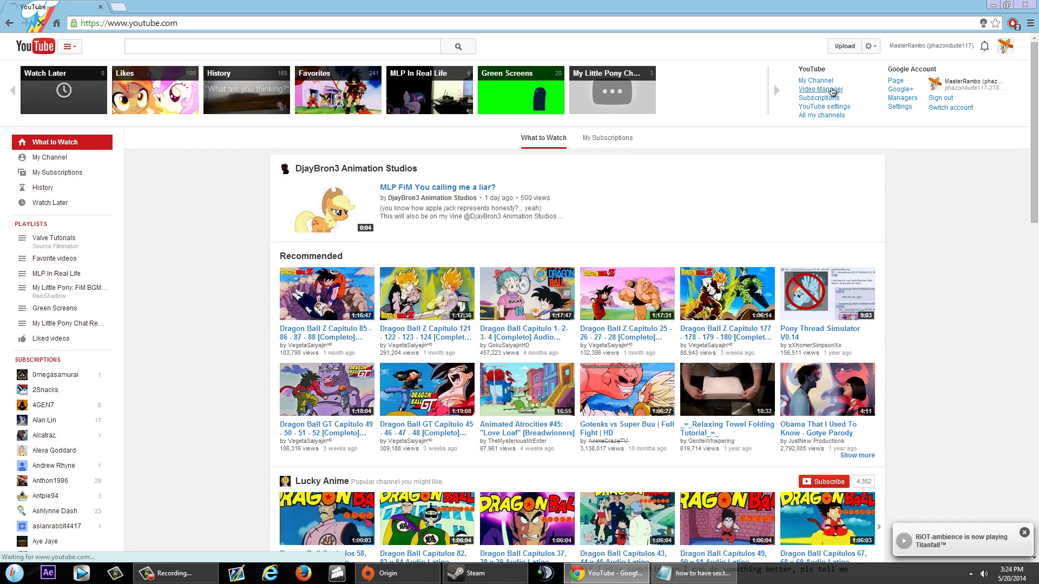
left_click(832, 91)
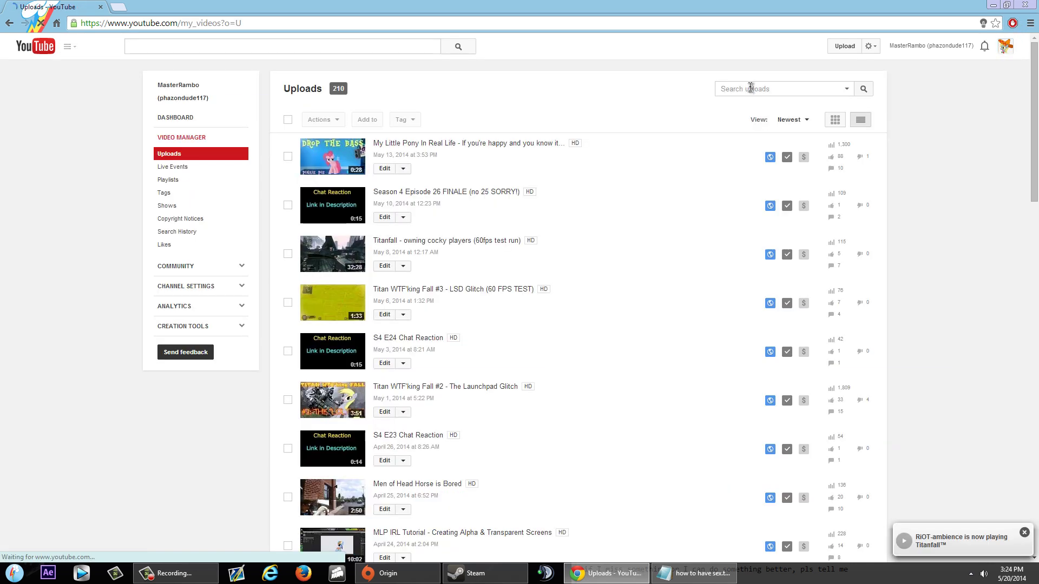
left_click(792, 119)
left_click(793, 181)
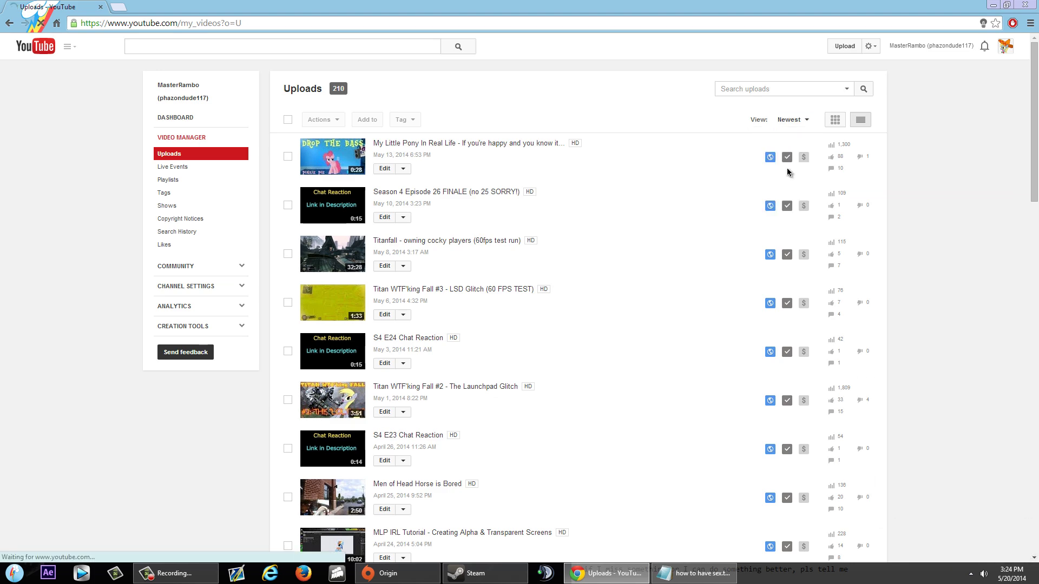
left_click(446, 144)
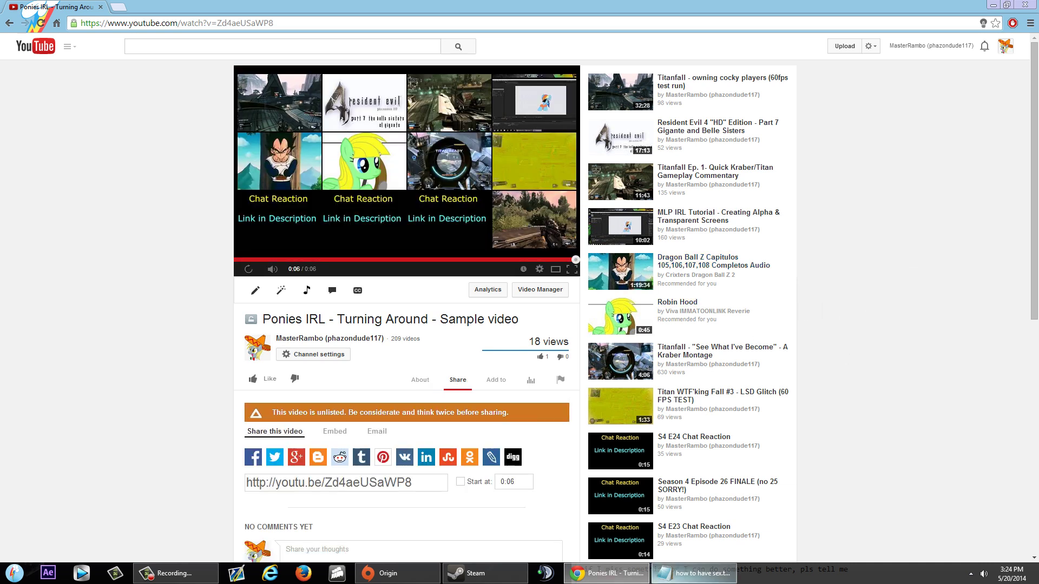
key("alt+Tab")
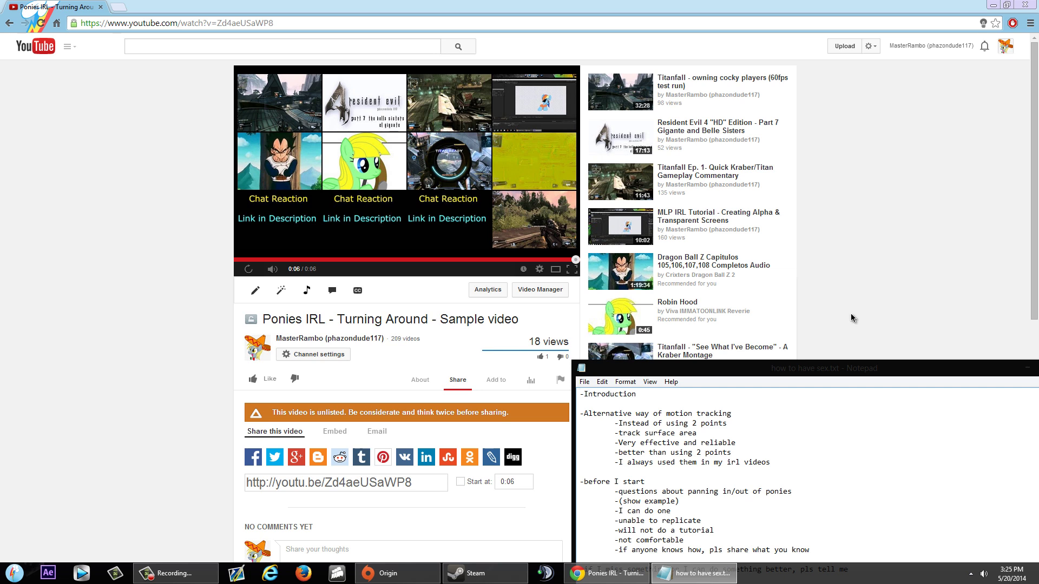
Move the notes fully on screen to show After Effects steps 1–5, and minimize Chrome.
left_click_drag(892, 371, 912, 317)
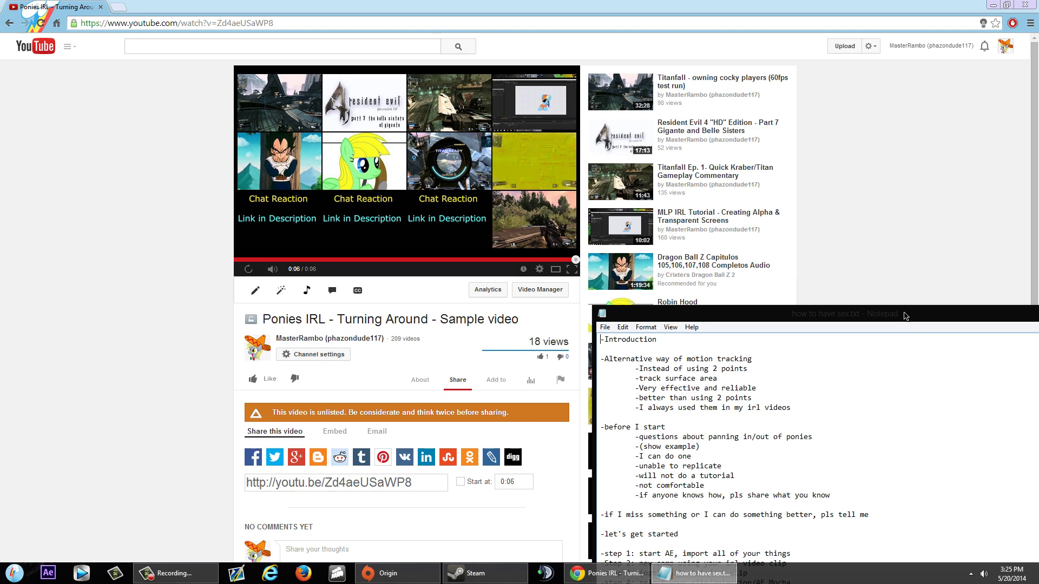
left_click_drag(905, 316, 753, 278)
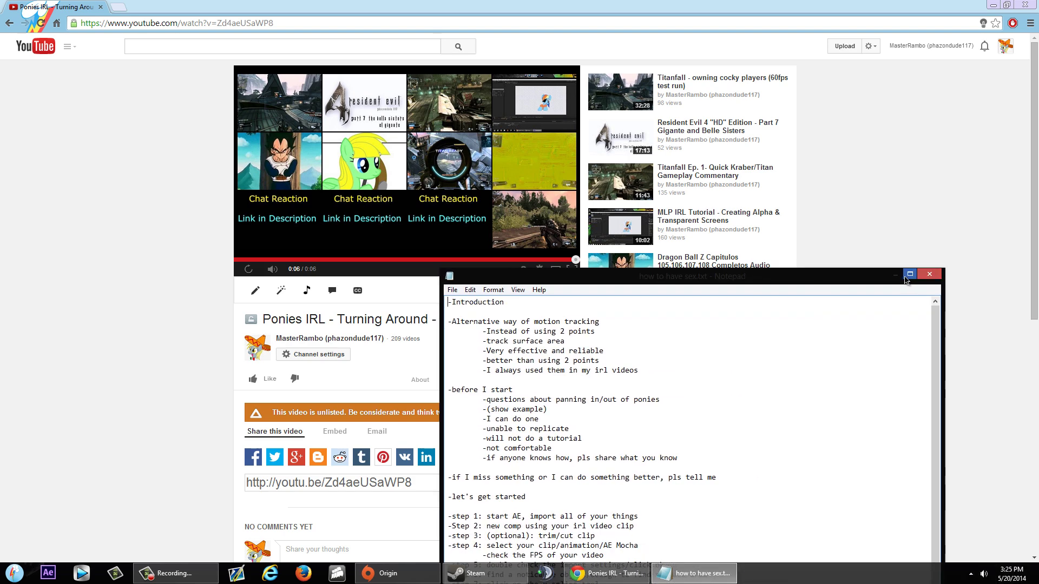
left_click_drag(887, 281, 907, 271)
left_click(993, 5)
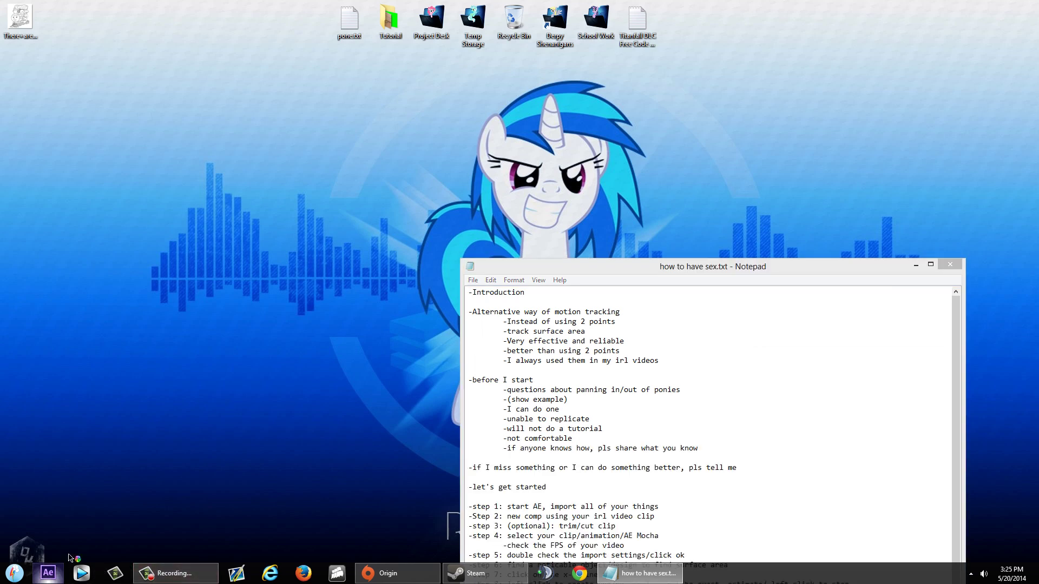
Open the Tutorial folder and preview fast.mp4 in Windows Media Player, then close it.
left_click_drag(716, 271, 770, 244)
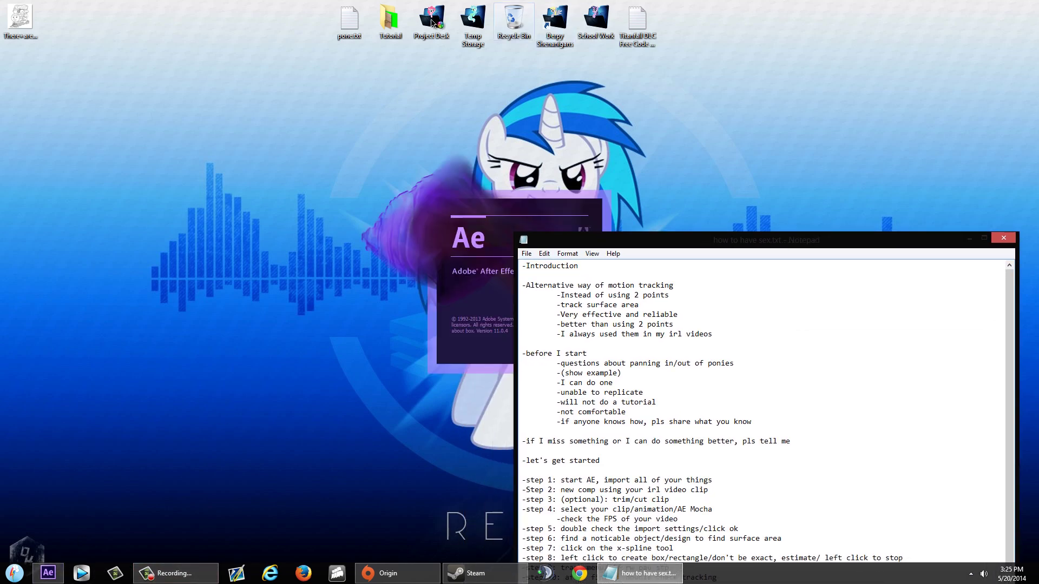
double_click(390, 21)
left_click(988, 306)
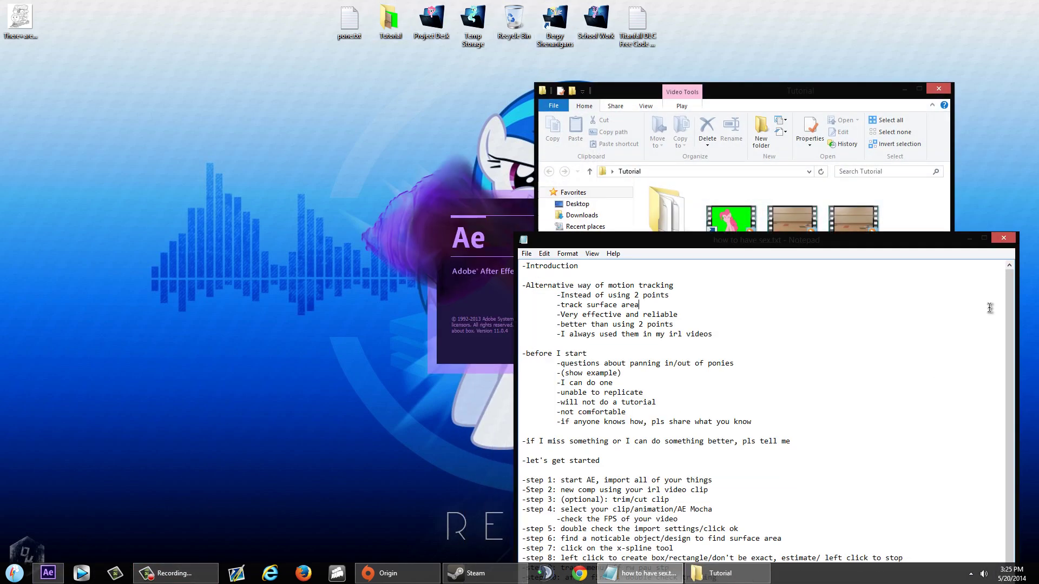
left_click(898, 212)
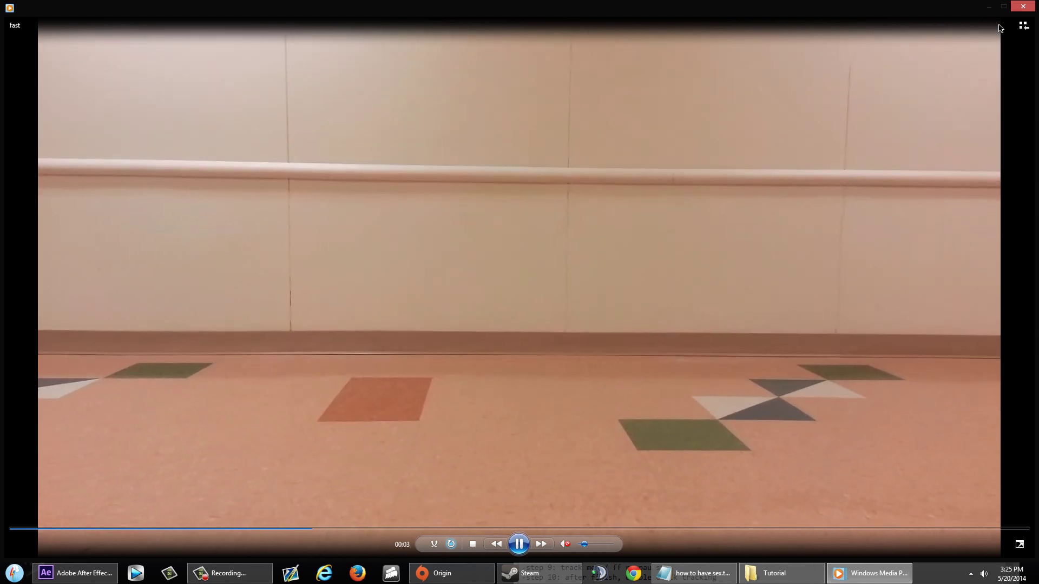
left_click(1023, 7)
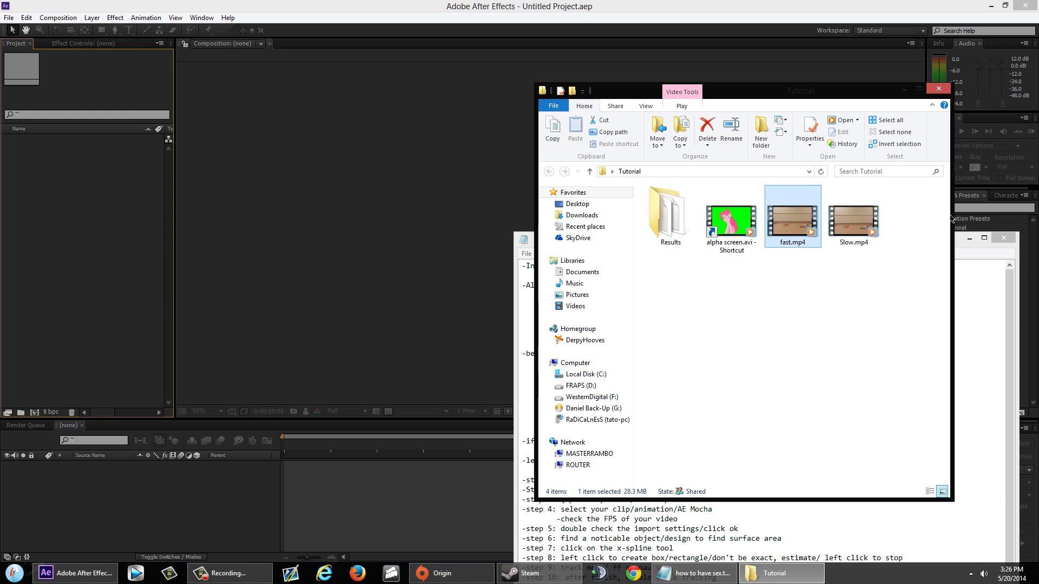
Import alpha screen.avi, fast.mp4 and Slow.mp4 from the Tutorial folder into the Project panel.
left_click(978, 294)
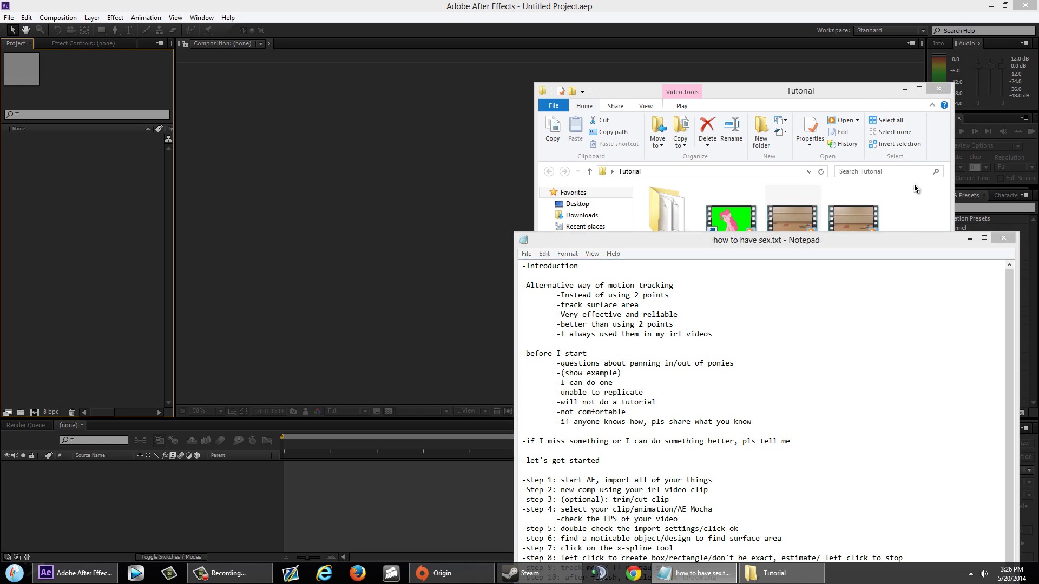
left_click(872, 96)
left_click_drag(919, 245, 78, 192)
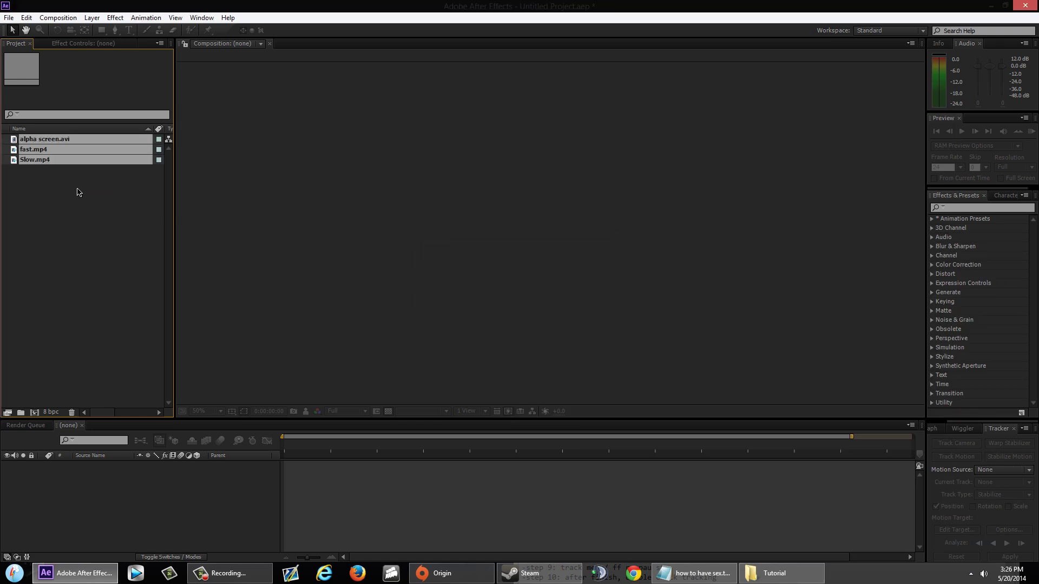
left_click(78, 192)
Create a new Slow composition from the Slow.mp4 footage.
left_click(679, 573)
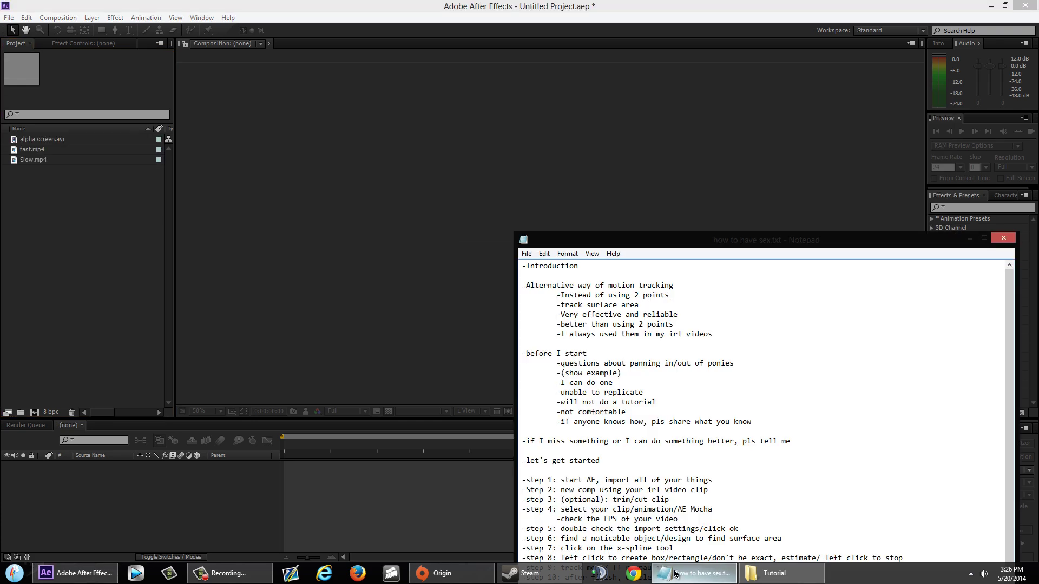
left_click(108, 254)
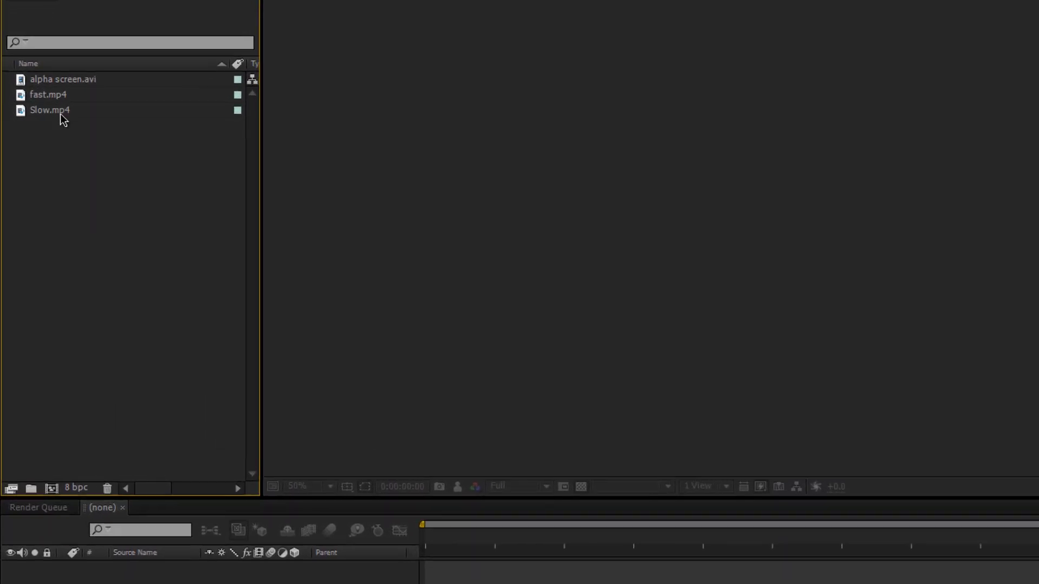
left_click(39, 160)
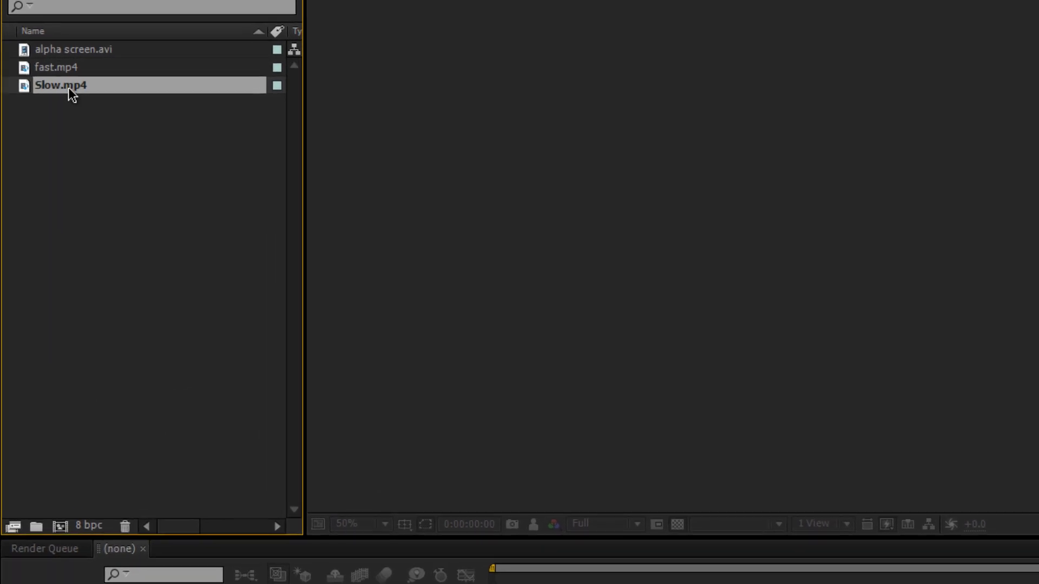
left_click(75, 76)
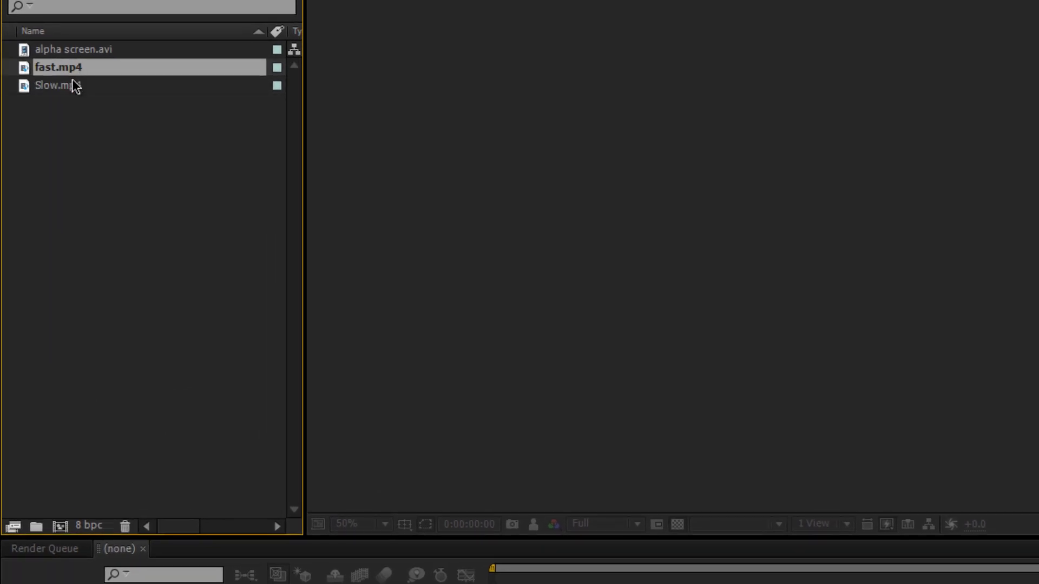
left_click(76, 86)
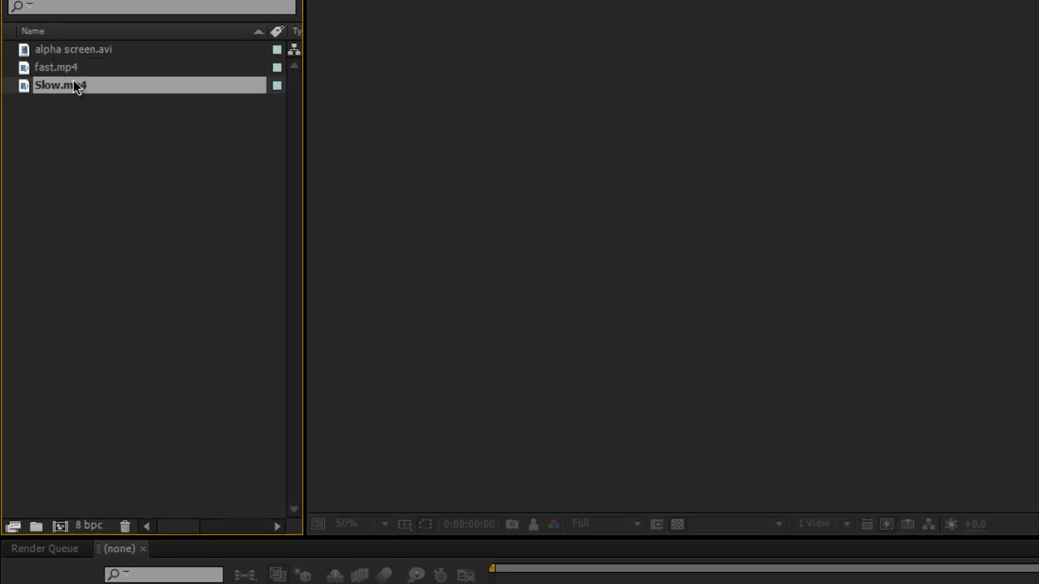
left_click_drag(77, 87, 60, 526)
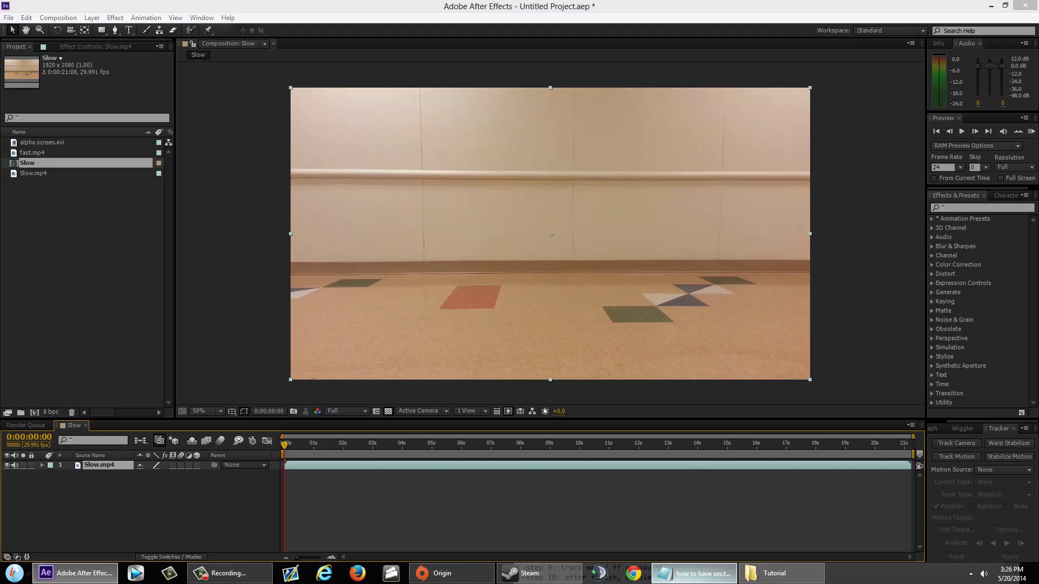
Scrub the Slow clip and set the work area around its 3–10 second section.
left_click(1006, 568)
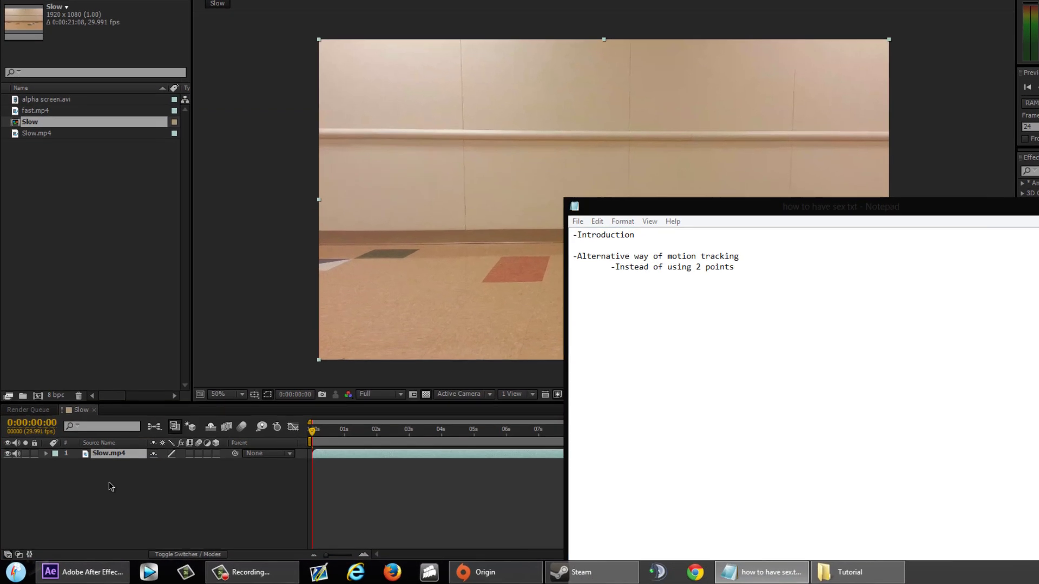
left_click(103, 468)
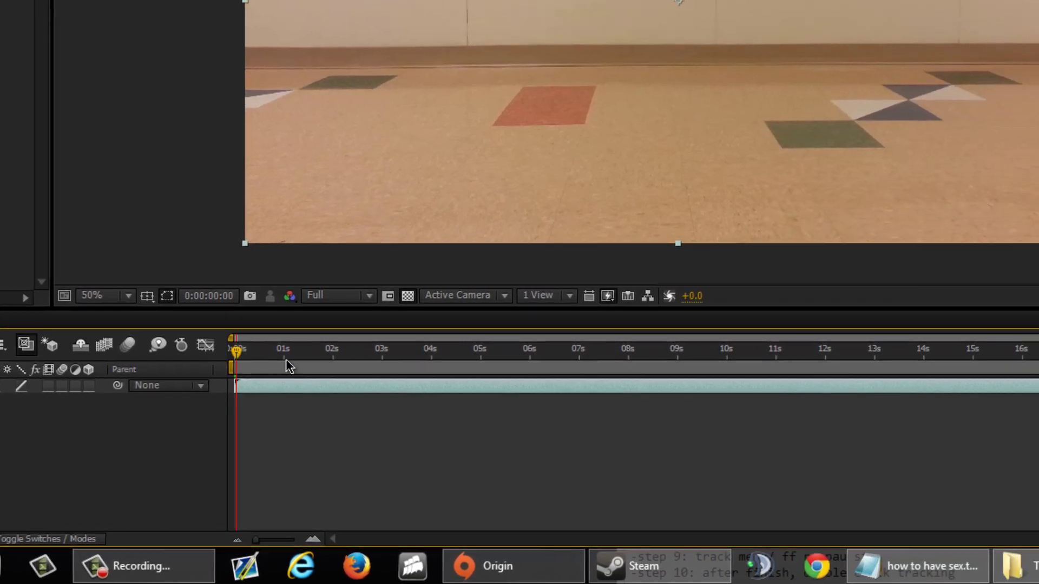
left_click_drag(286, 359, 429, 357)
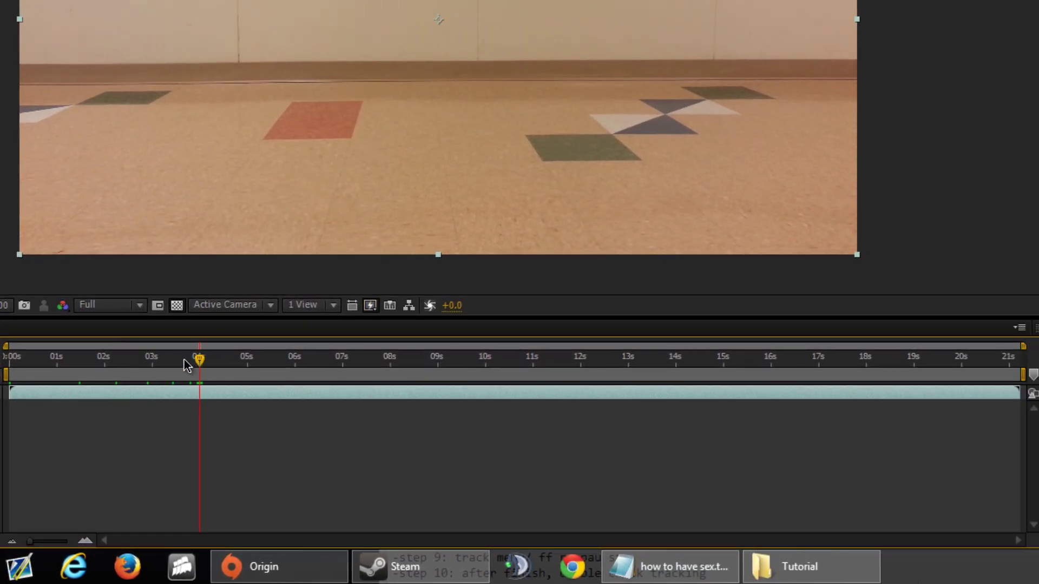
left_click_drag(184, 360, 152, 359)
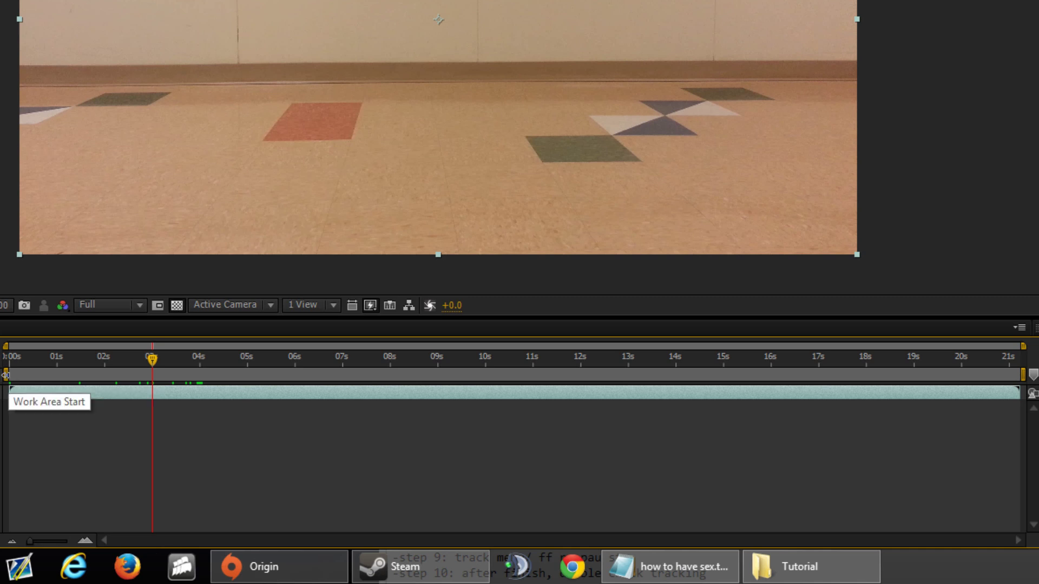
left_click_drag(8, 374, 487, 373)
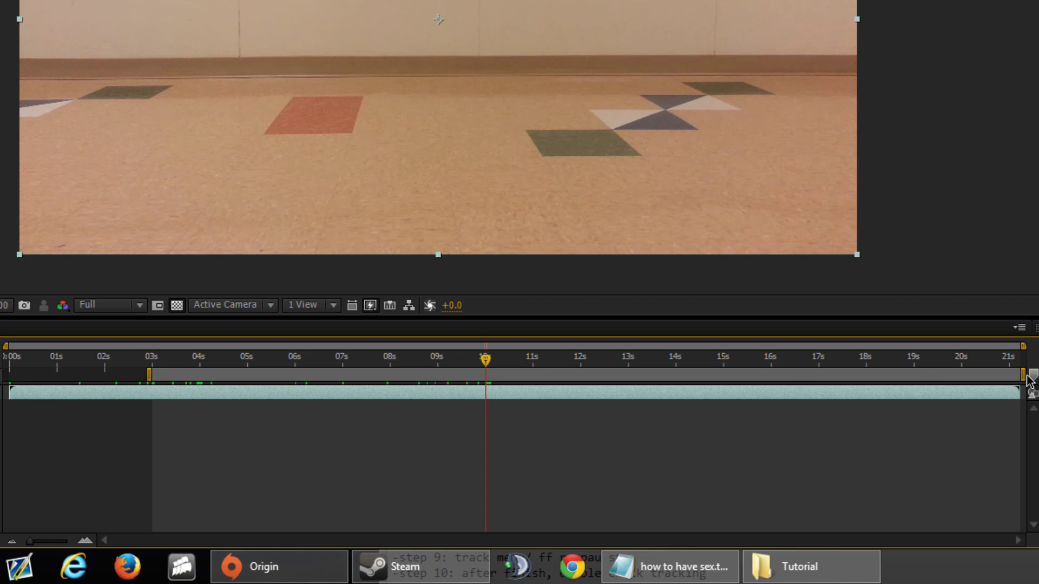
left_click_drag(1022, 373, 490, 374)
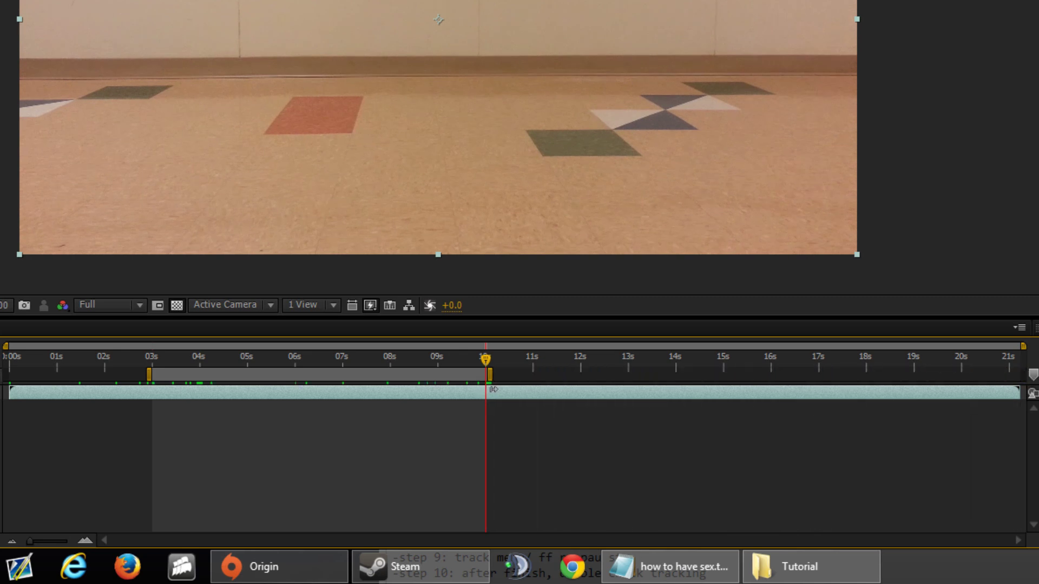
Trim the Slow comp to the work area and return the playhead to the start.
right_click(436, 373)
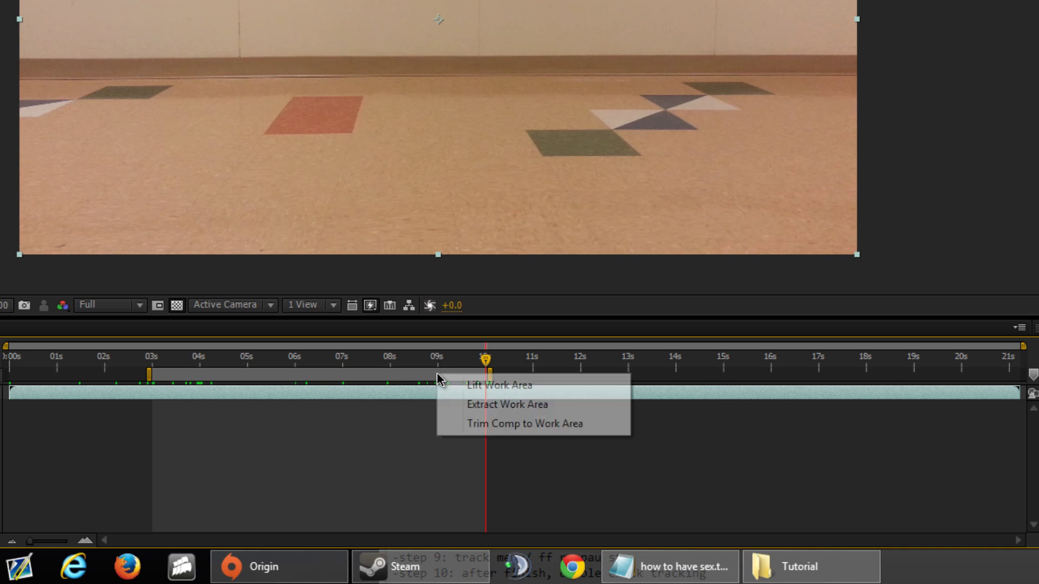
left_click(484, 423)
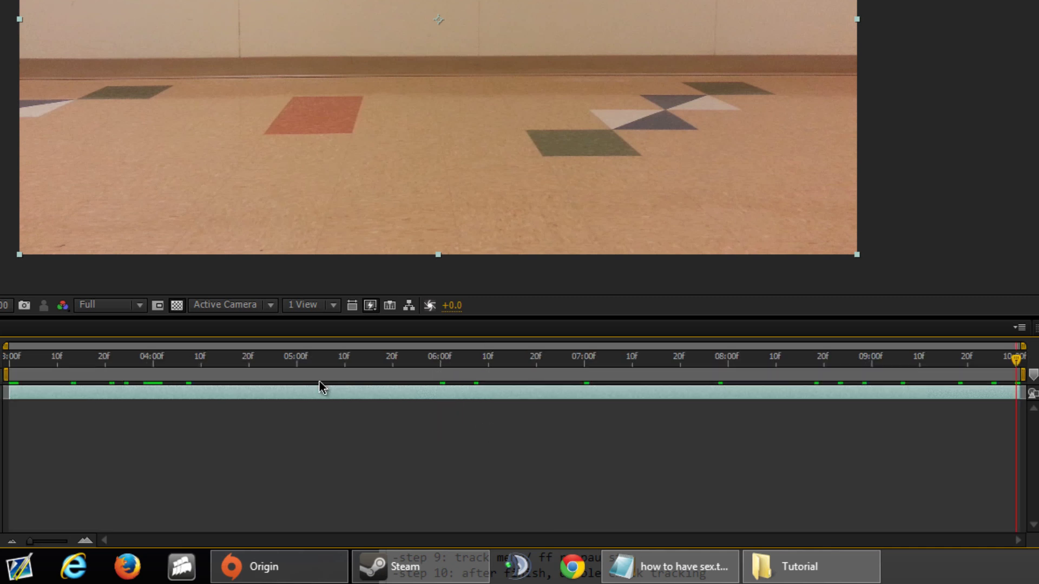
left_click(150, 358)
left_click(723, 358)
left_click_drag(951, 357, 11, 357)
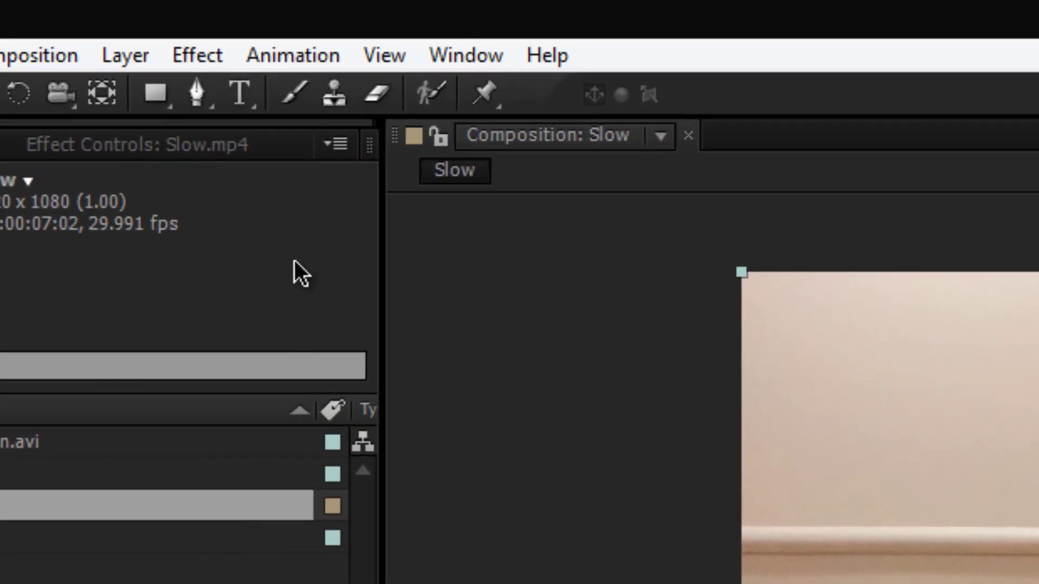
Send Slow.mp4 to mocha AE via Animation > Track in mocha AE.
left_click(278, 56)
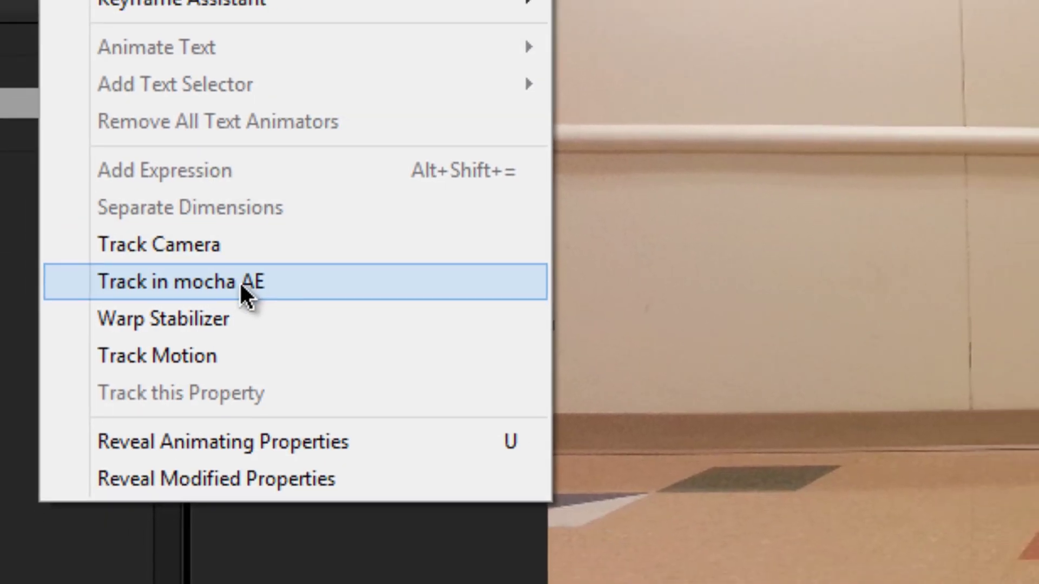
left_click(241, 286)
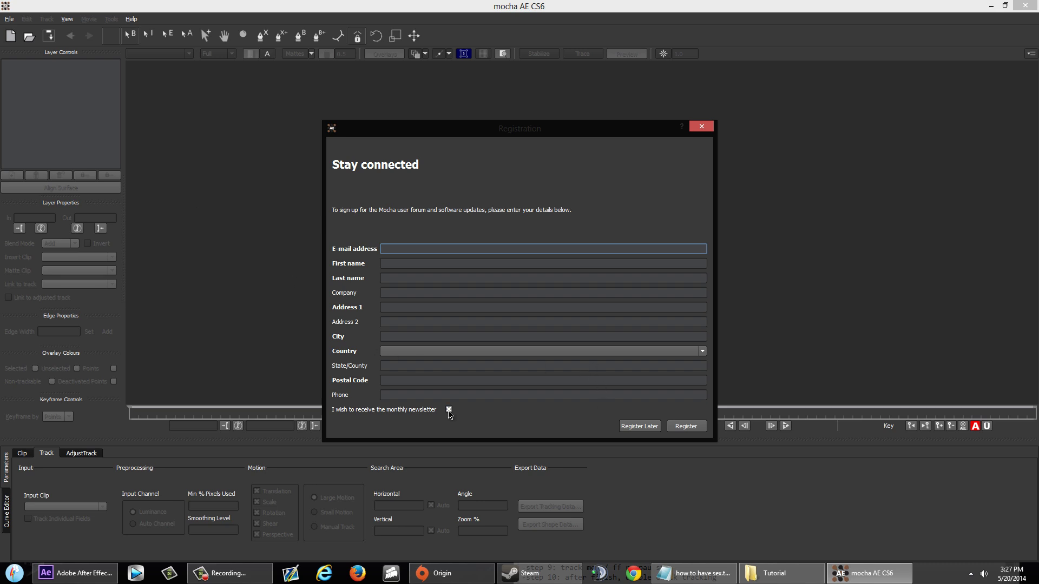
Skip mocha registration without the newsletter, and check Slow.mp4's frame rate in After Effects.
left_click(448, 410)
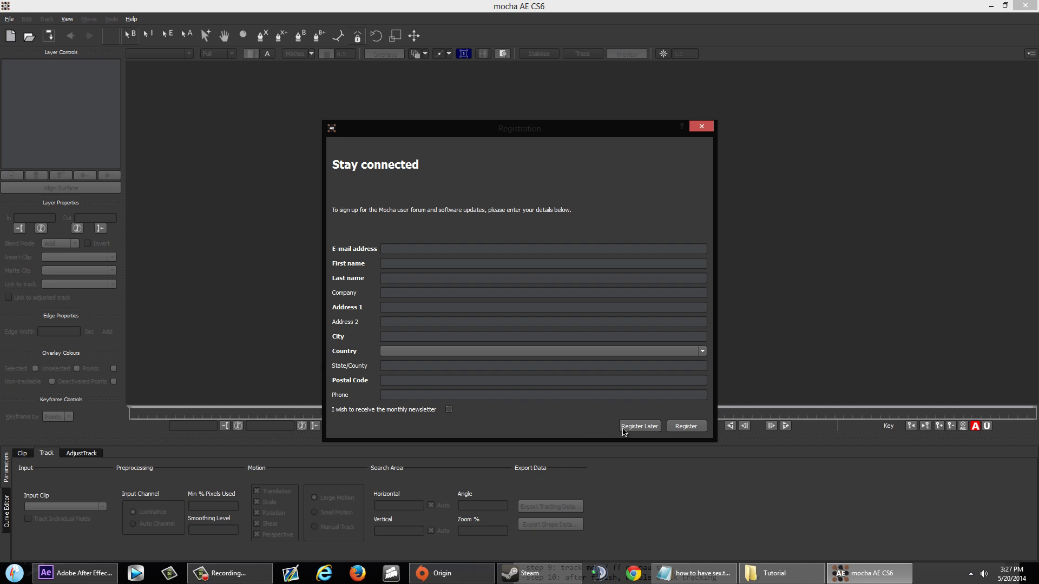
left_click(639, 426)
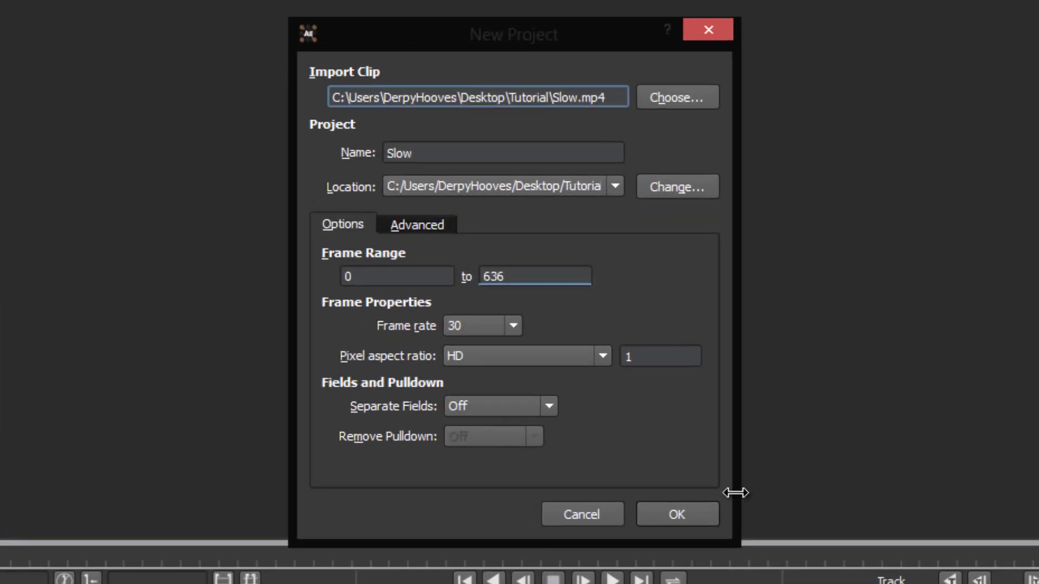
left_click(86, 580)
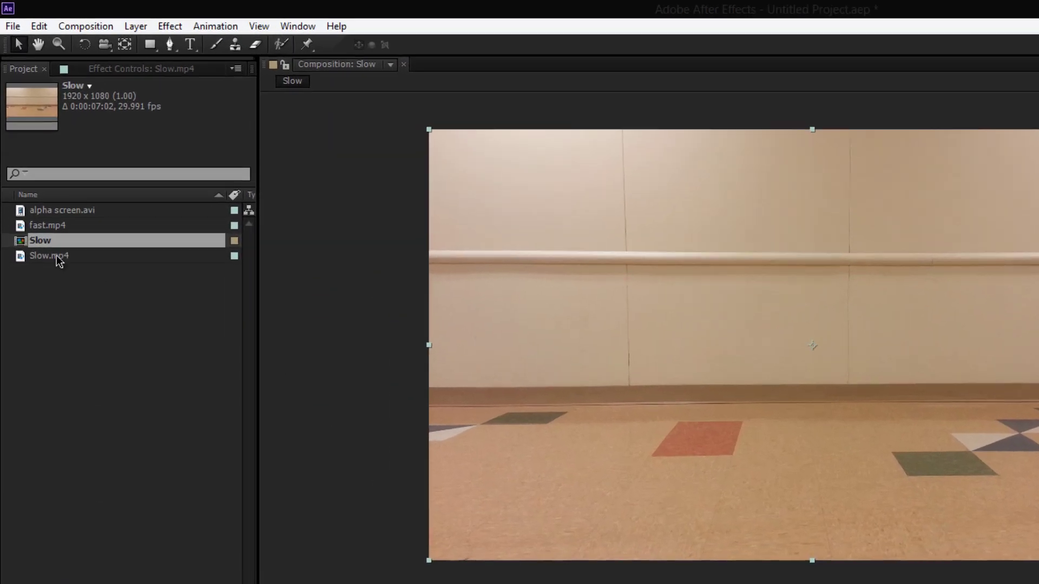
left_click(37, 174)
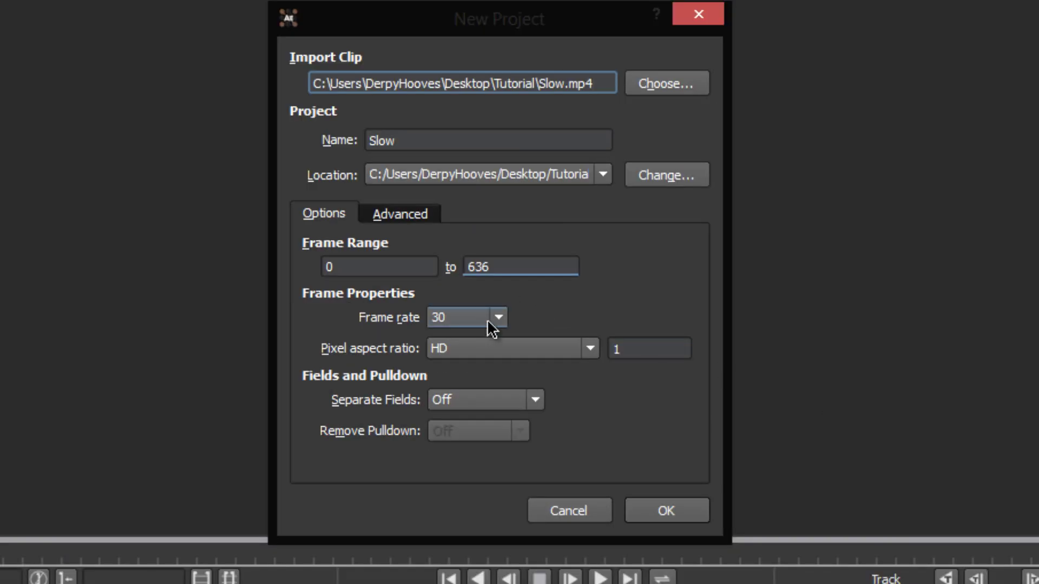
Create the mocha project at 29.97 fps, overwriting the existing Slow.mocha file.
left_click(486, 319)
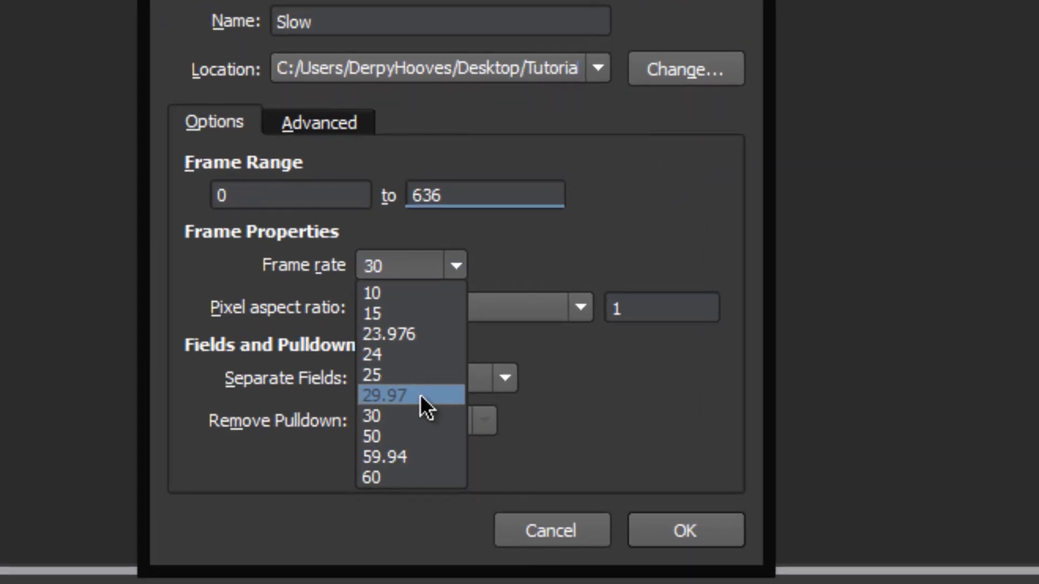
left_click(420, 396)
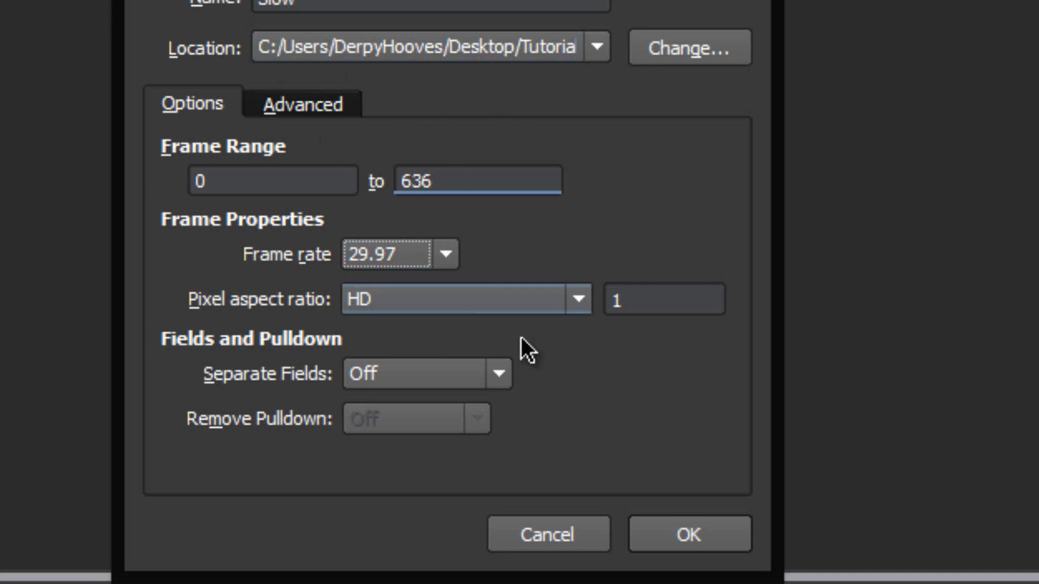
left_click(697, 537)
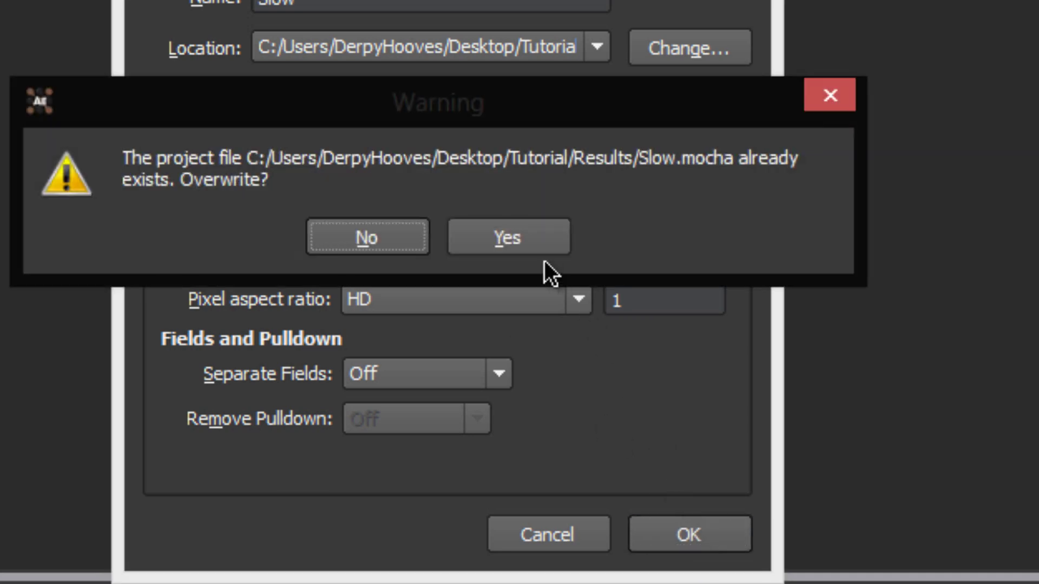
left_click(485, 235)
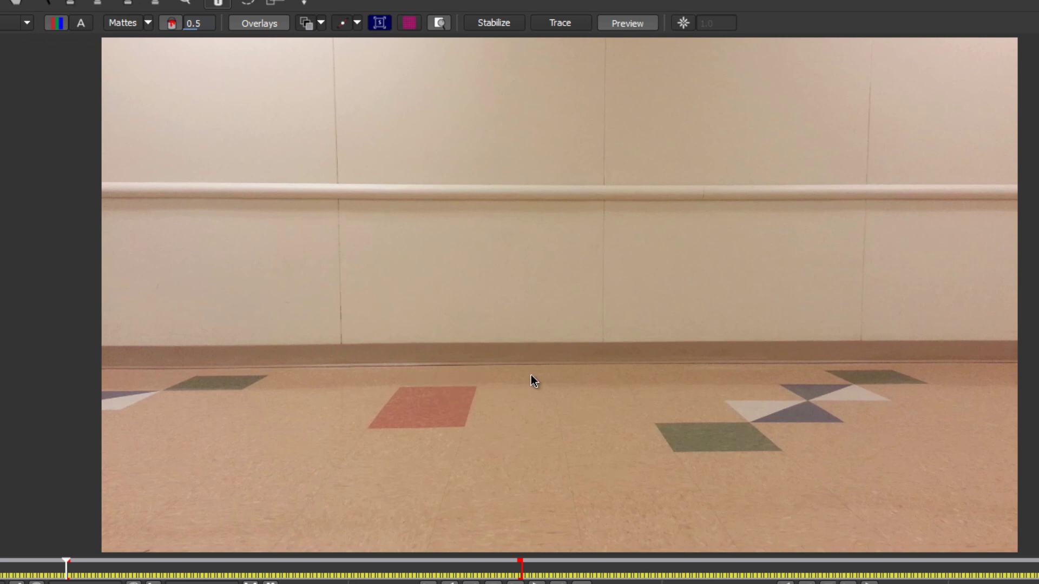
Pan and zoom the mocha viewer in on the red tile in the hallway floor.
key("x")
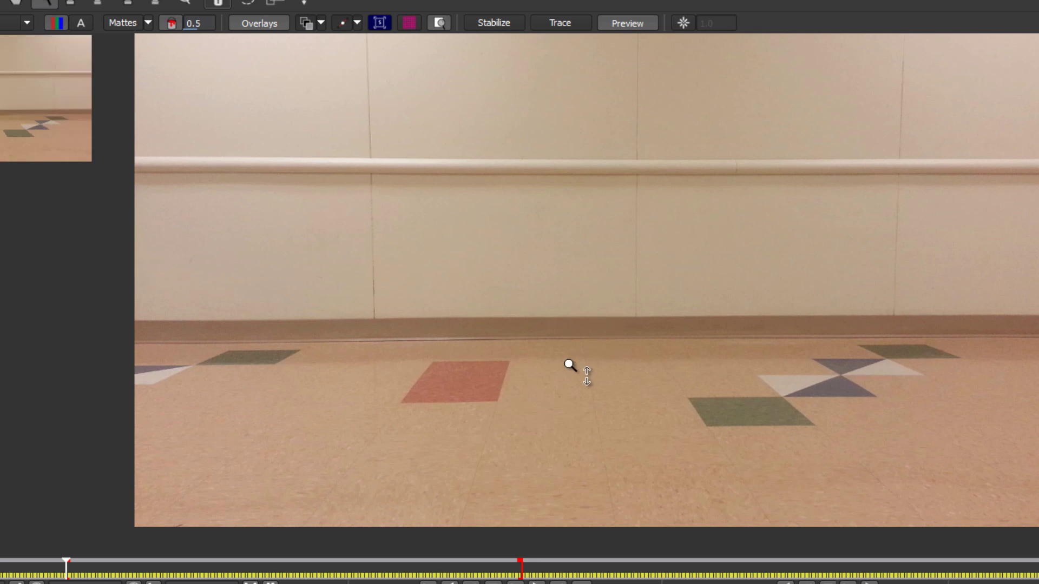
left_click_drag(563, 330, 611, 357)
left_click_drag(484, 341, 570, 359)
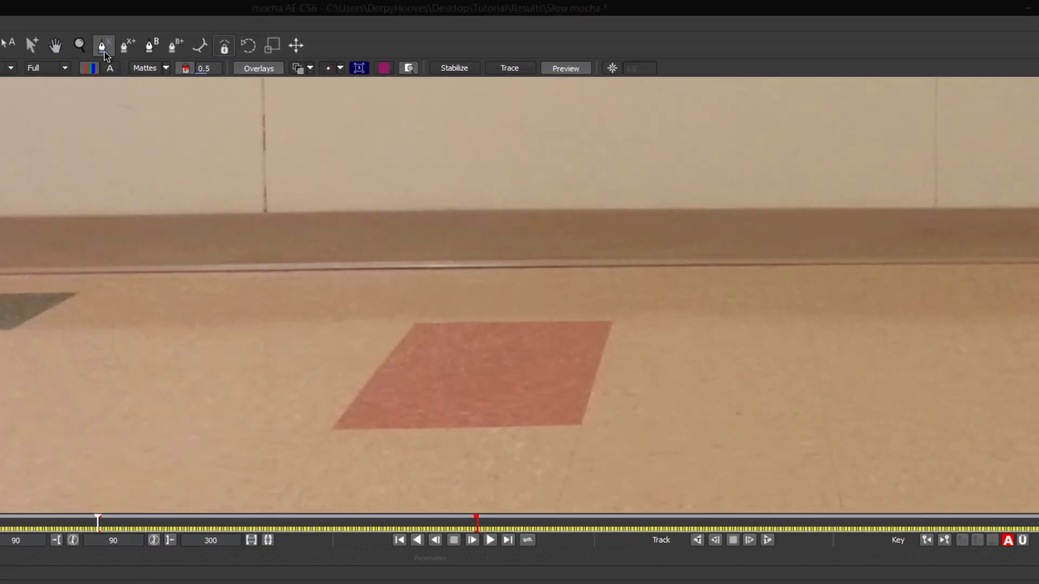
Draw a closed four-point X-Spline shape around the red floor tile.
left_click(105, 52)
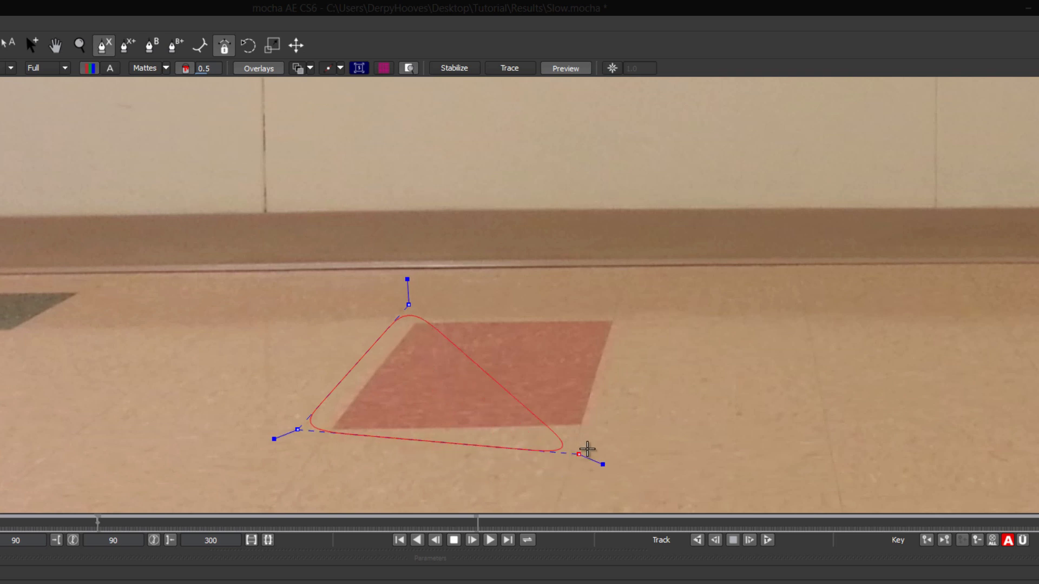
left_click(592, 446)
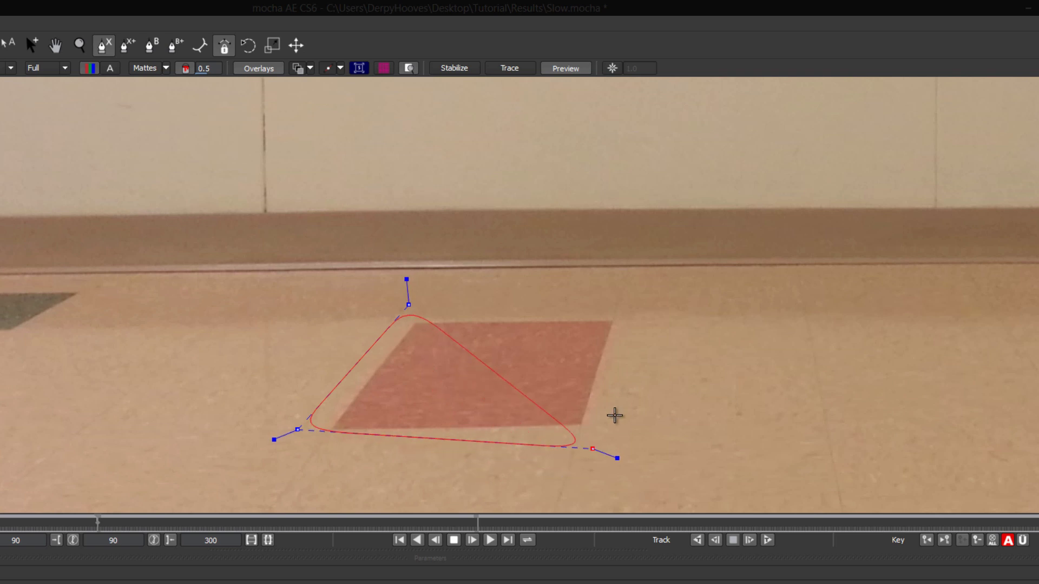
left_click(637, 306)
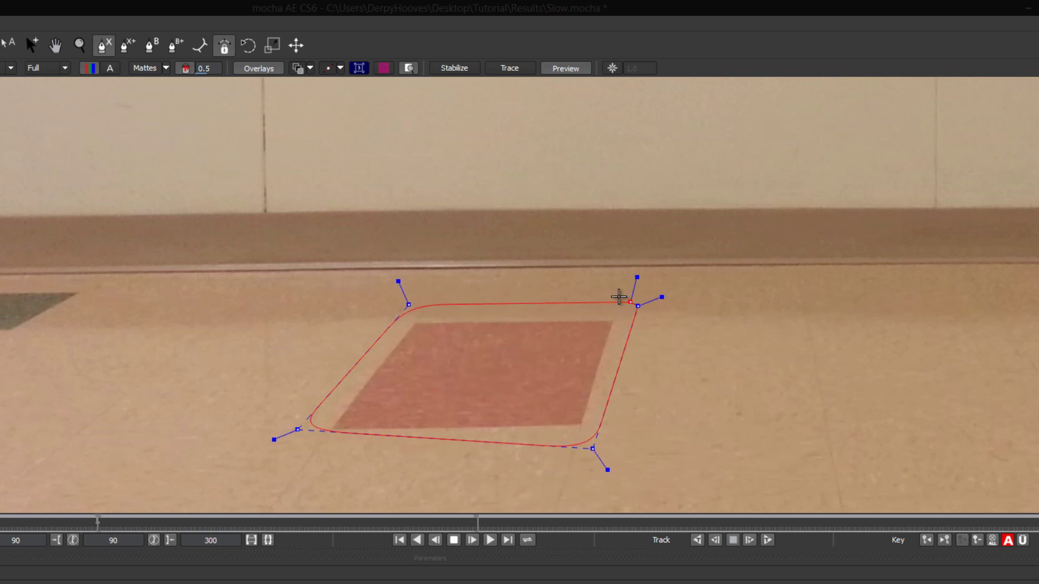
right_click(517, 279)
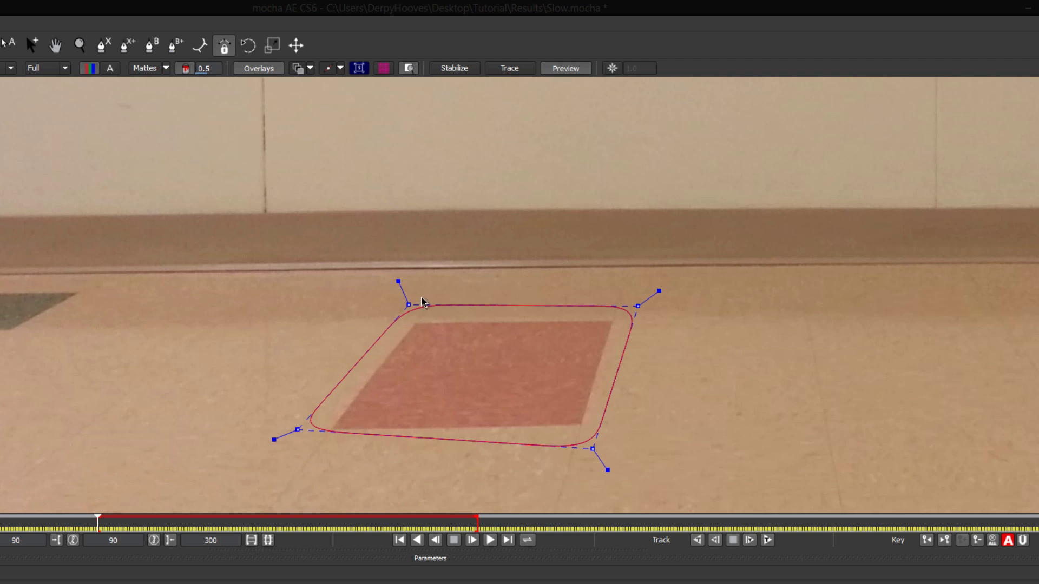
Adjust the spline's four corners so the shape closely fits the tile.
left_click_drag(408, 304, 383, 324)
left_click_drag(298, 425, 299, 449)
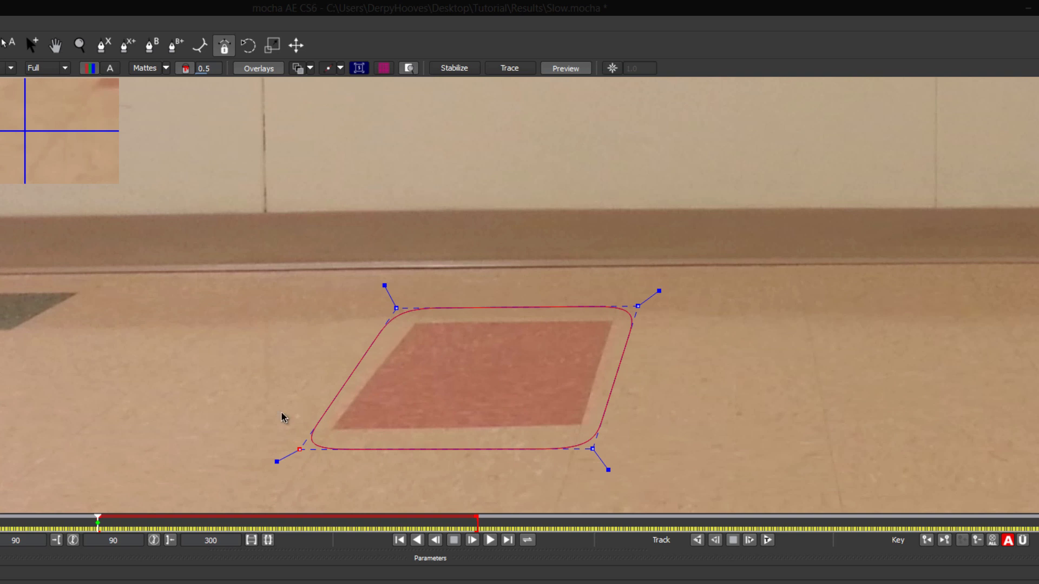
left_click_drag(299, 449, 297, 440)
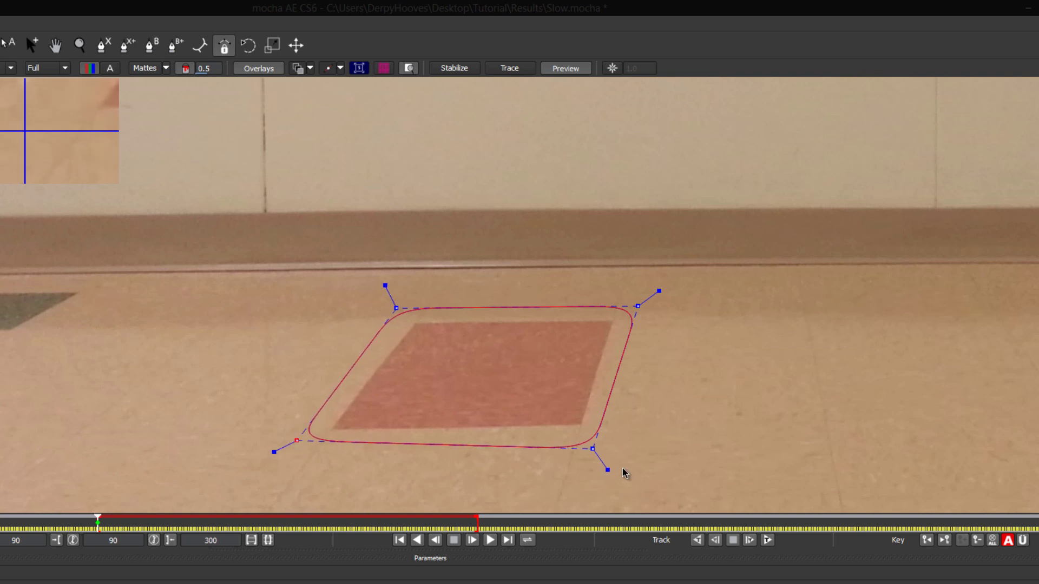
left_click_drag(593, 449, 597, 443)
left_click_drag(637, 306, 639, 307)
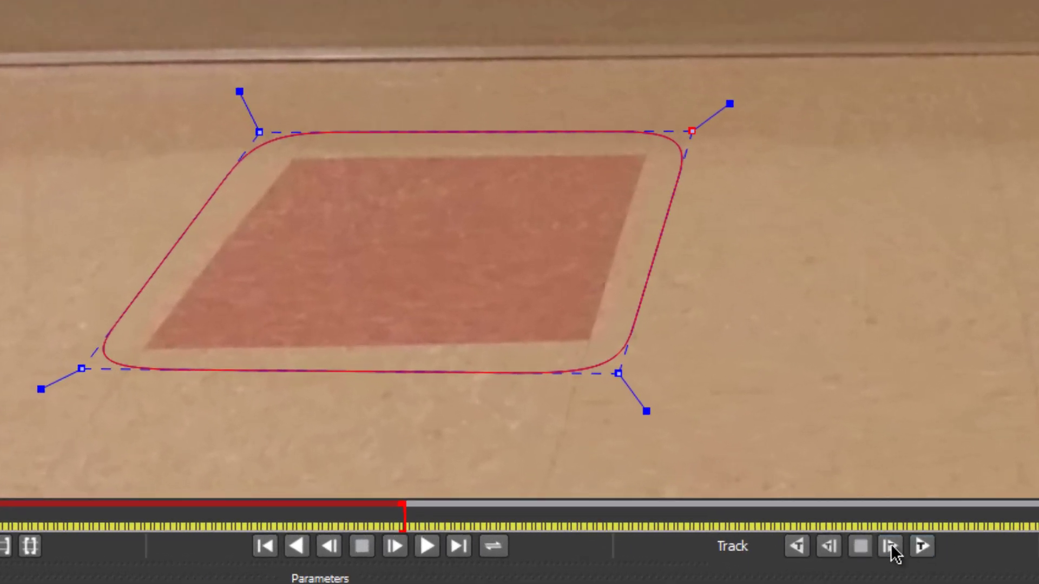
Track the tile spline forward, stepping a few single frames before resuming forward tracking.
left_click(921, 555)
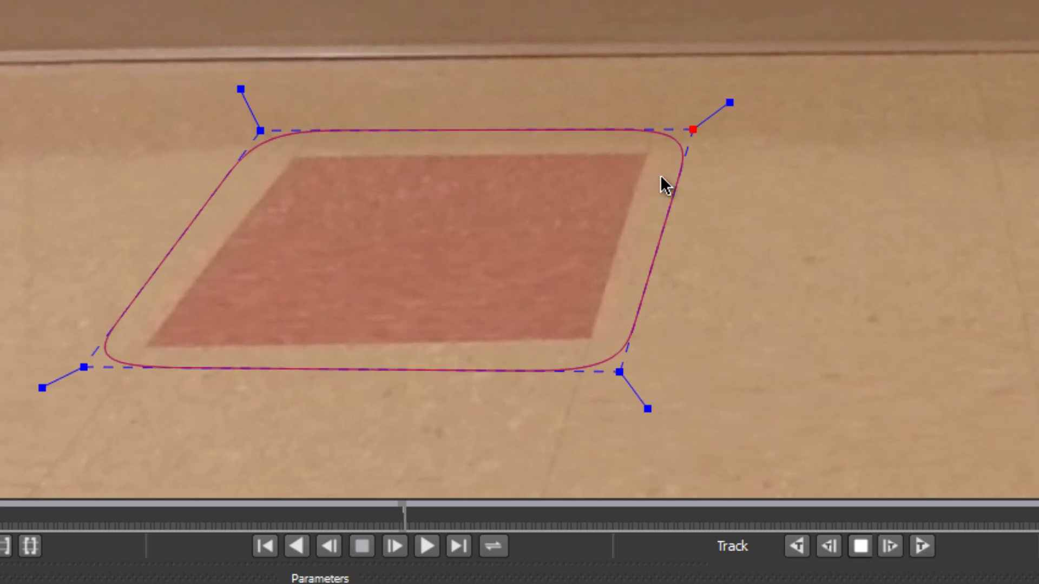
left_click(860, 546)
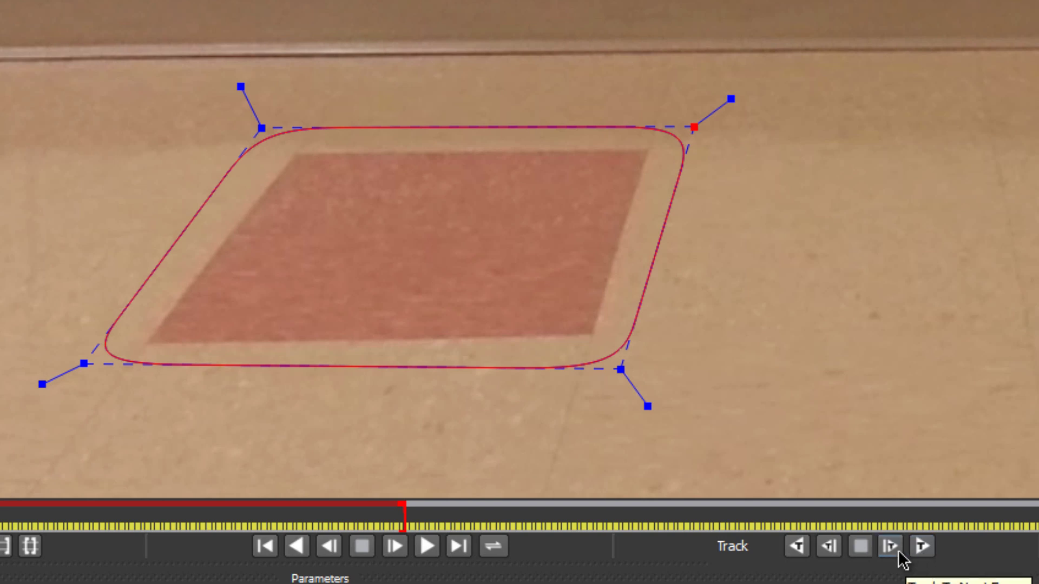
left_click(897, 553)
left_click(896, 553)
left_click(890, 546)
left_click(890, 546)
left_click(890, 546)
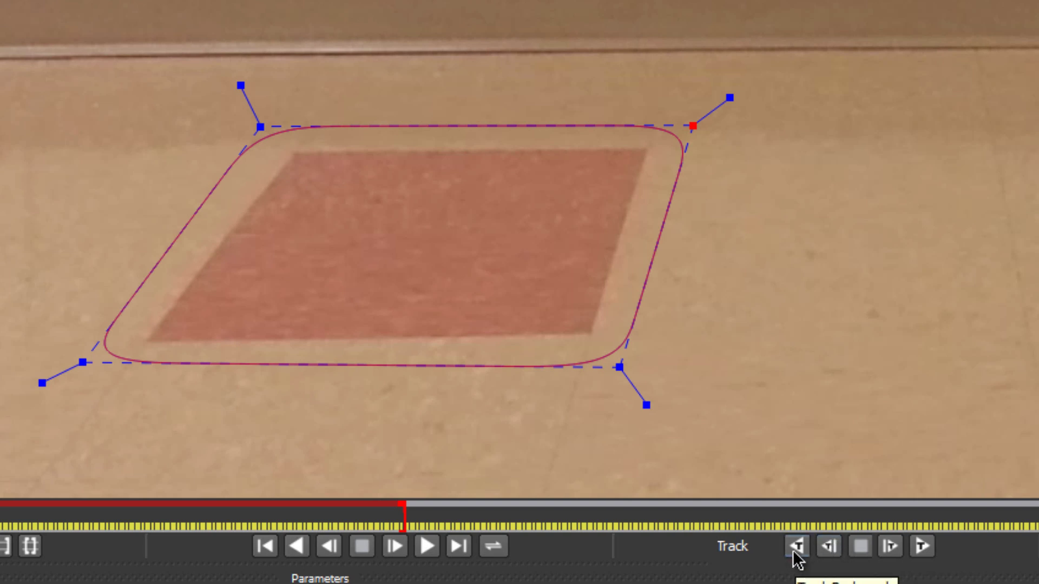
left_click(922, 546)
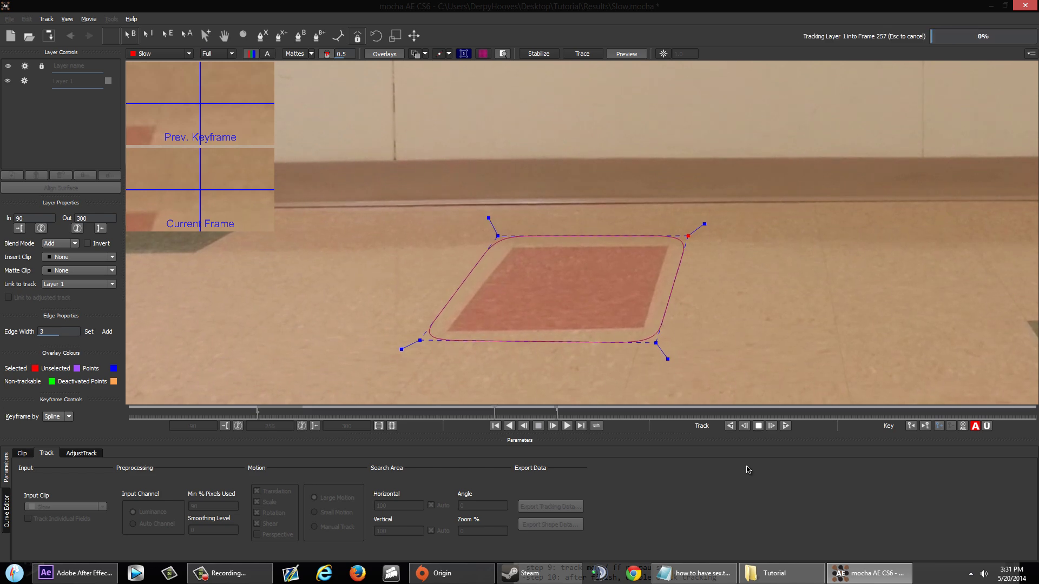
Minimize the TeamSpeak voice chat and Notepad windows to return to mocha.
left_click(693, 572)
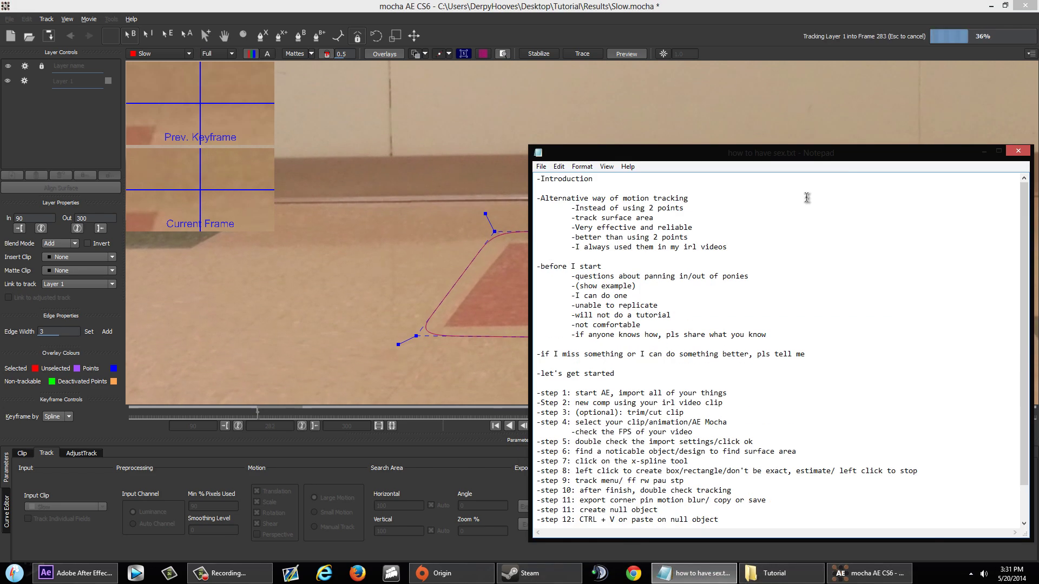
left_click(598, 573)
left_click(462, 74)
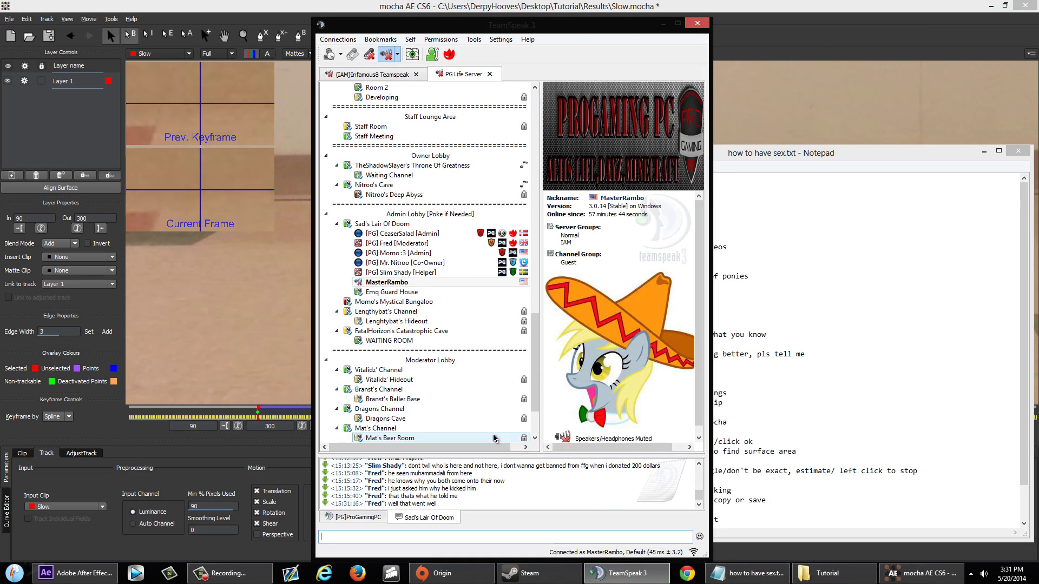
left_click(663, 24)
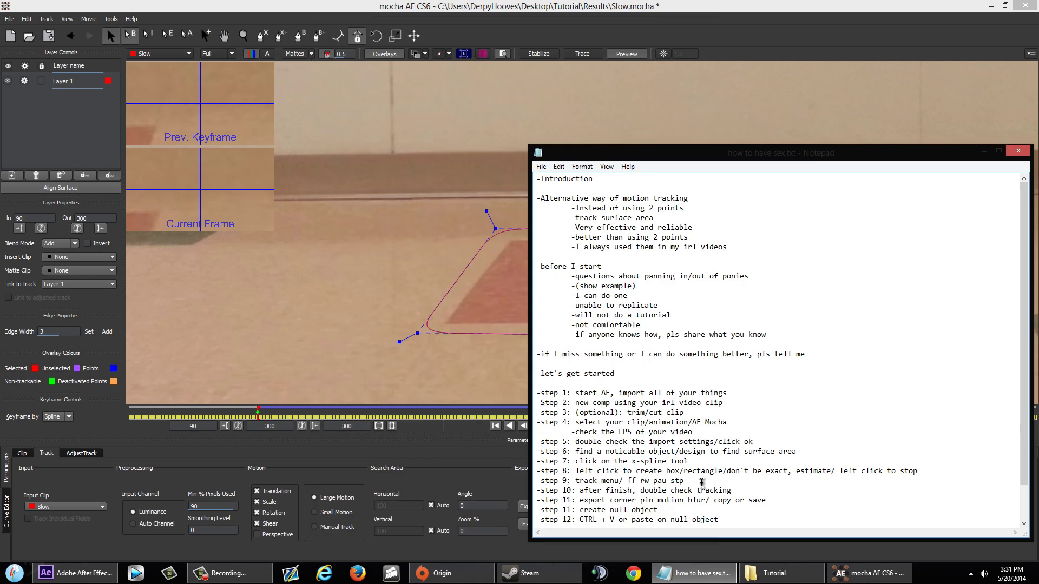
left_click(983, 152)
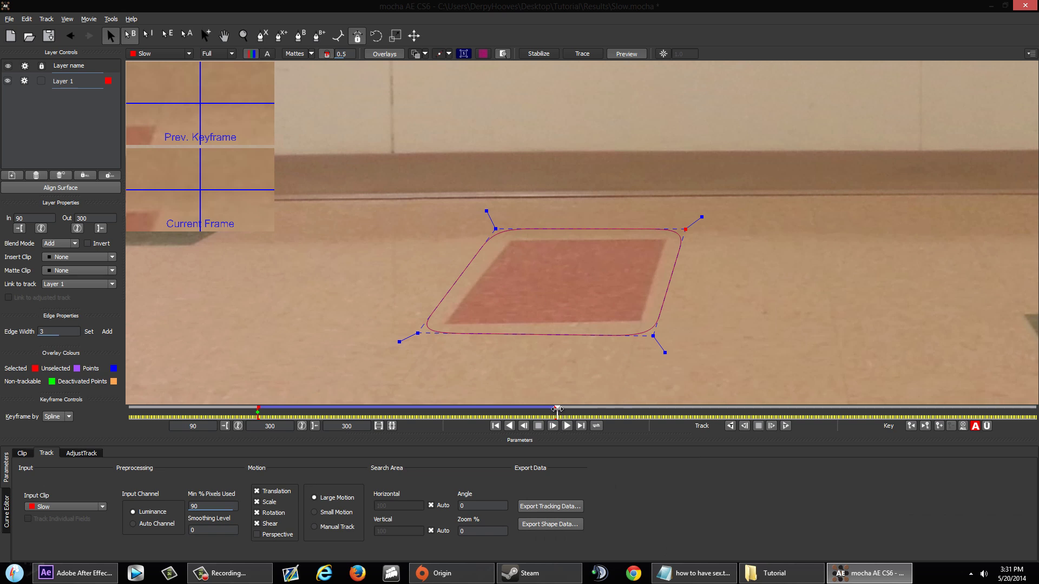
Scrub the timeline back and forth to verify the spline stays on the tile.
left_click_drag(557, 410, 506, 419)
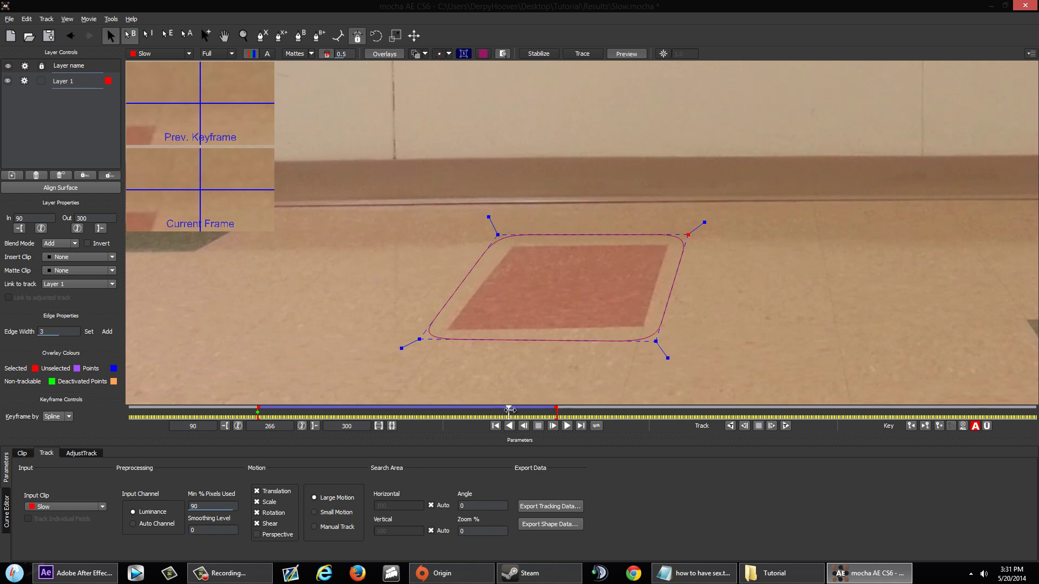
left_click_drag(498, 414, 353, 412)
left_click_drag(465, 408, 495, 412)
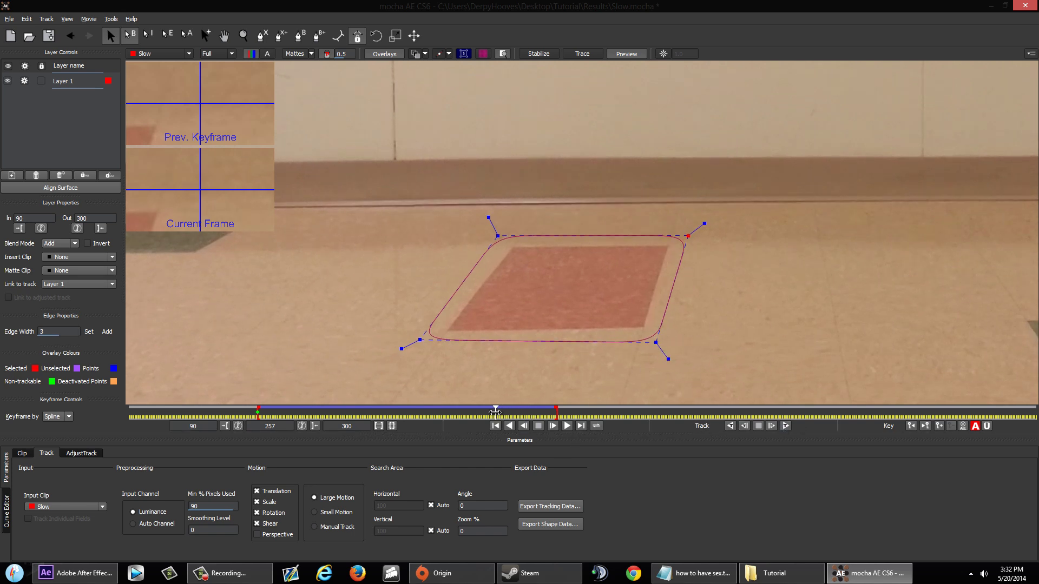
left_click_drag(495, 412, 383, 412)
left_click_drag(476, 413, 443, 413)
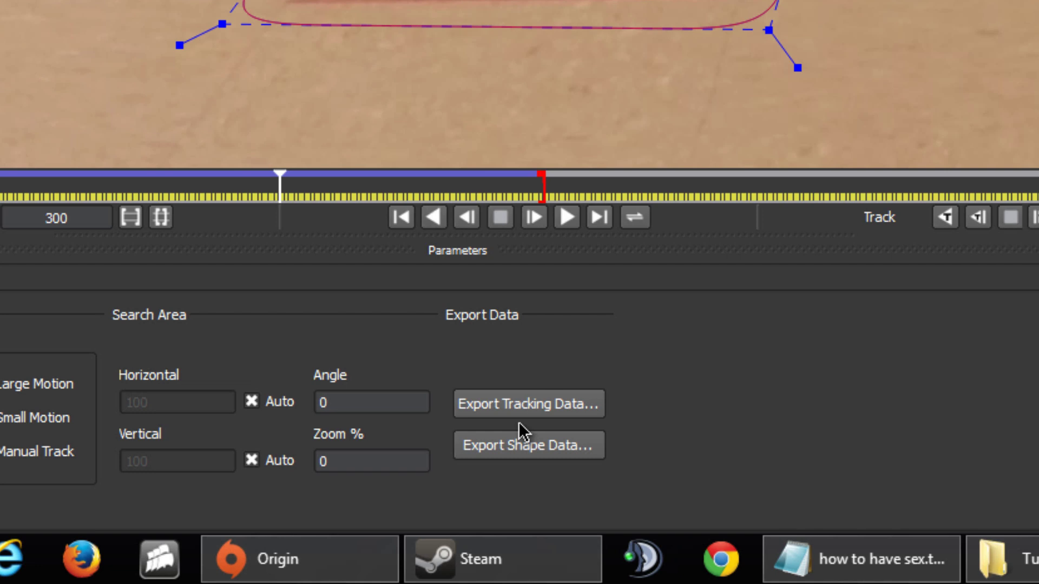
Copy the track to the clipboard as After Effects Corner Pin [supports motion blur] data.
left_click(528, 414)
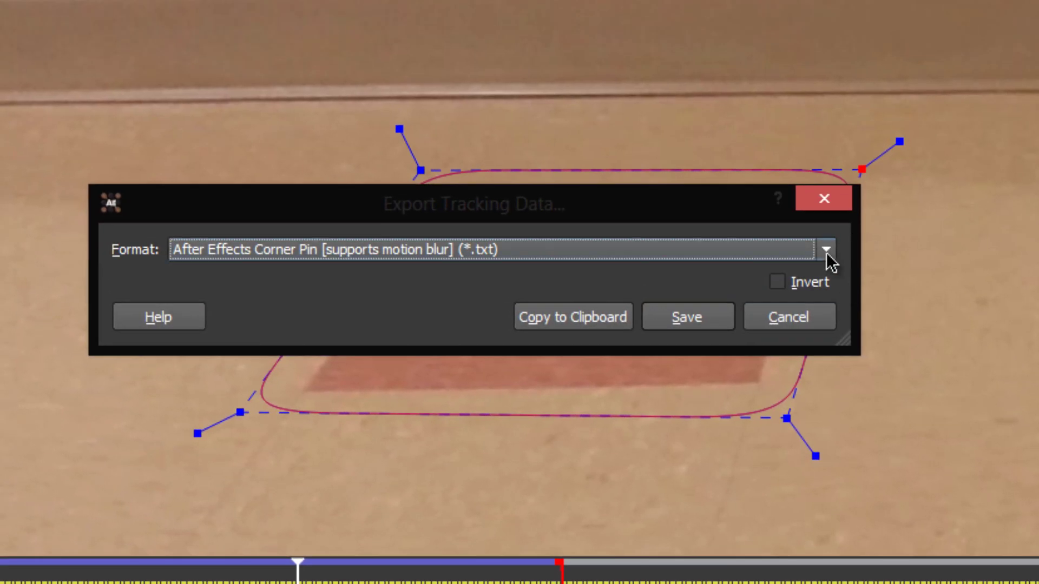
left_click(824, 226)
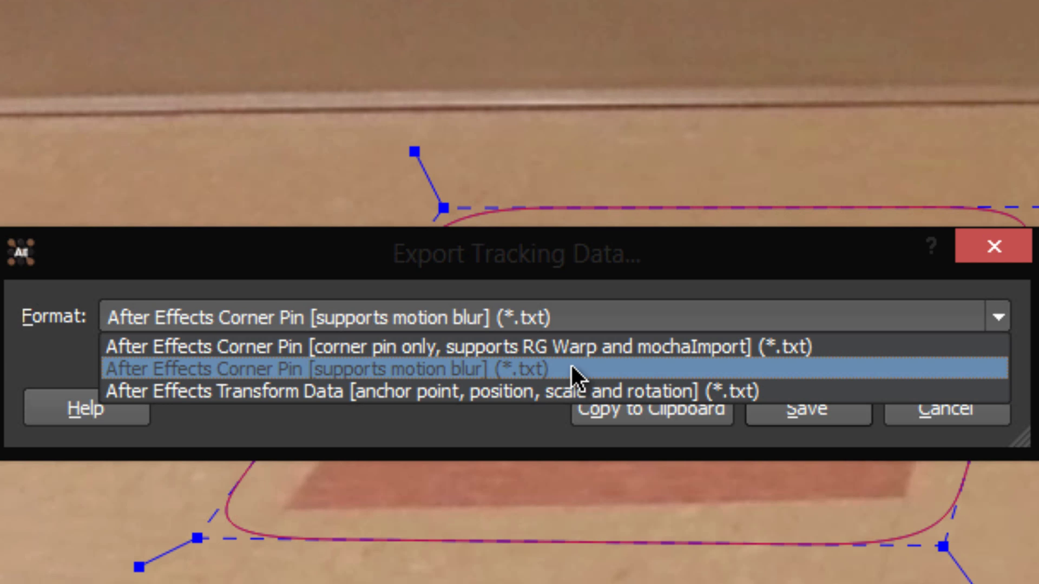
left_click(575, 377)
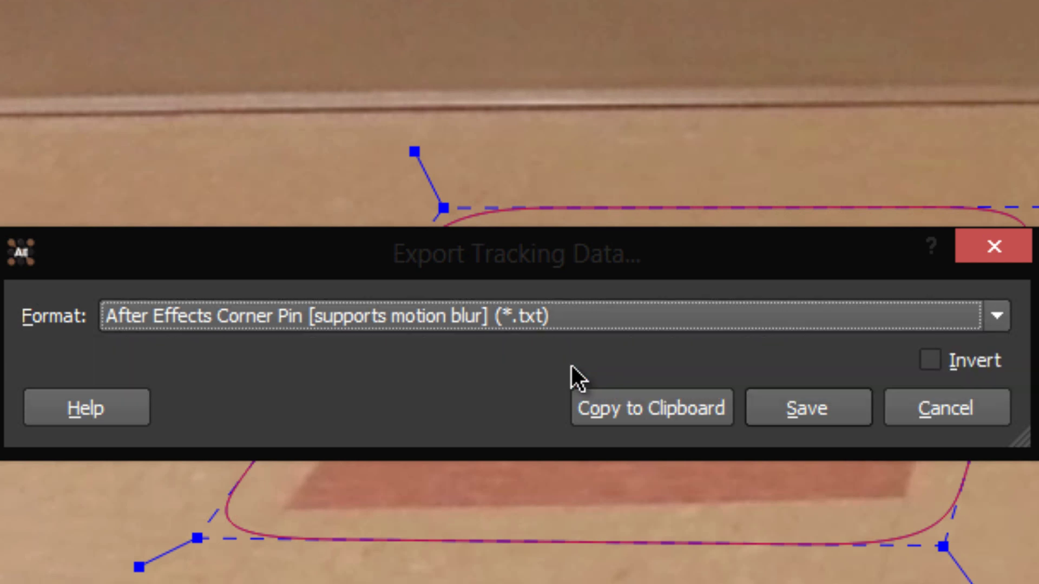
left_click(680, 420)
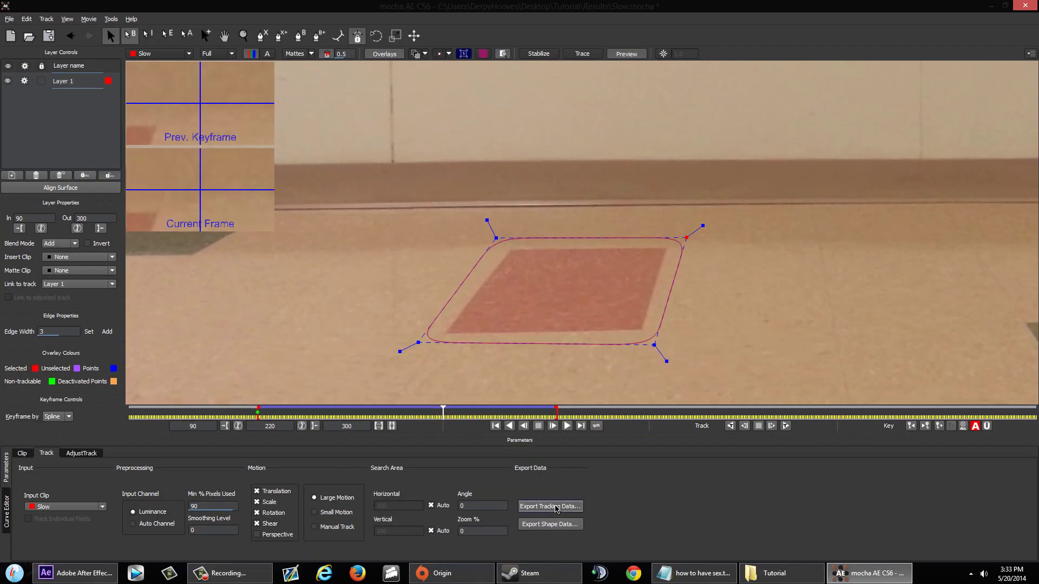
Save the same tracking data as Layer 1.txt and minimize mocha.
left_click(556, 507)
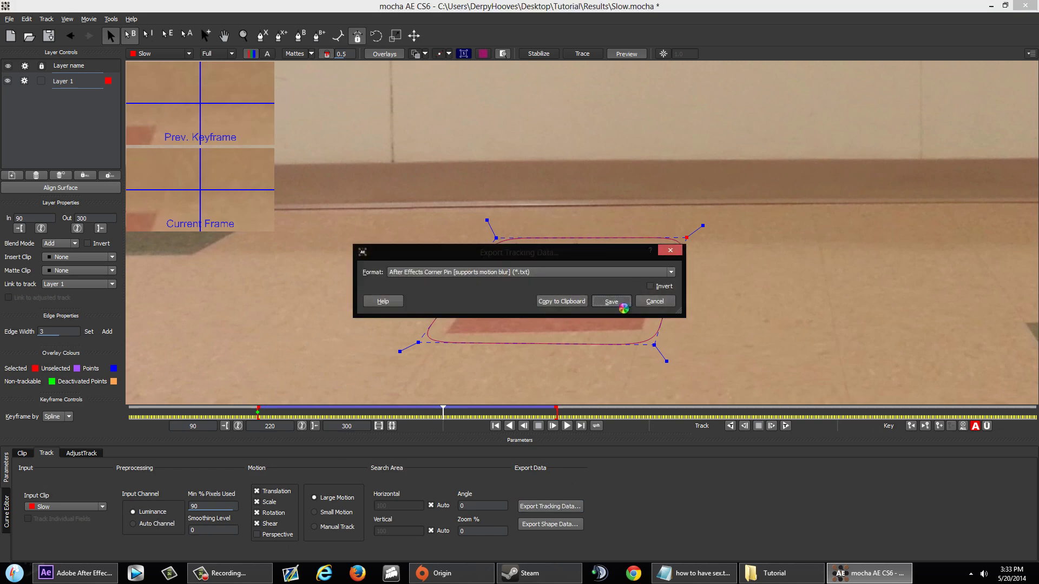
left_click(620, 306)
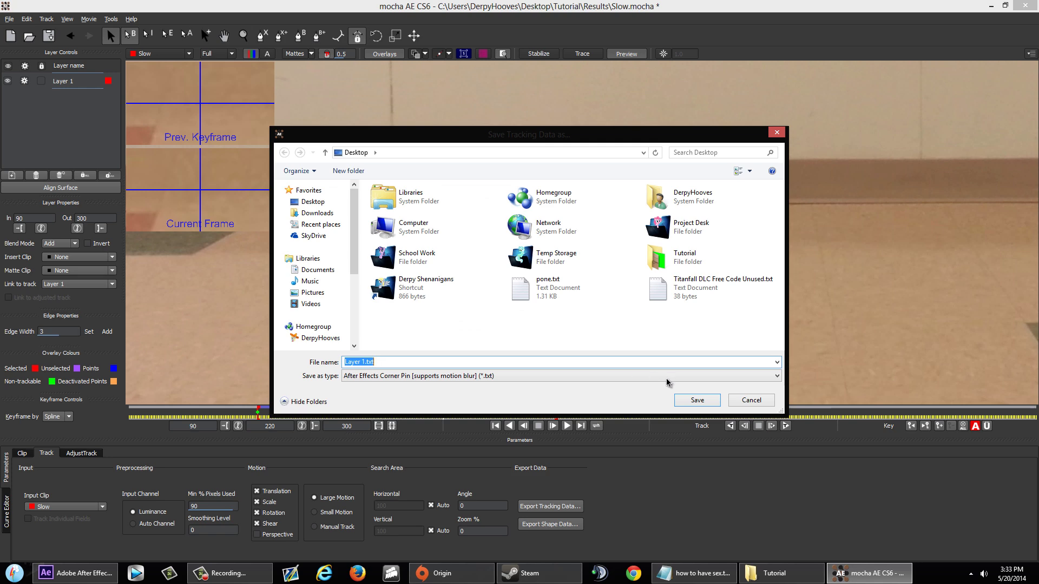
left_click(682, 402)
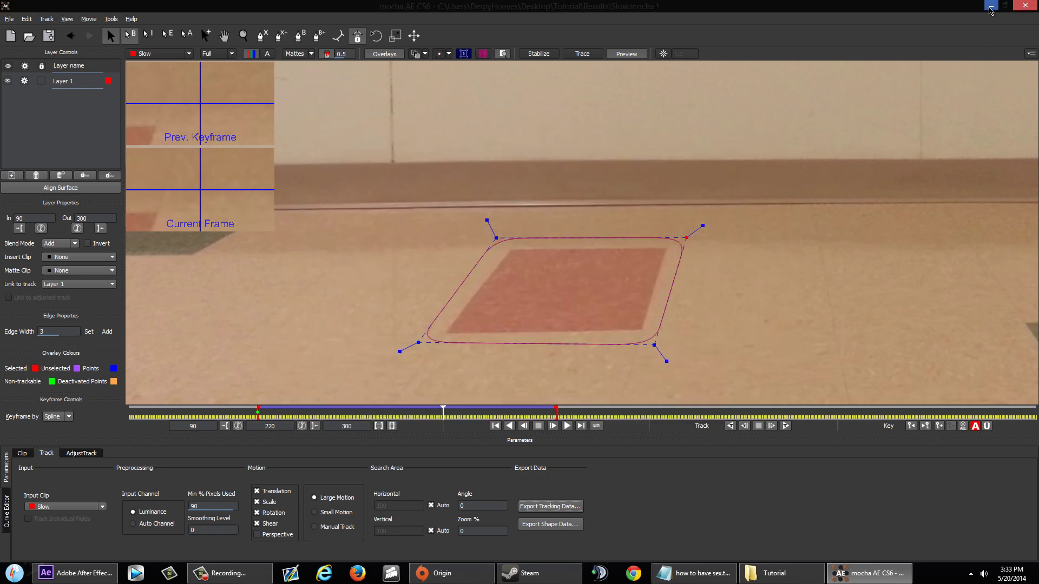
left_click(990, 8)
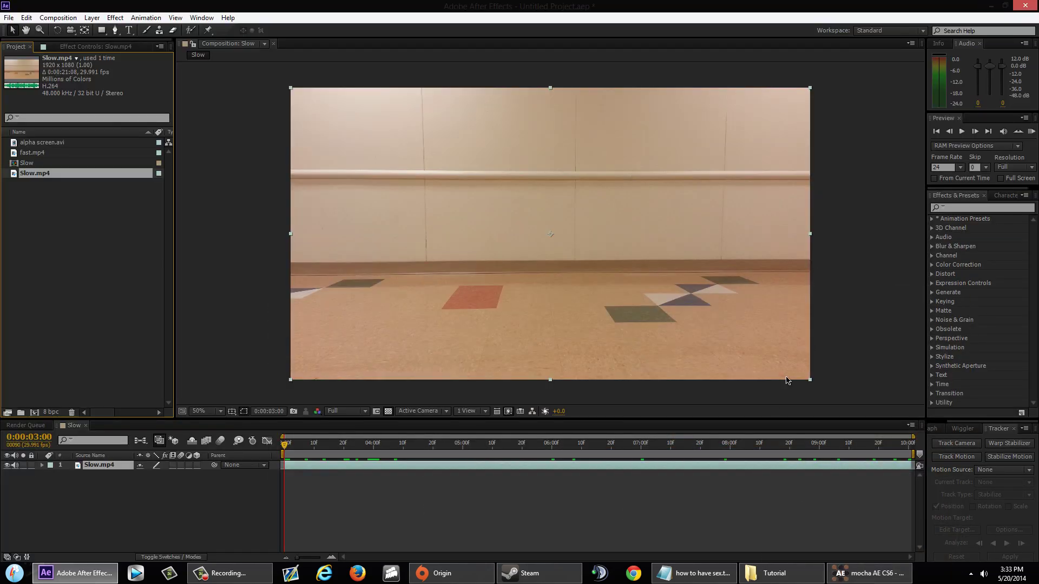
Open Layer 1.txt from the desktop in Notepad, select all its keyframe data, then close it.
key("super+d")
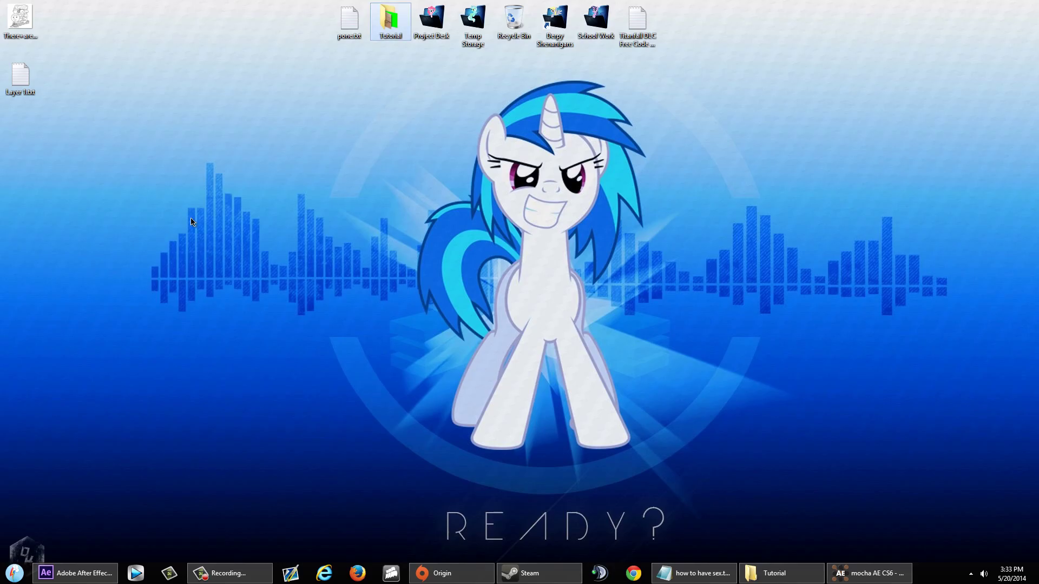
double_click(27, 79)
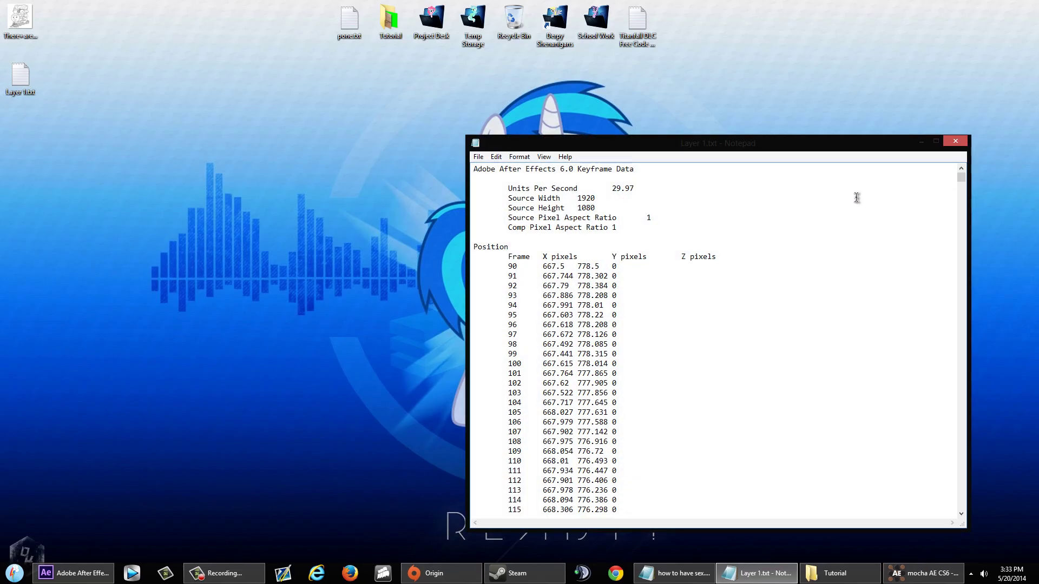
mouse_move(961, 178)
left_mouse_down()
mouse_move(941, 401)
mouse_move(958, 501)
mouse_move(958, 174)
left_mouse_up()
left_click(714, 214)
key("ctrl+a")
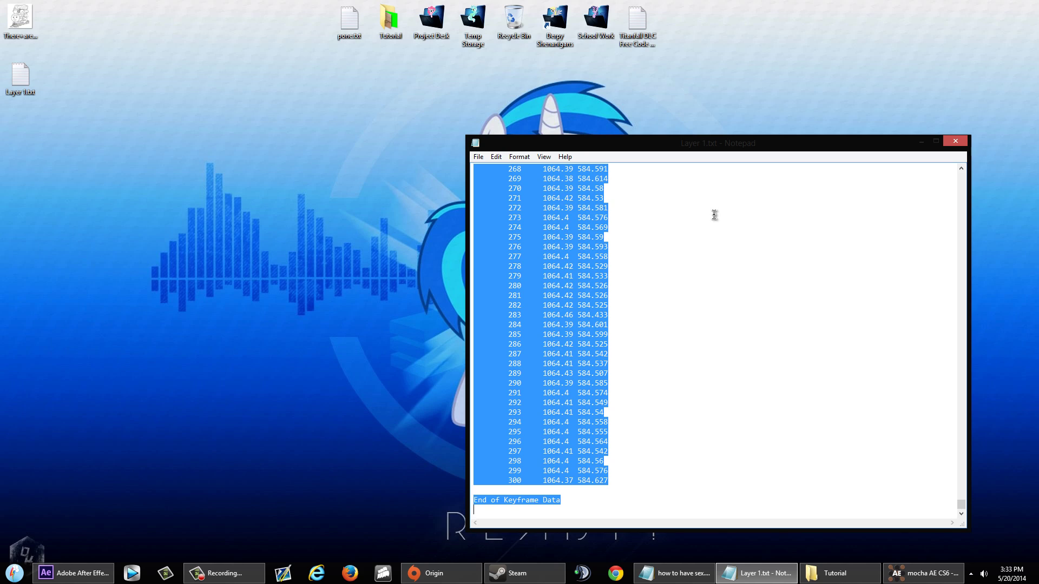
left_click(953, 141)
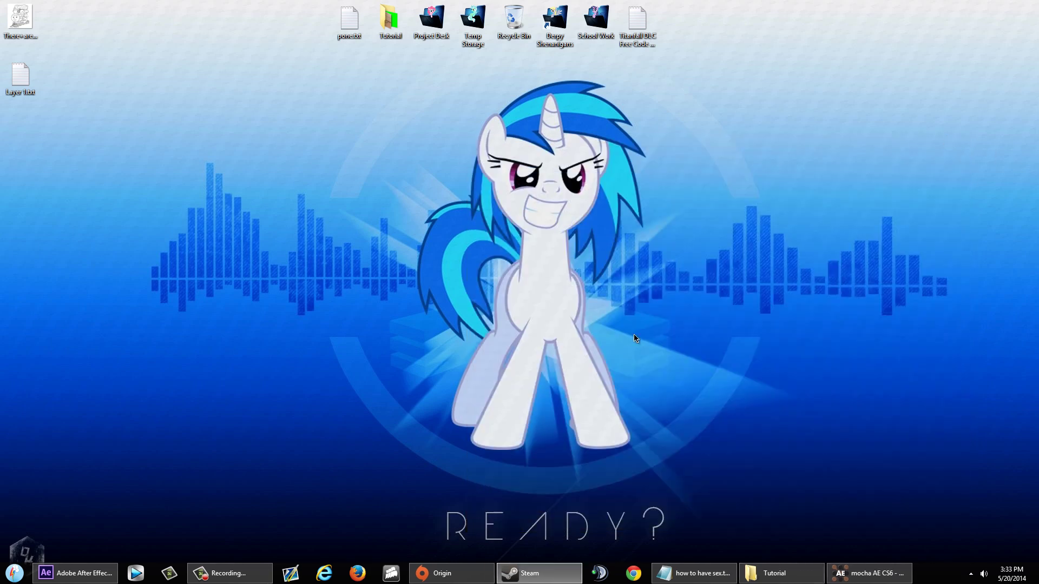
Add a Null Object to the Slow comp and rename it 'motion tracking'.
left_click(93, 577)
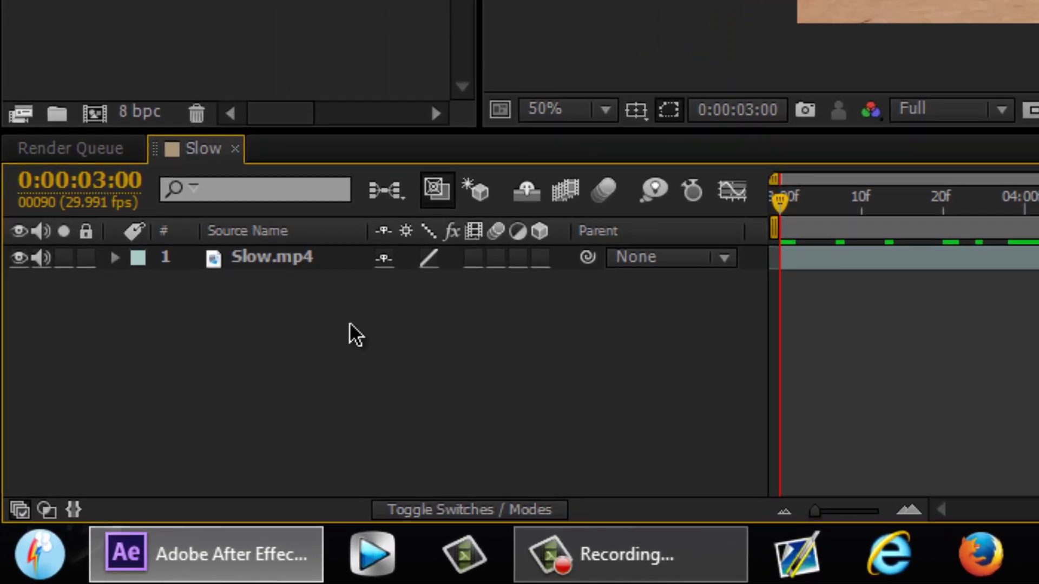
right_click(128, 491)
mouse_move(530, 14)
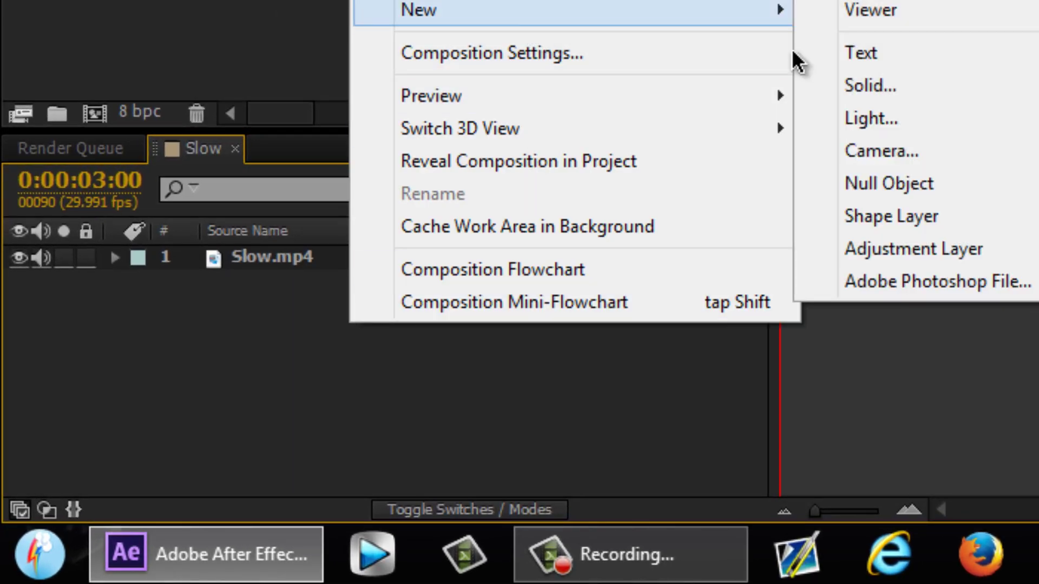
left_click(941, 185)
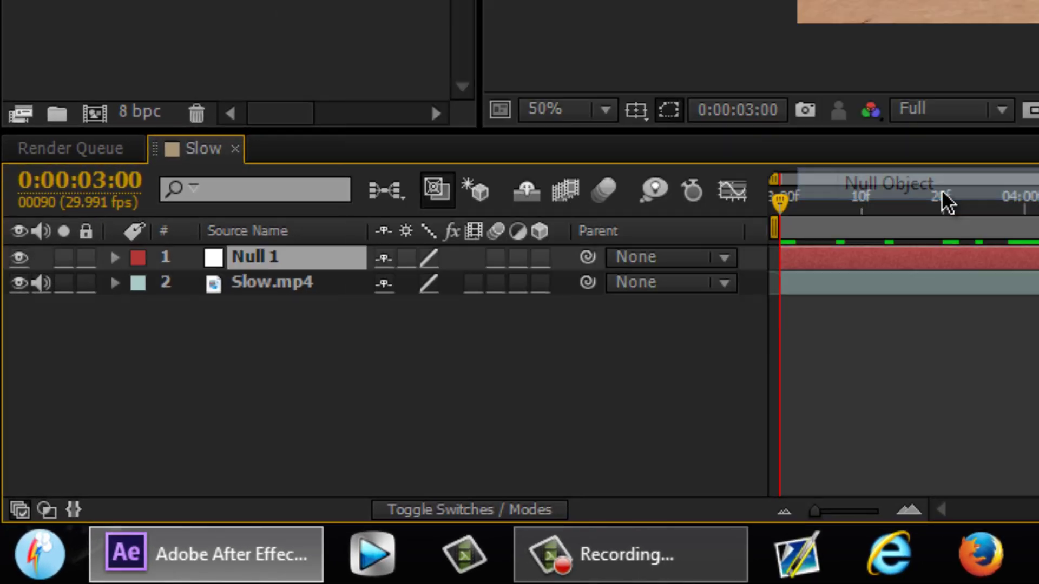
right_click(279, 253)
left_click(308, 237)
type("motion tracking")
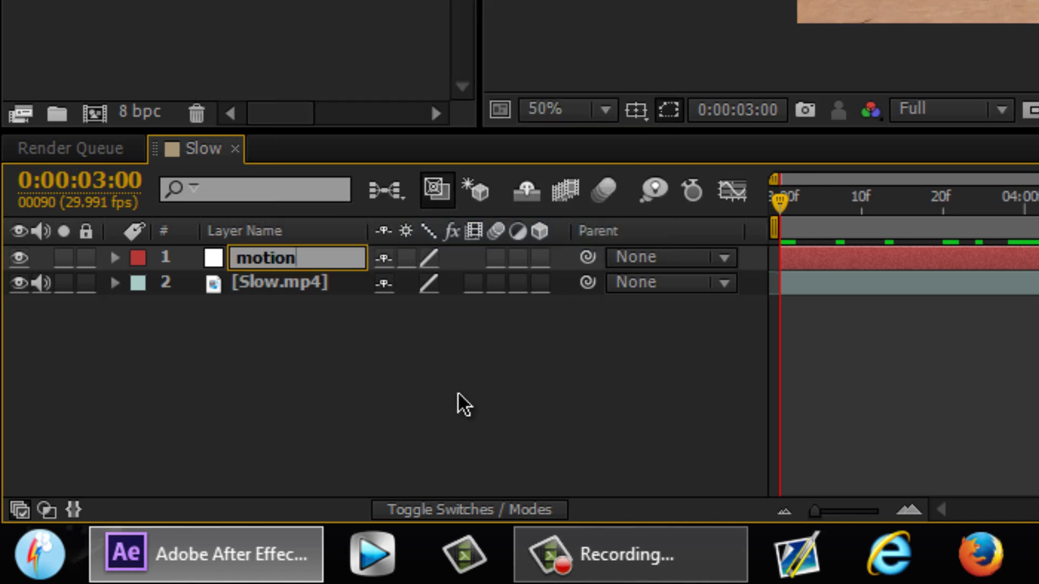
left_click(246, 381)
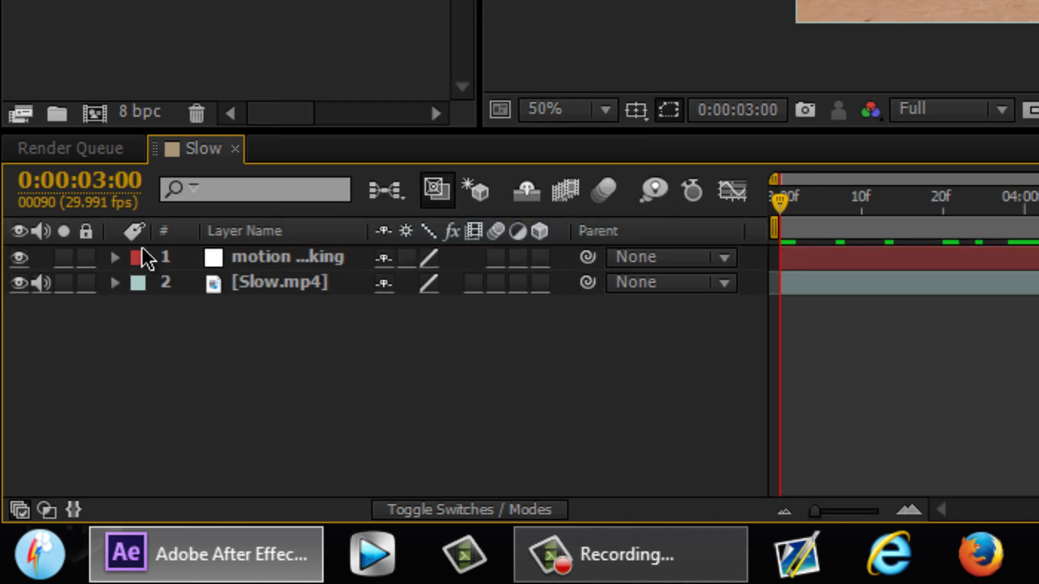
Paste the mocha tracking keyframes onto the motion tracking null via Edit > Paste.
left_click(115, 257)
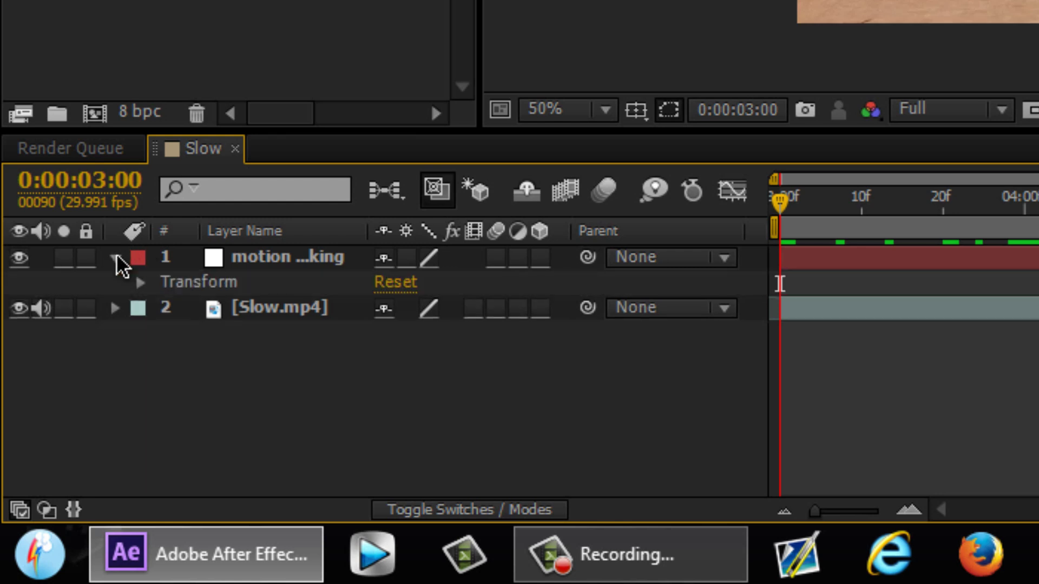
left_click(261, 259)
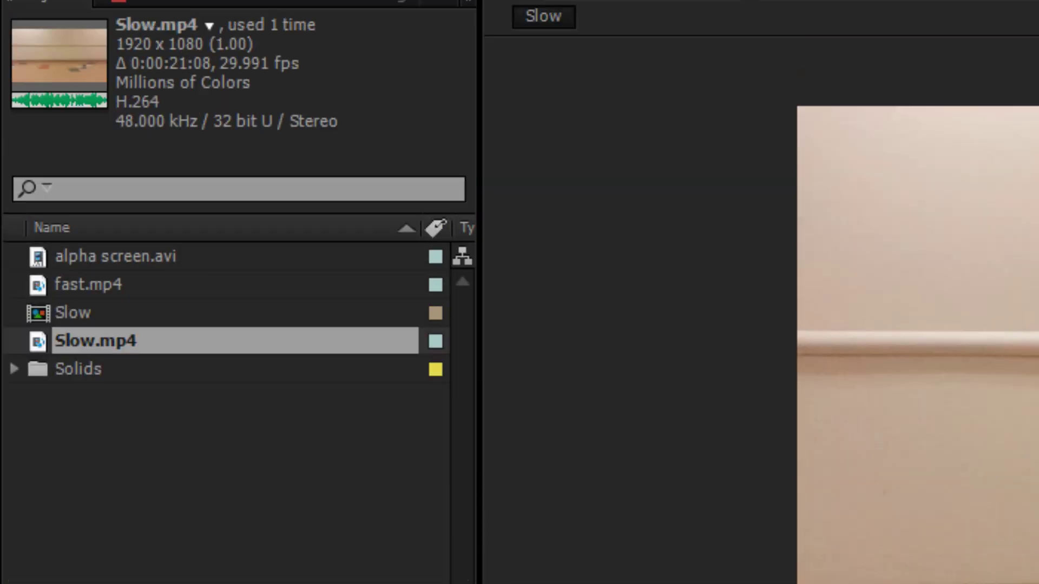
left_click(73, 91)
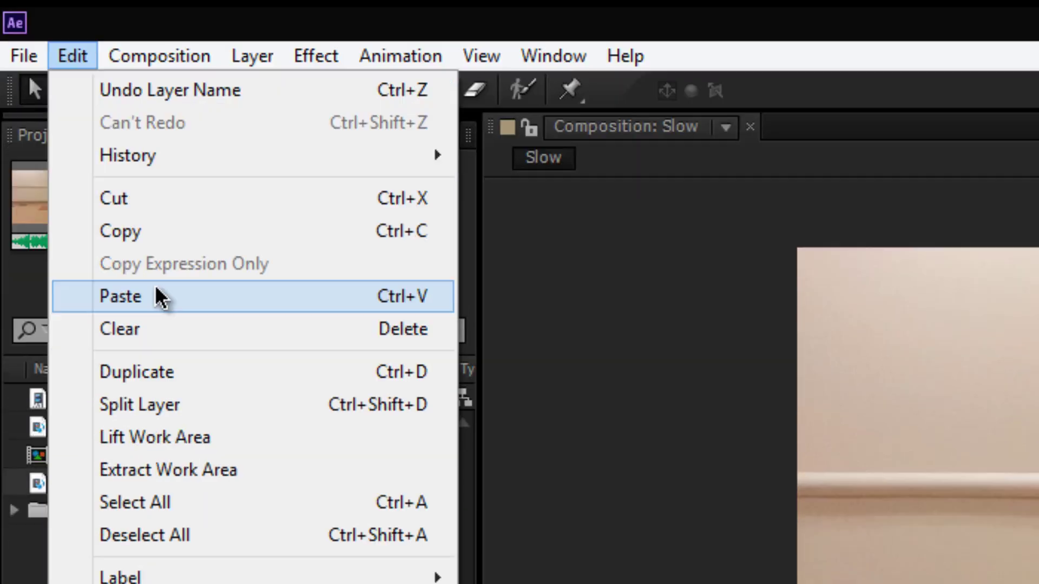
left_click(158, 332)
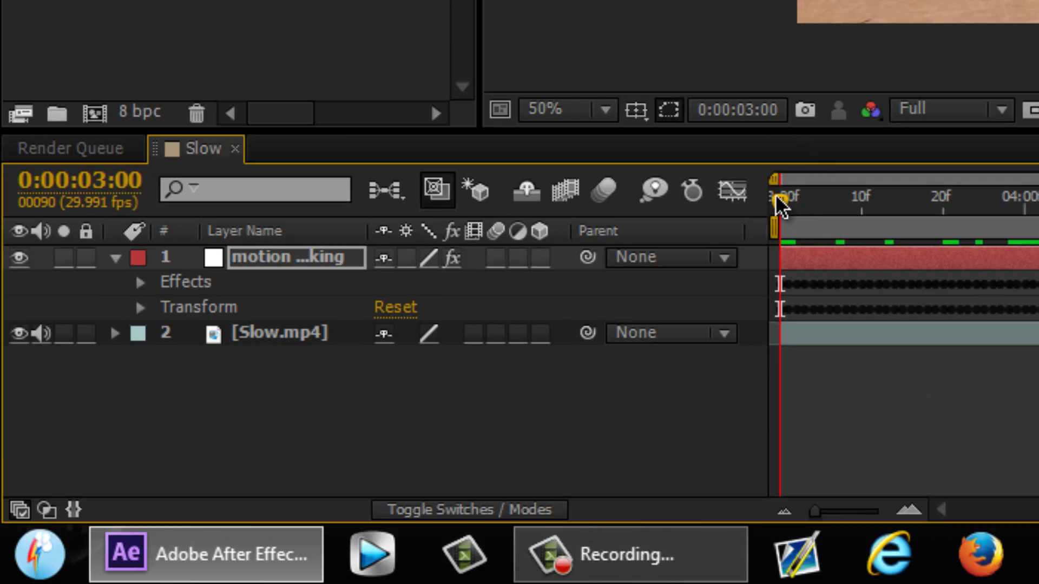
left_click_drag(786, 200, 1038, 217)
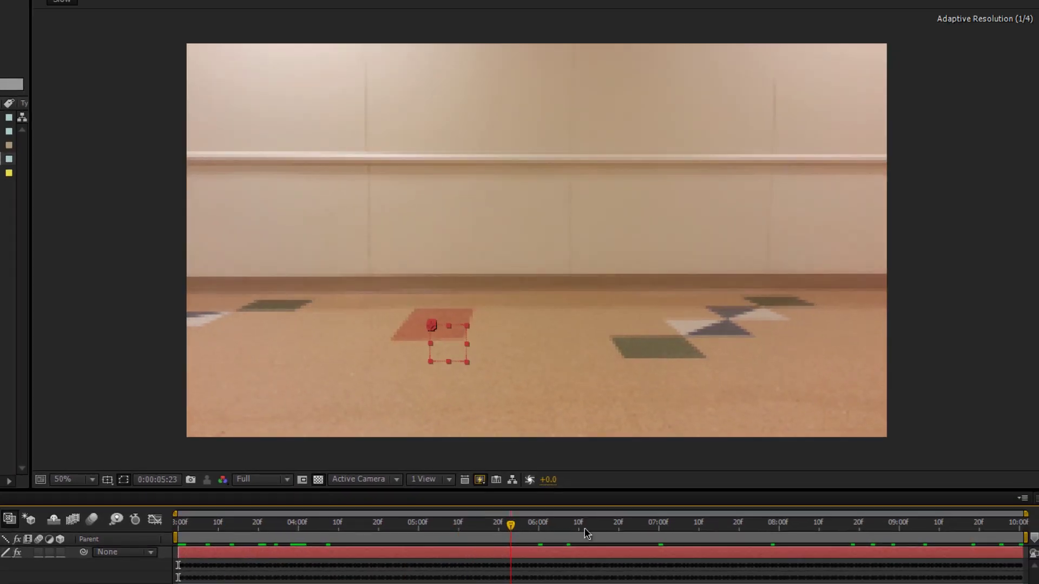
left_click_drag(586, 533, 123, 541)
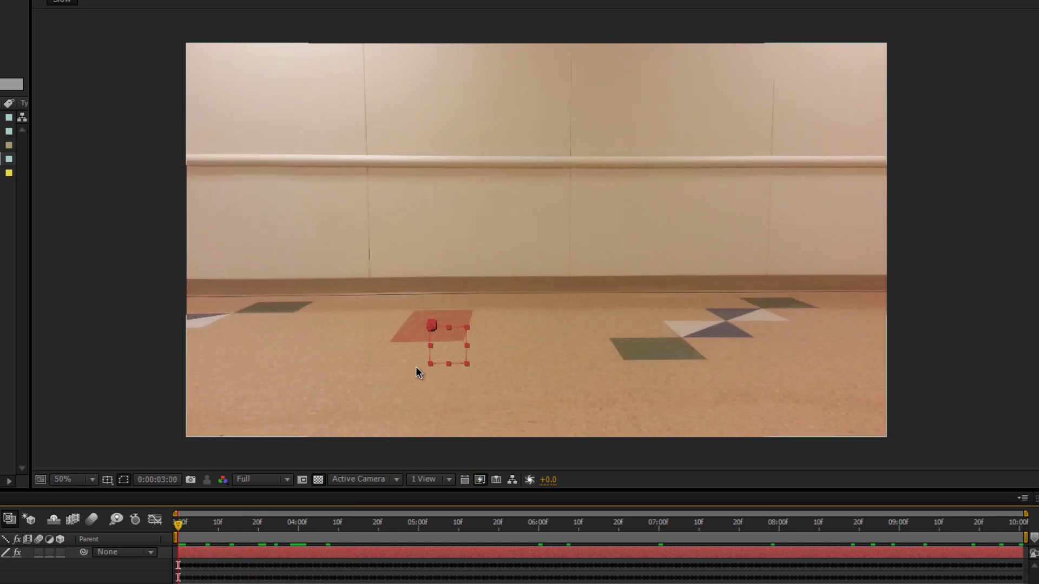
scroll(444, 339, "up", 4)
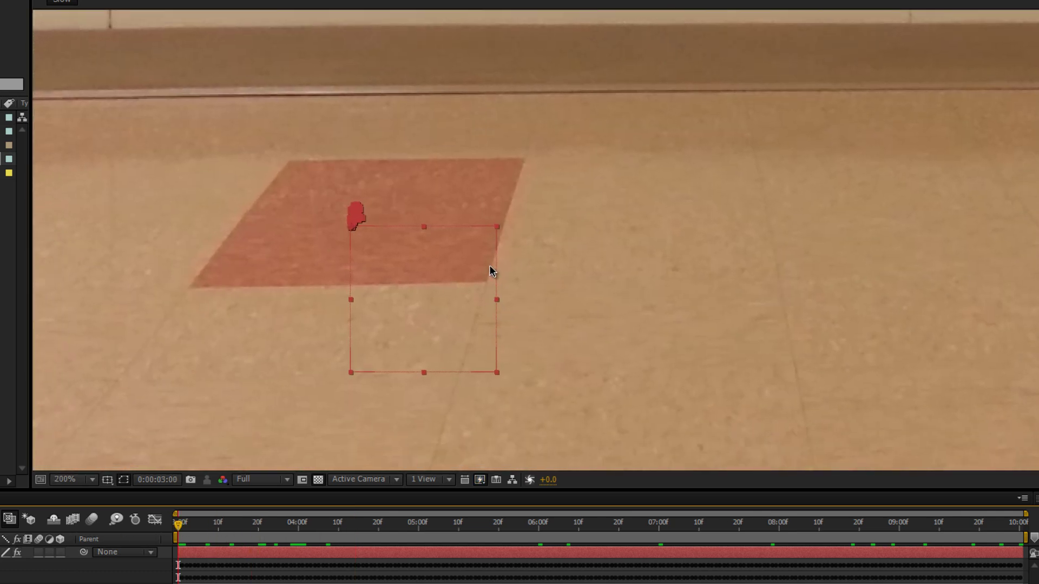
scroll(490, 271, "up", 1)
left_click_drag(434, 299, 580, 193)
scroll(569, 230, "down", 1)
left_click_drag(569, 230, 543, 276)
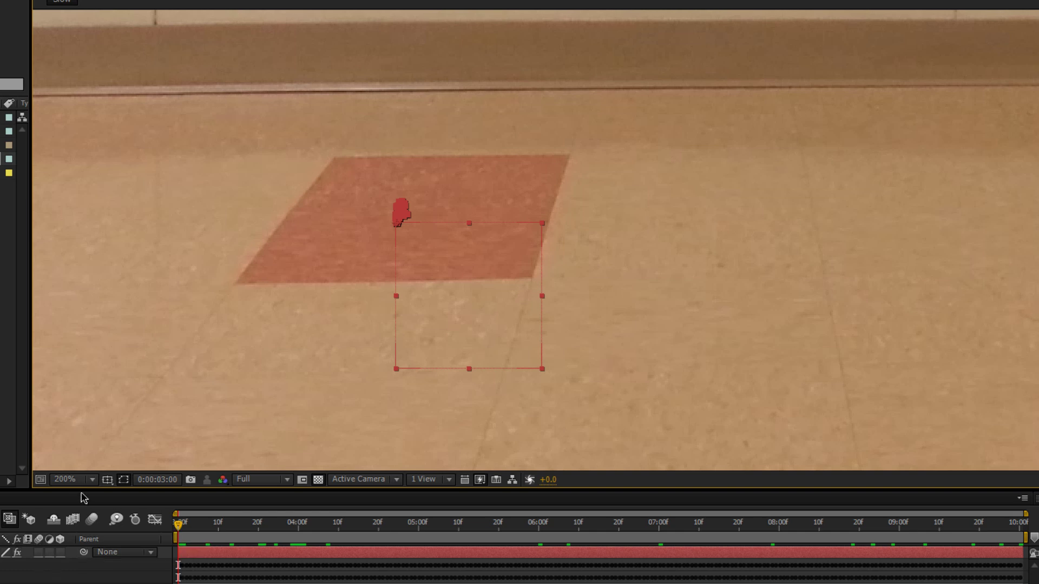
key("space")
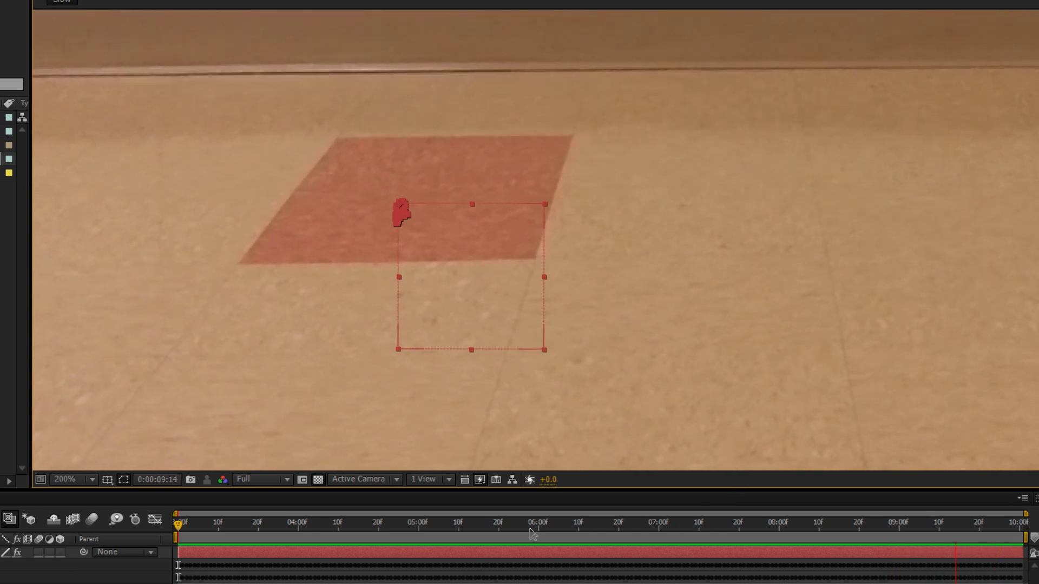
left_click_drag(939, 524, 655, 523)
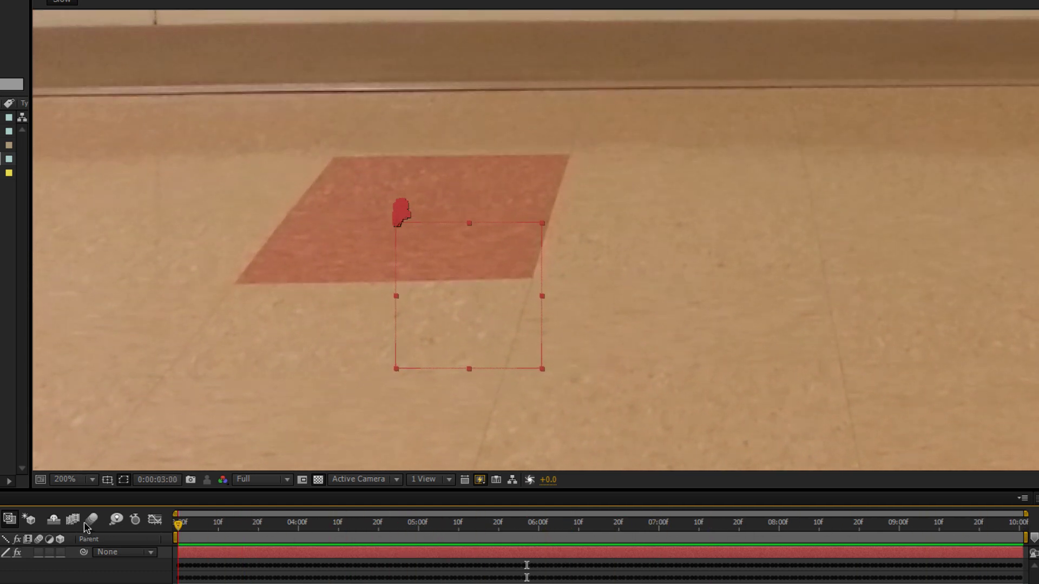
key("Home")
left_click_drag(357, 522, 318, 524)
left_click_drag(392, 521, 451, 522)
left_click(582, 522)
left_click_drag(805, 526, 326, 524)
left_click_drag(424, 533, 269, 524)
key("Home")
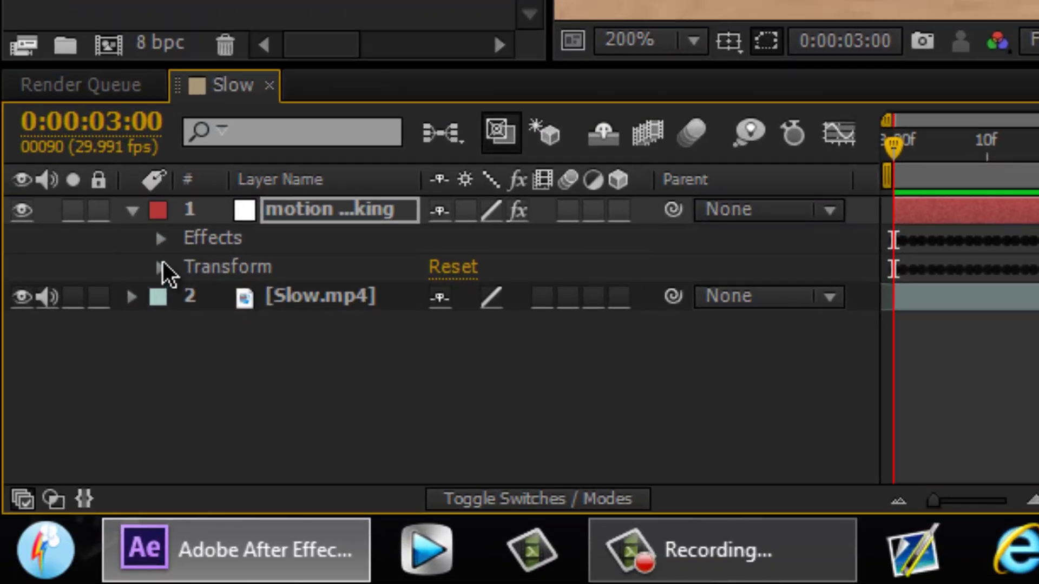
Clear only the null's Rotation keyframes, undoing an accidental removal of all transform keyframes.
left_click(162, 265)
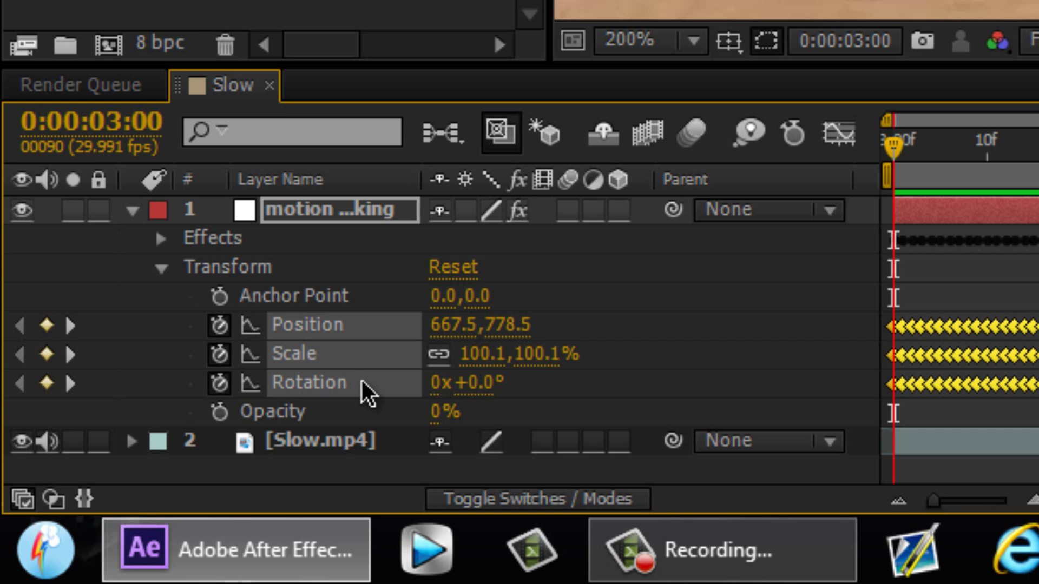
left_click(220, 384)
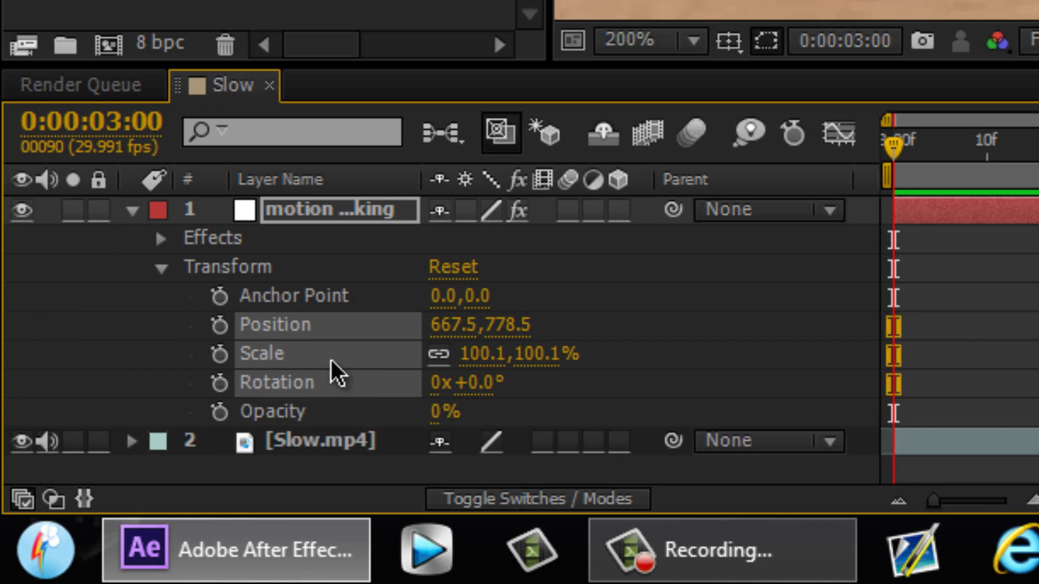
key("ctrl+z")
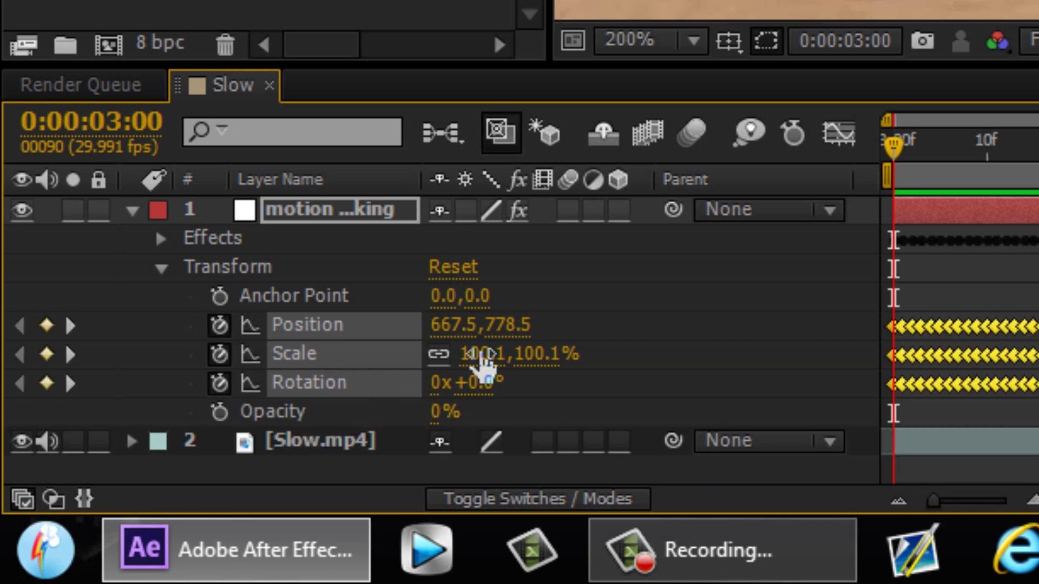
left_click(821, 362)
left_click(331, 384)
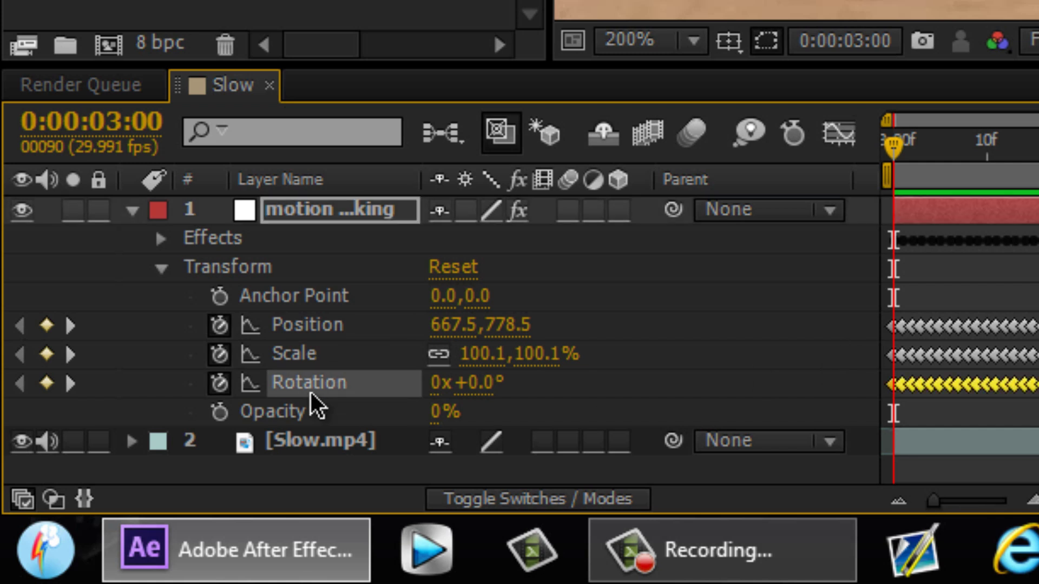
left_click(219, 384)
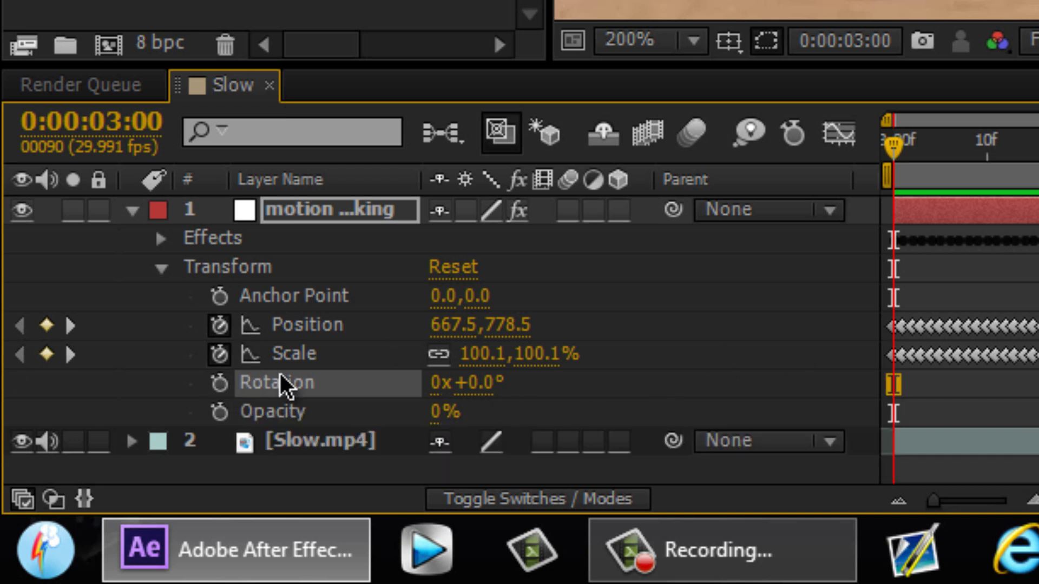
left_click(324, 360)
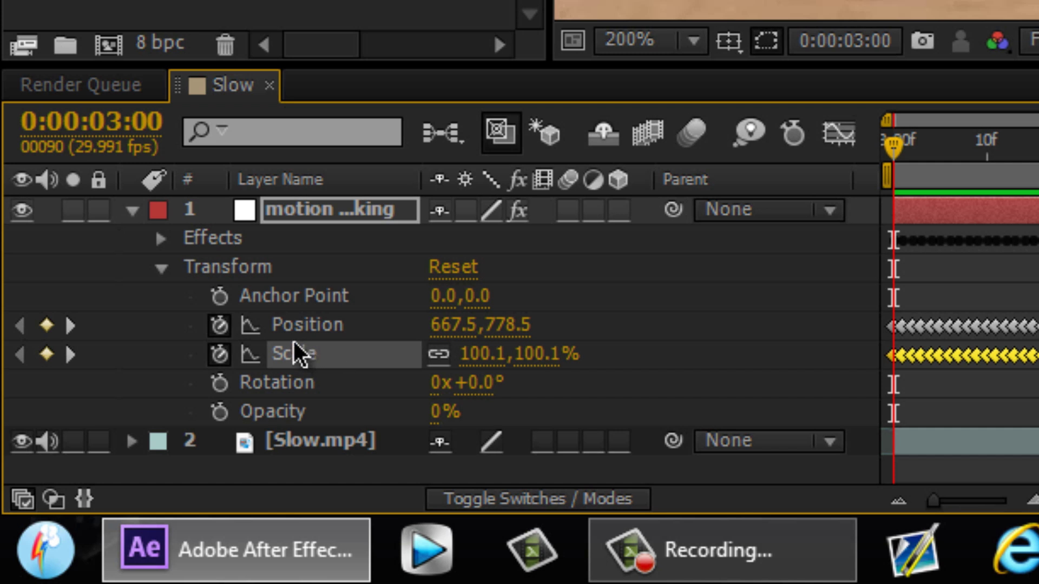
Remove the null's Scale keyframes and preview the remaining Position tracking.
left_click(219, 354)
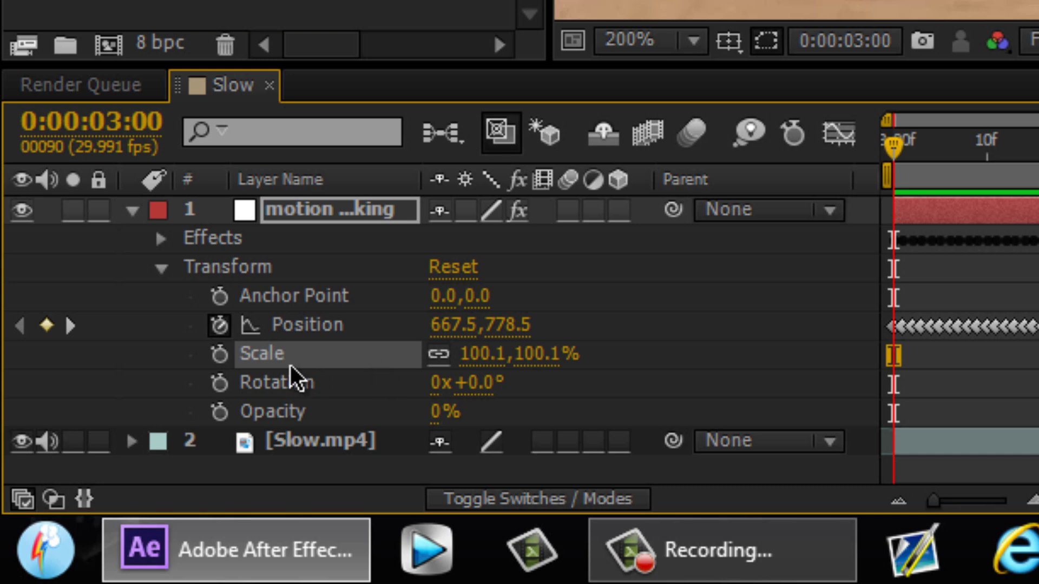
key("space")
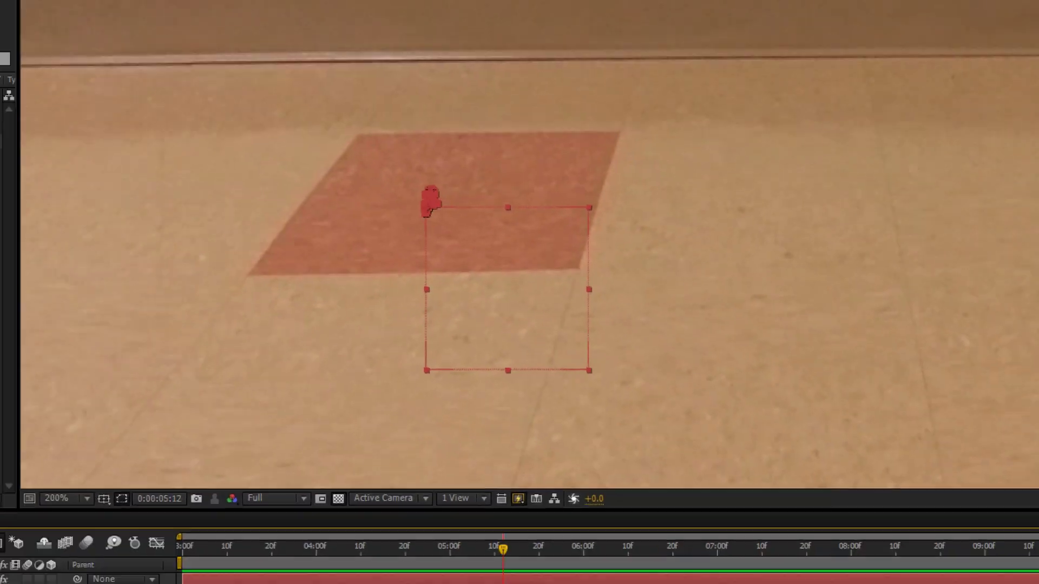
key("space")
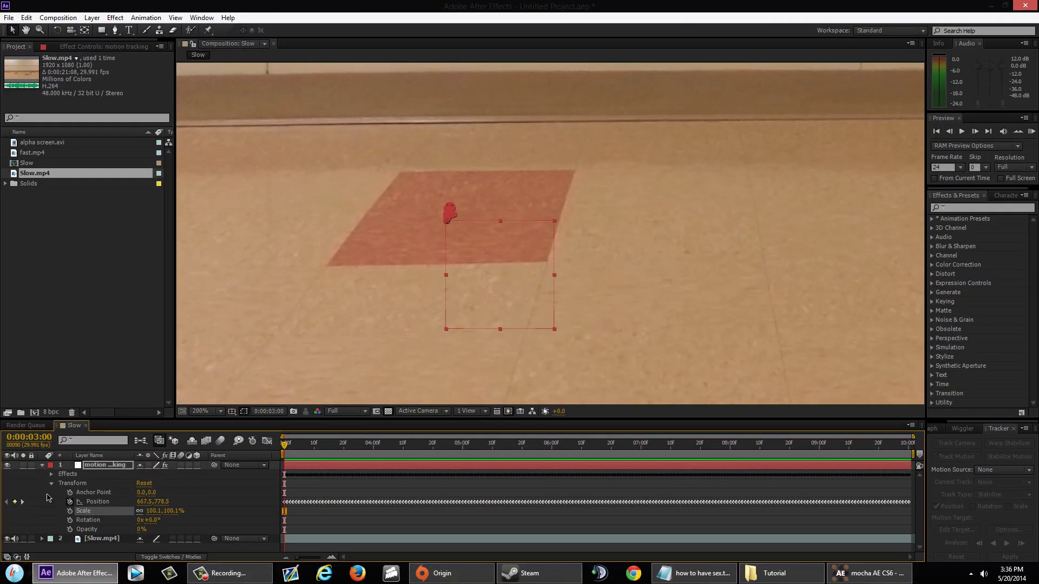
Delete the Corner Pin effect from the tracking null and collapse its Transform properties.
left_click(44, 470)
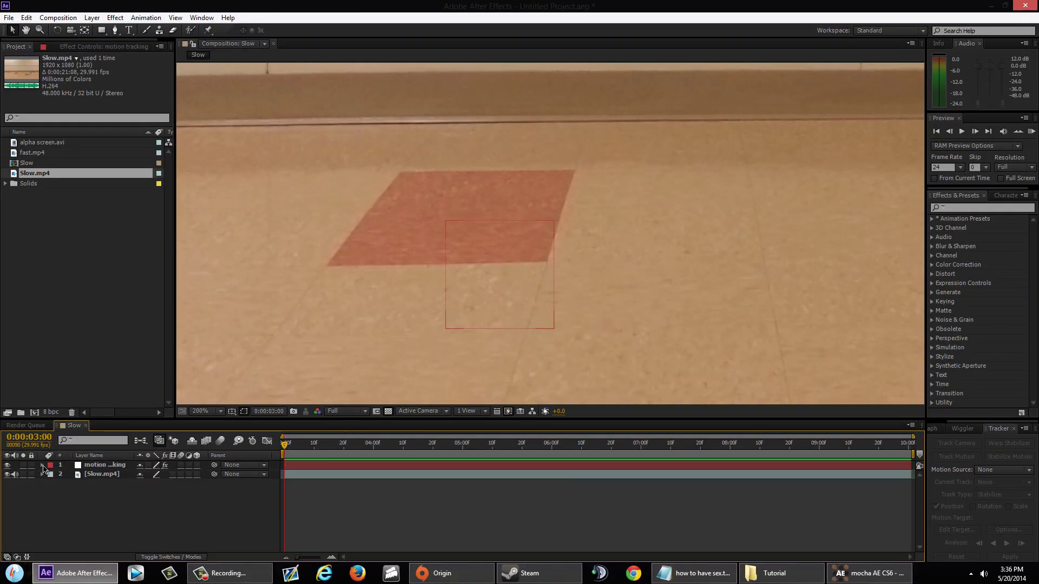
left_click(43, 465)
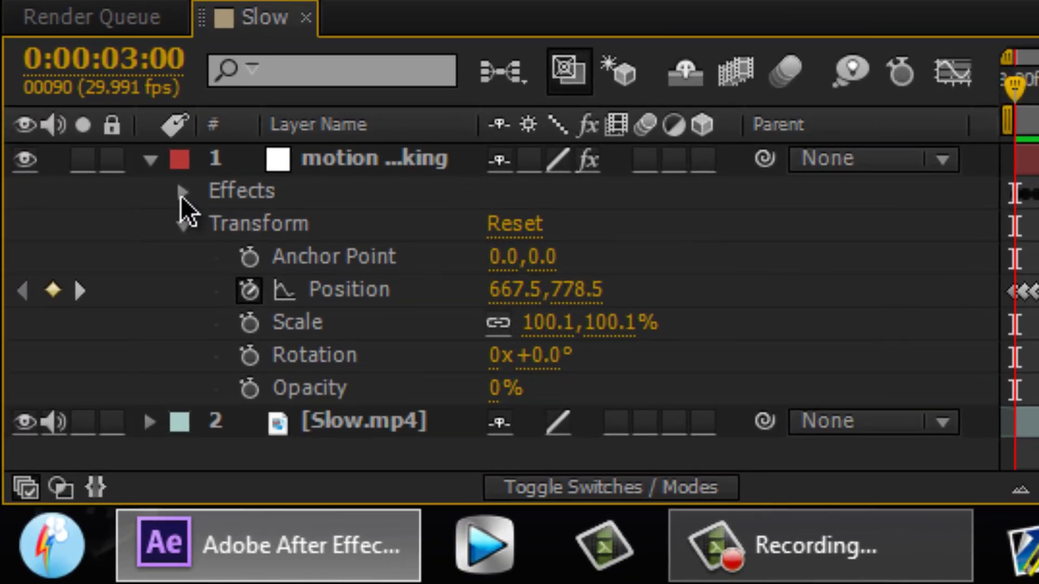
left_click(50, 475)
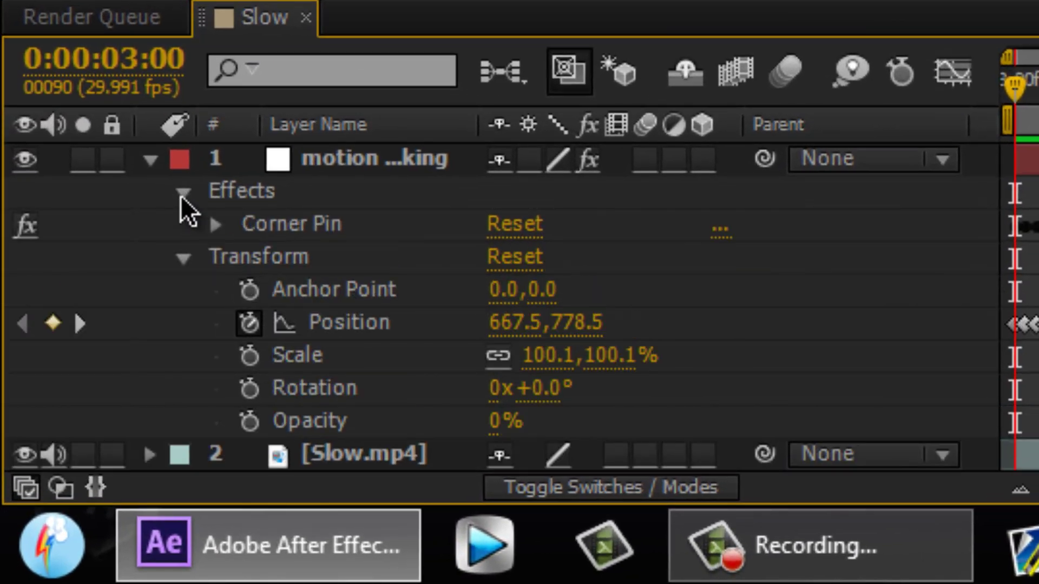
left_click(215, 224)
left_click(276, 227)
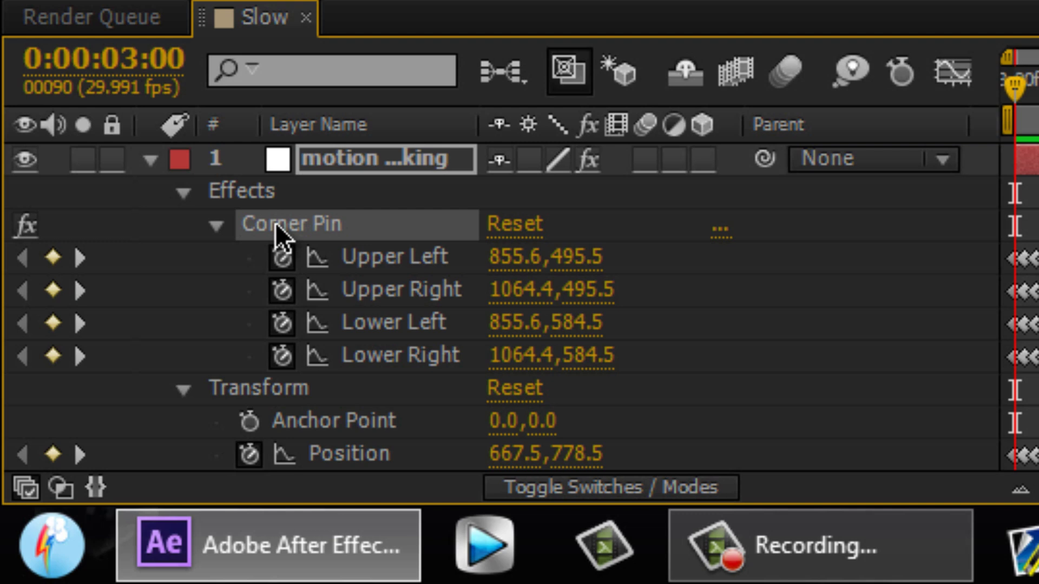
key("Delete")
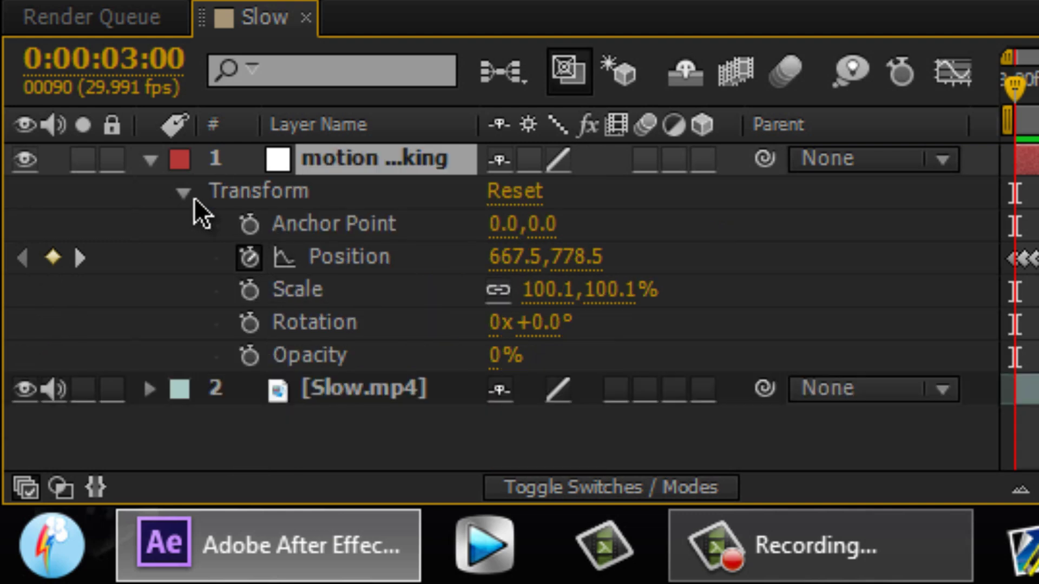
left_click(187, 193)
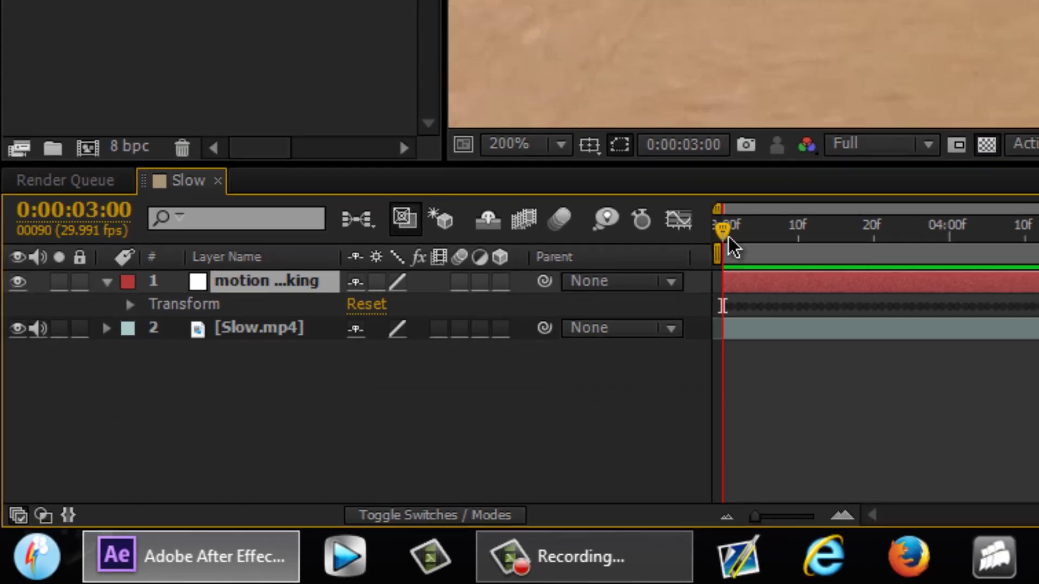
left_click_drag(733, 247, 555, 453)
scroll(637, 280, "down", 4)
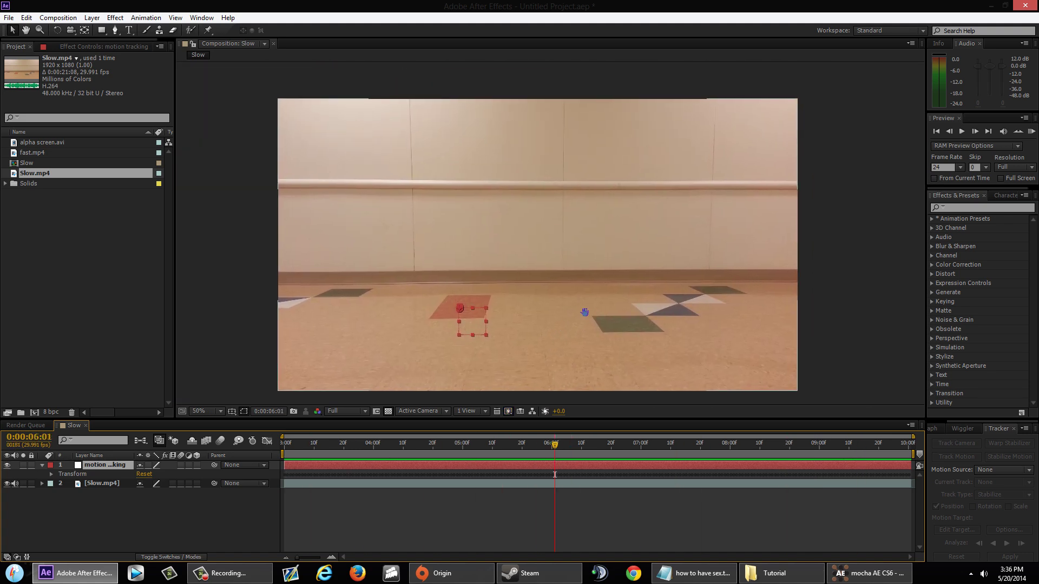
Drag the alpha screen.avi footage from the Project panel into the Slow comp.
left_click(43, 162)
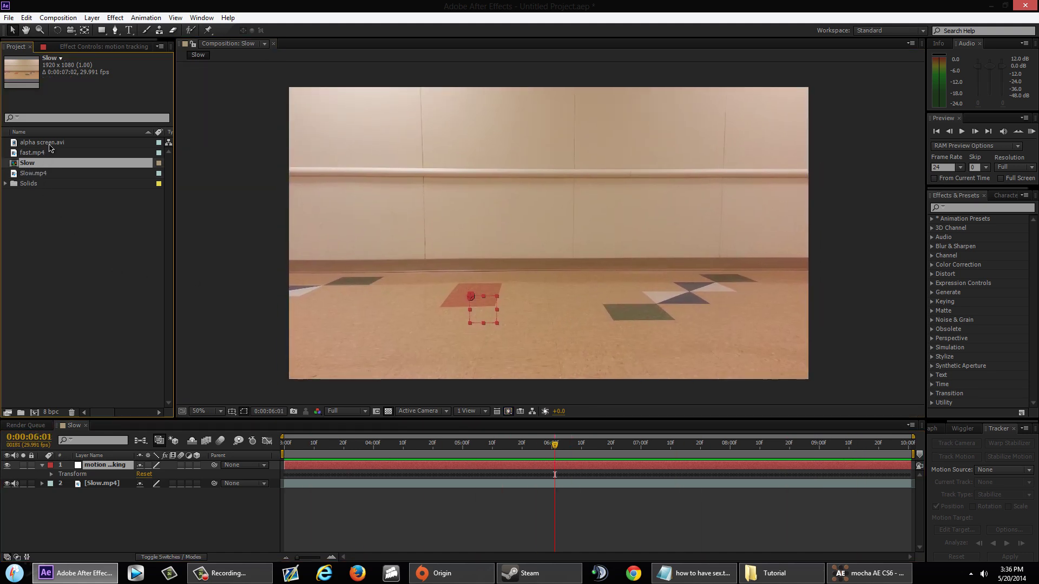
left_click(49, 144)
left_click(51, 154)
left_click(55, 144)
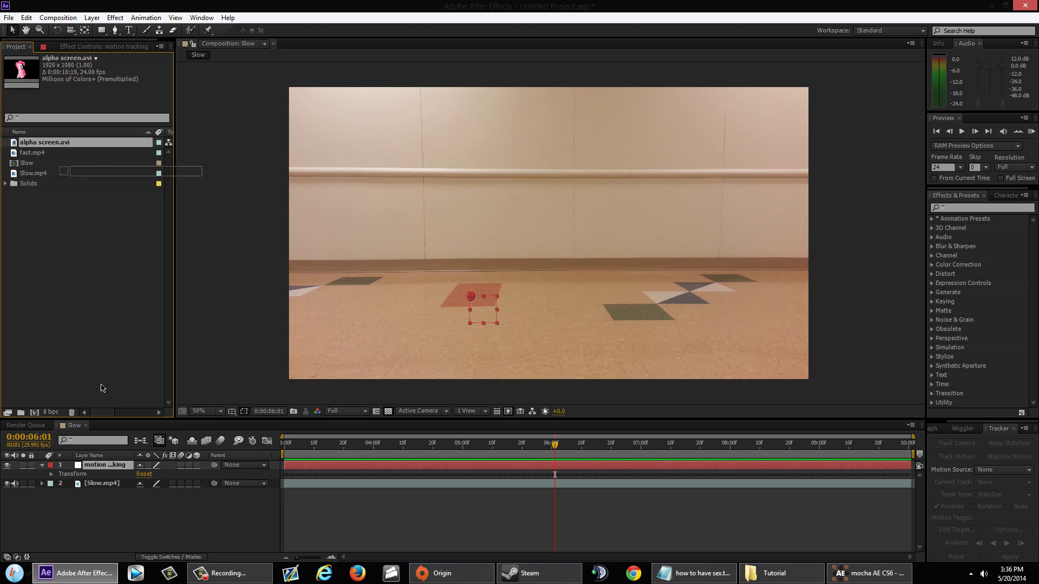
left_click_drag(85, 466, 84, 474)
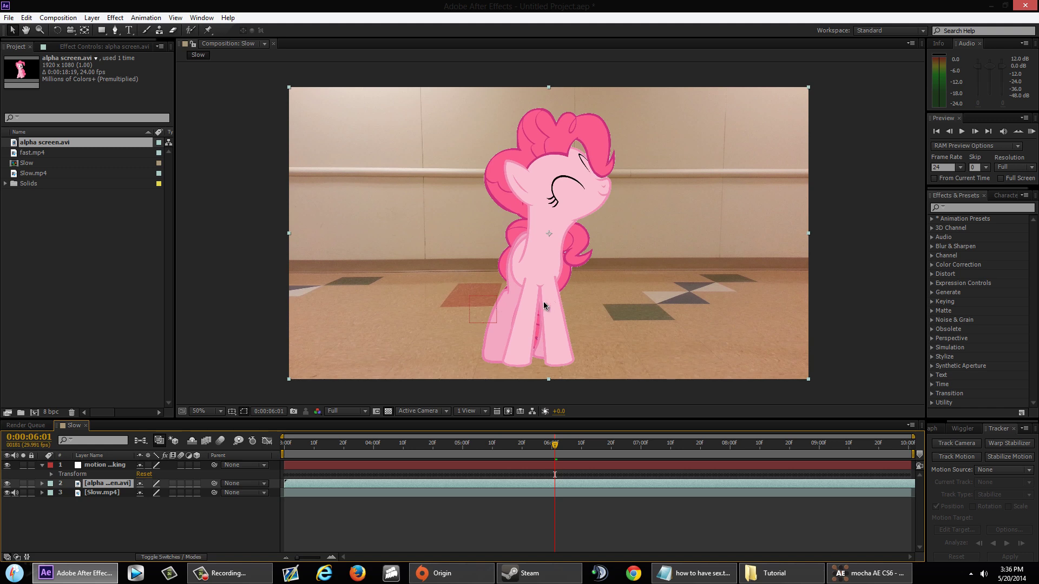
Scale the pony to about half size and place it on the hallway floor.
left_click_drag(536, 282, 567, 277)
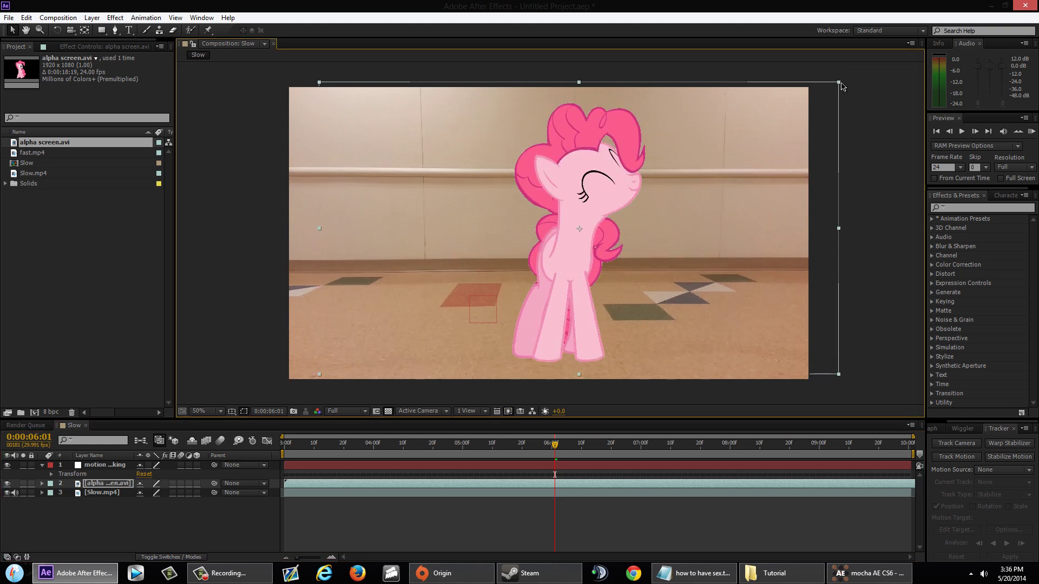
left_click_drag(839, 83, 706, 157)
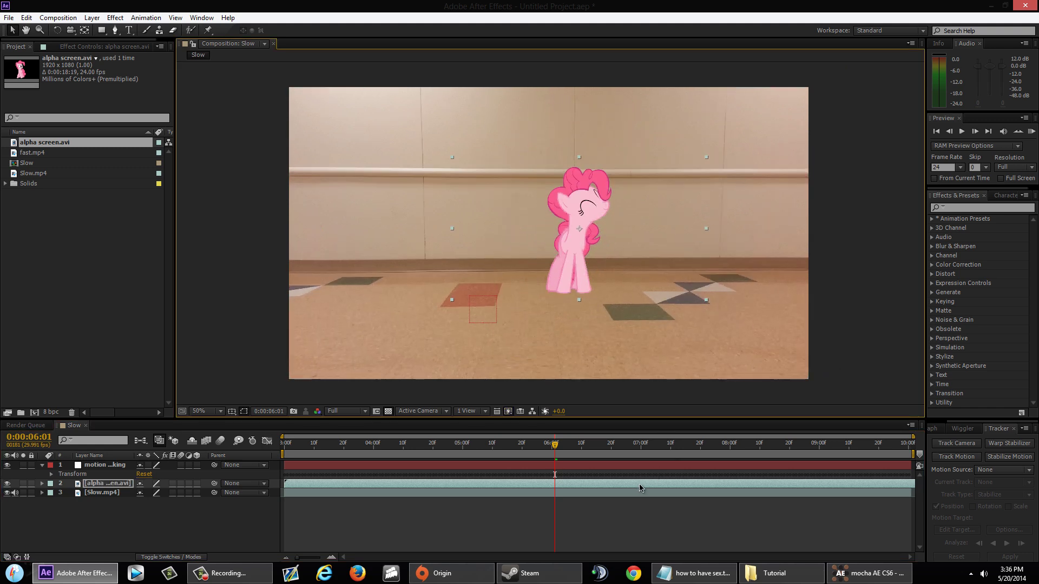
left_click_drag(547, 494, 485, 490)
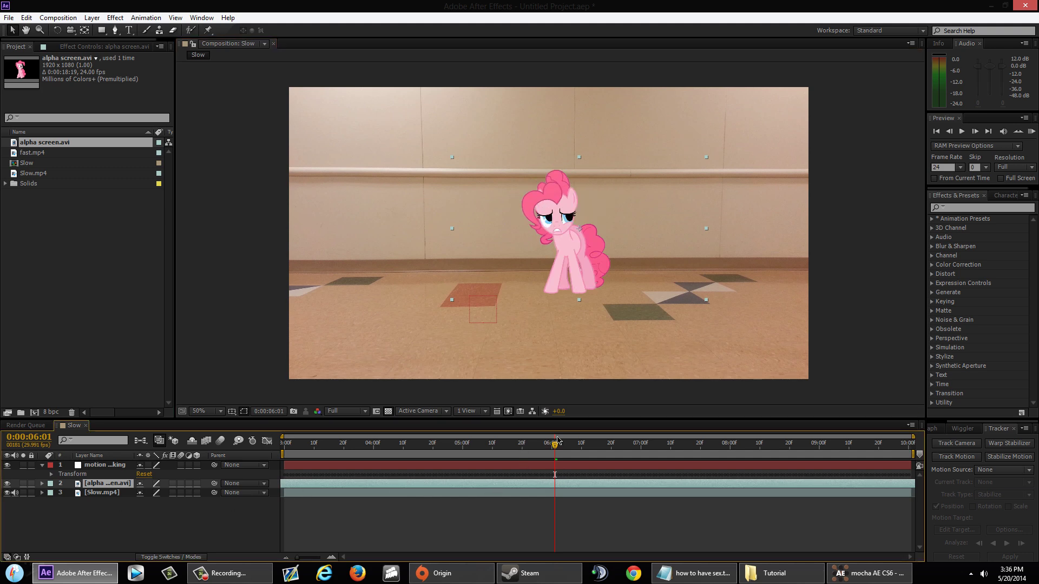
left_click_drag(579, 220, 545, 236)
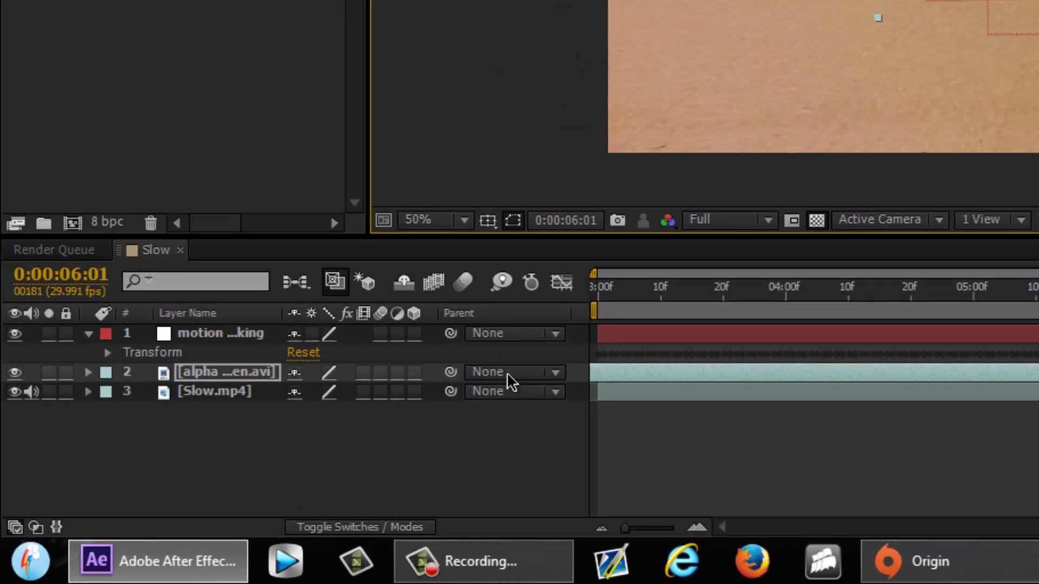
Parent the pony layer to the motion tracking null.
left_click(240, 484)
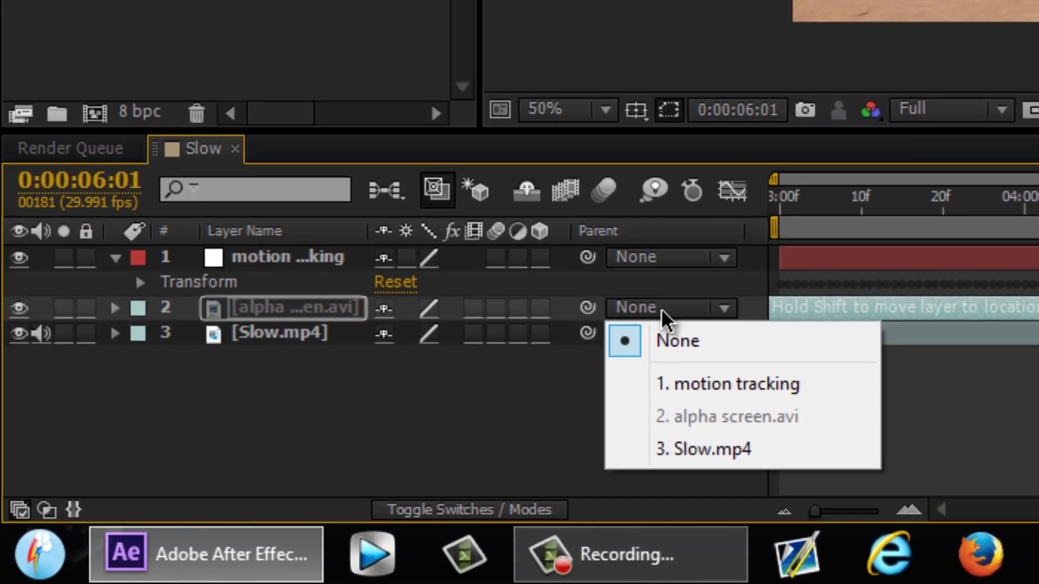
left_click(701, 384)
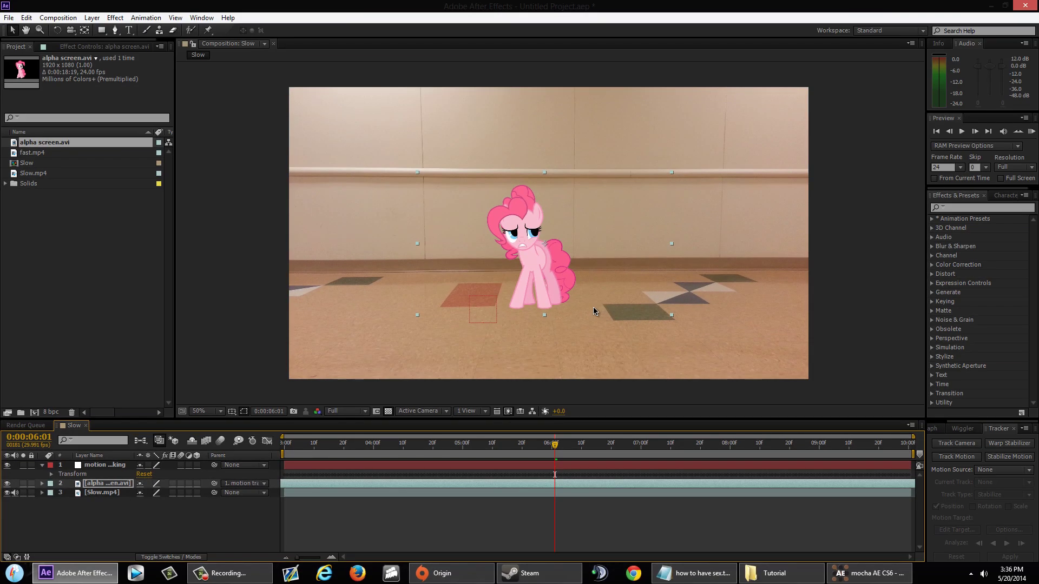
scroll(558, 342, "up", 4)
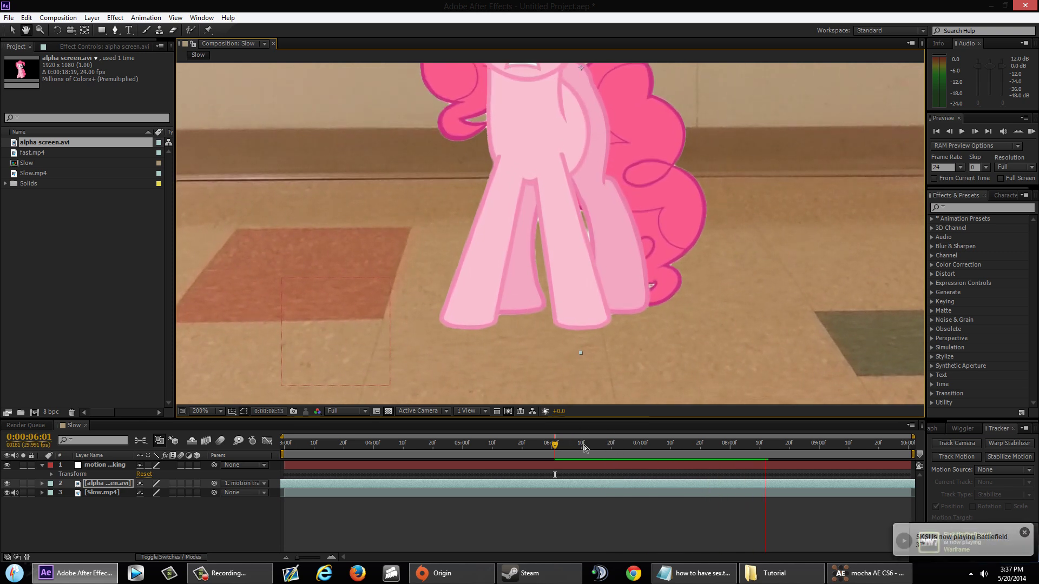
Scrub and play the Slow comp to check the pony follows the floor, selecting fast.mp4.
left_click_drag(567, 449, 676, 457)
scroll(624, 332, "down", 4)
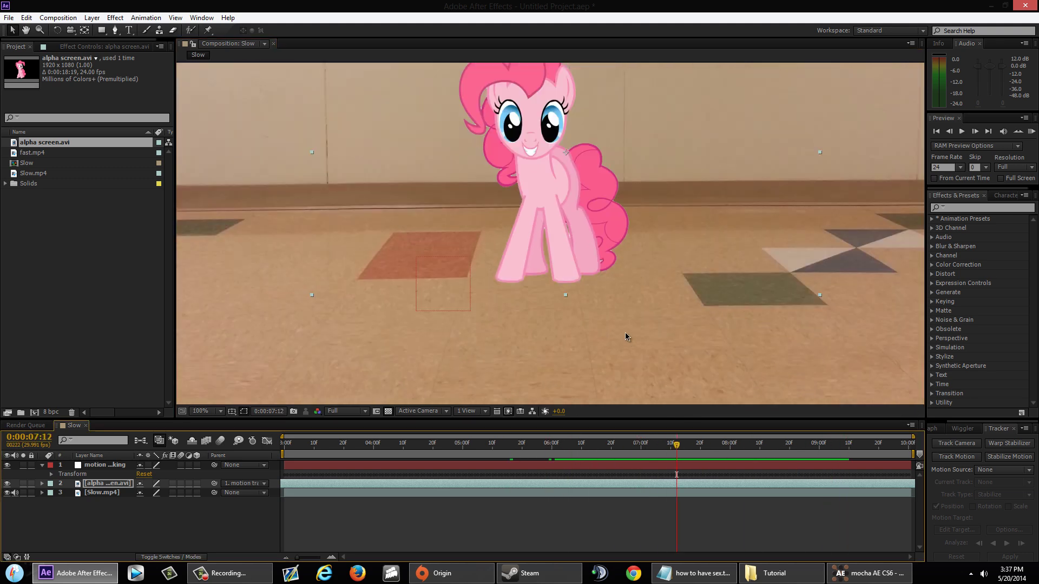
left_click_drag(589, 446, 561, 449)
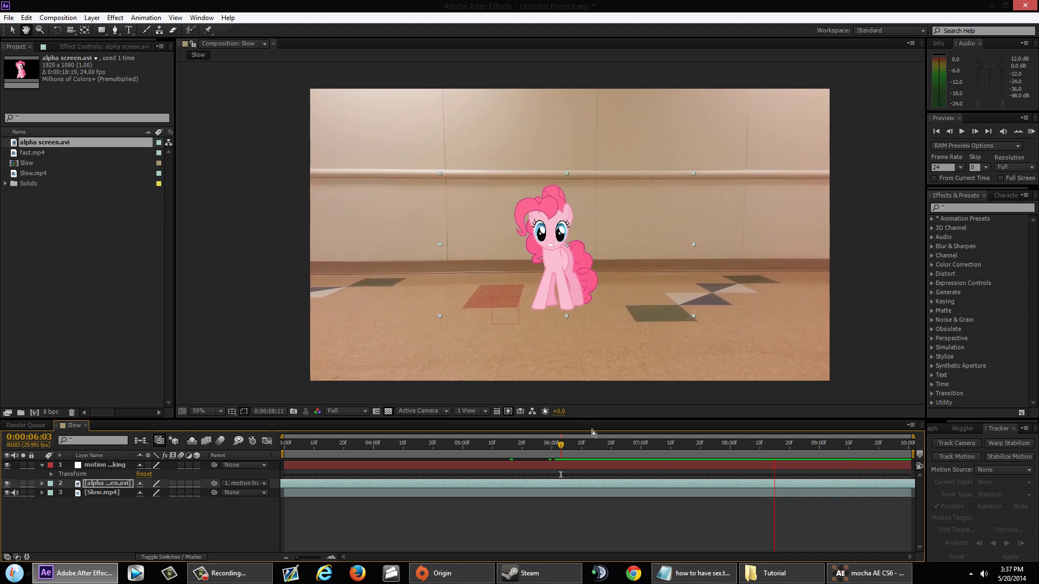
left_click(614, 445)
left_click_drag(644, 450, 519, 446)
left_click(51, 154)
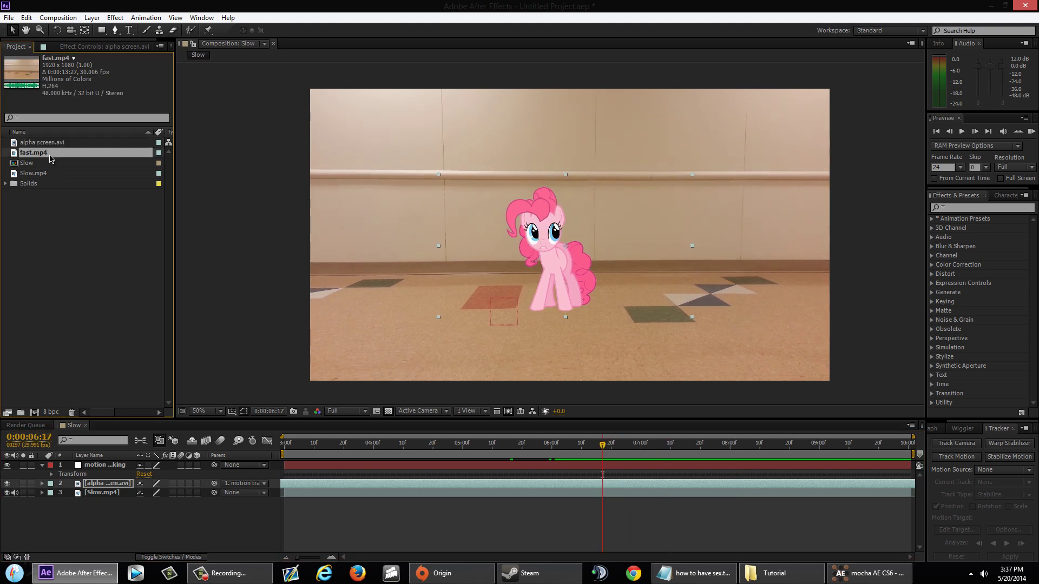
left_click(111, 502)
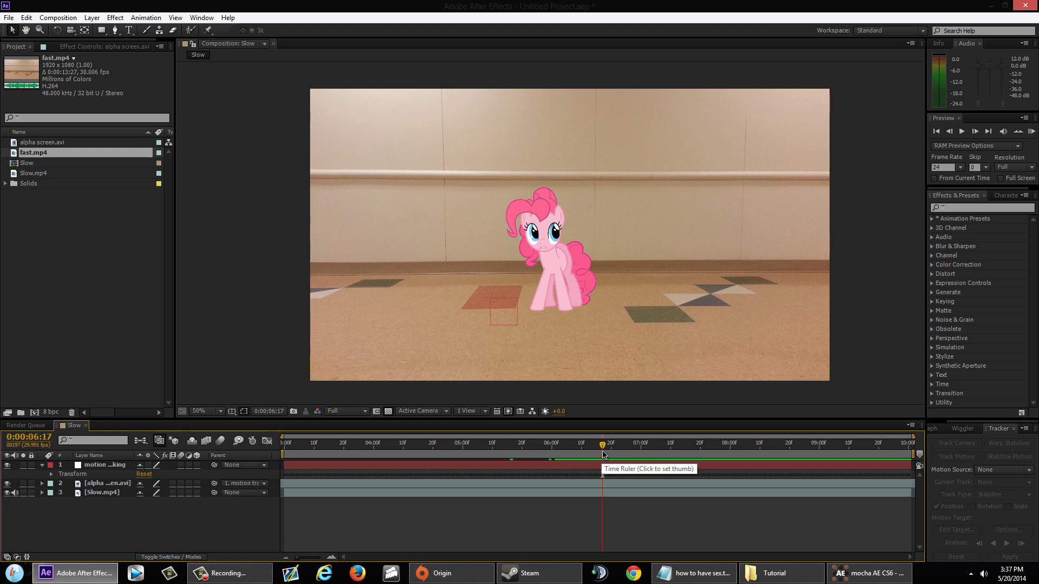
key("space")
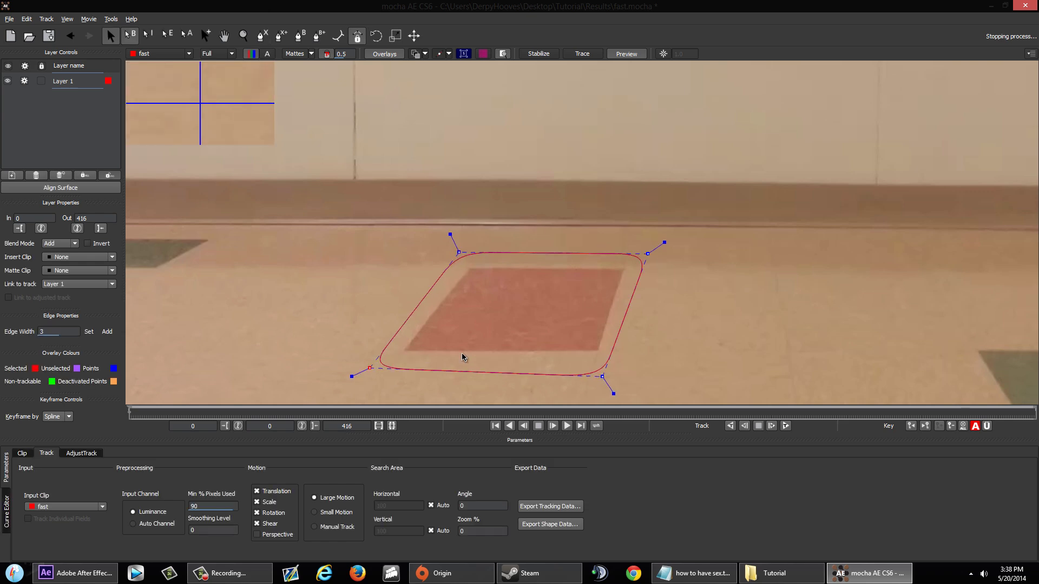
Track the pink floor tile forward through the fast clip, then scrub back to inspect frame 252.
key("ctrl+f")
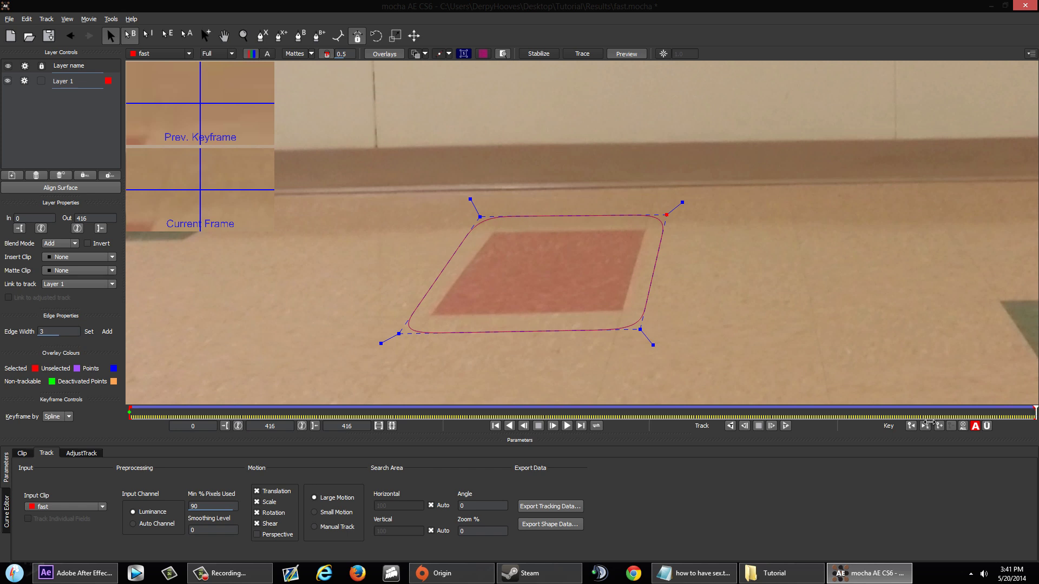
mouse_move(866, 421)
left_mouse_down()
mouse_move(258, 409)
mouse_move(488, 424)
mouse_move(452, 412)
mouse_move(919, 411)
mouse_move(879, 411)
left_mouse_up()
left_click(677, 416)
Copy the tracking data to the clipboard as After Effects Corner Pin, returning to After Effects.
left_click(550, 507)
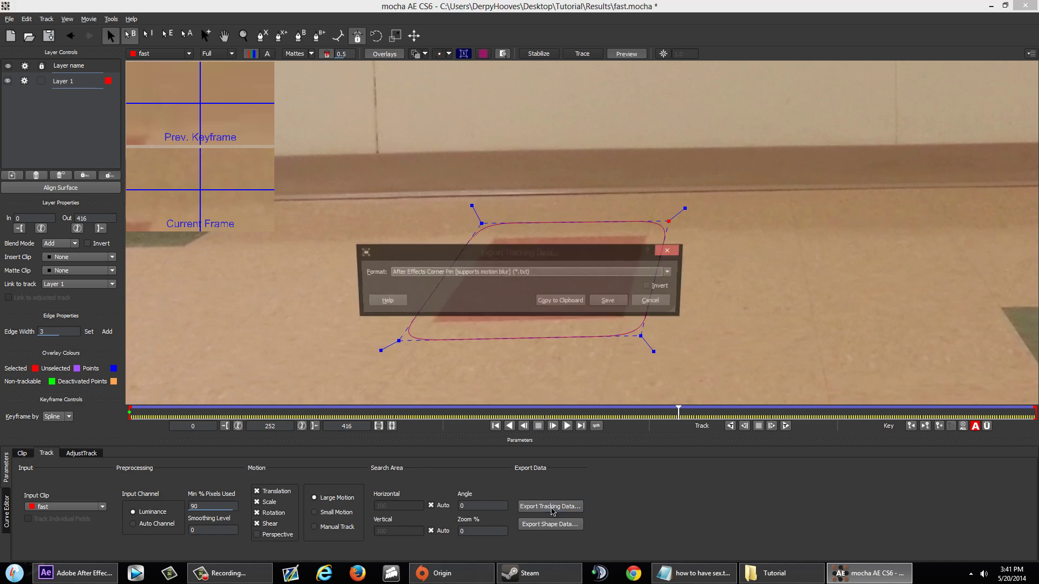
left_click(559, 303)
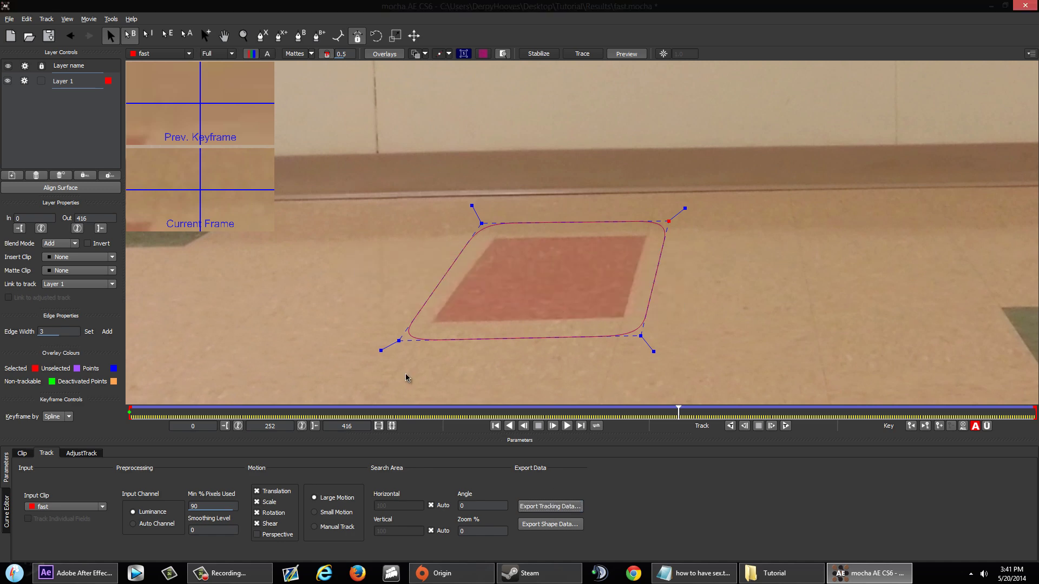
left_click(99, 583)
Add a new null object carrying the pasted fast-clip tracking data and preview its motion.
right_click(111, 523)
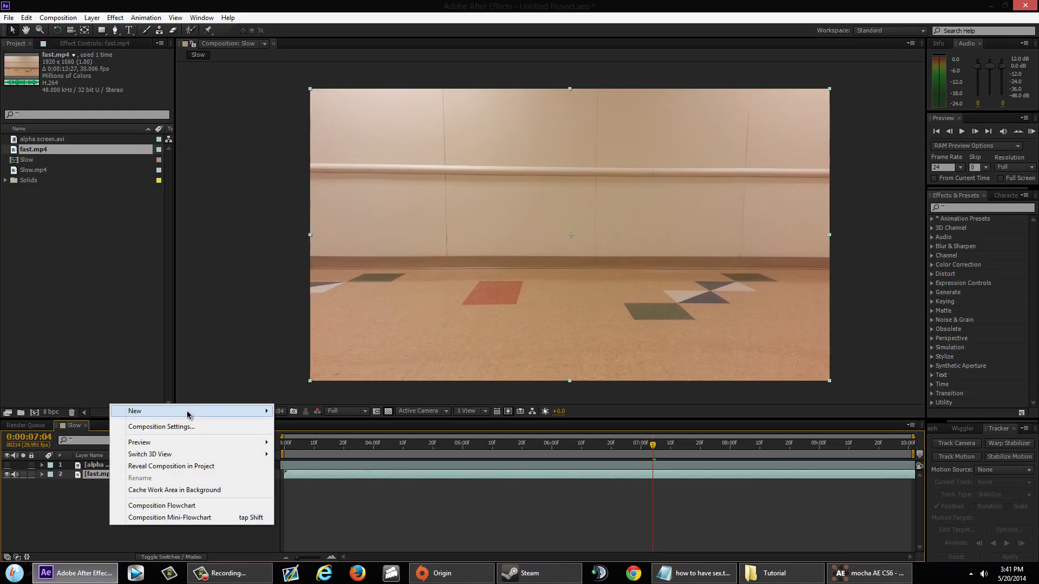
mouse_move(188, 412)
left_click(318, 475)
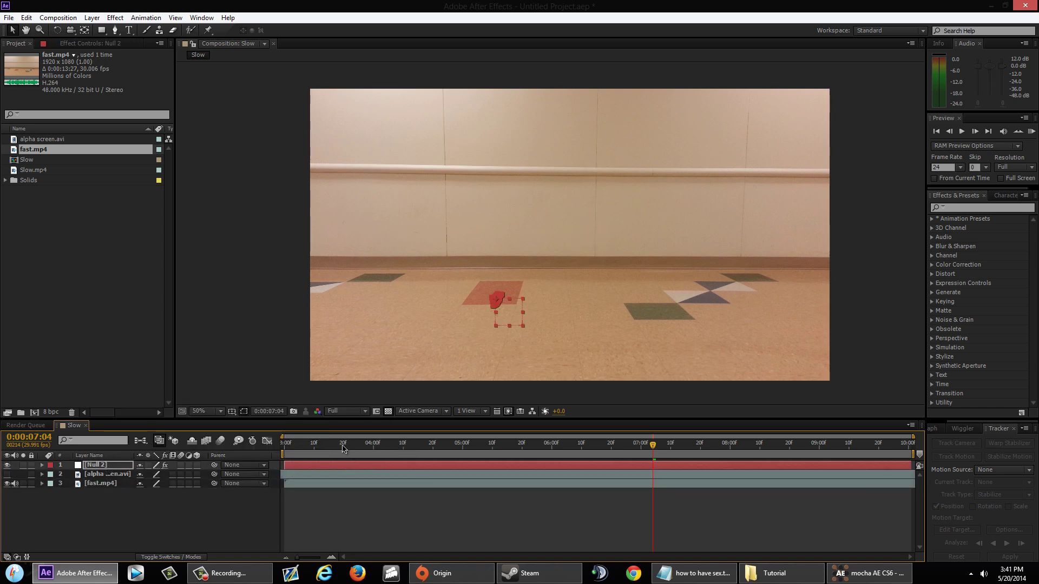
key("space")
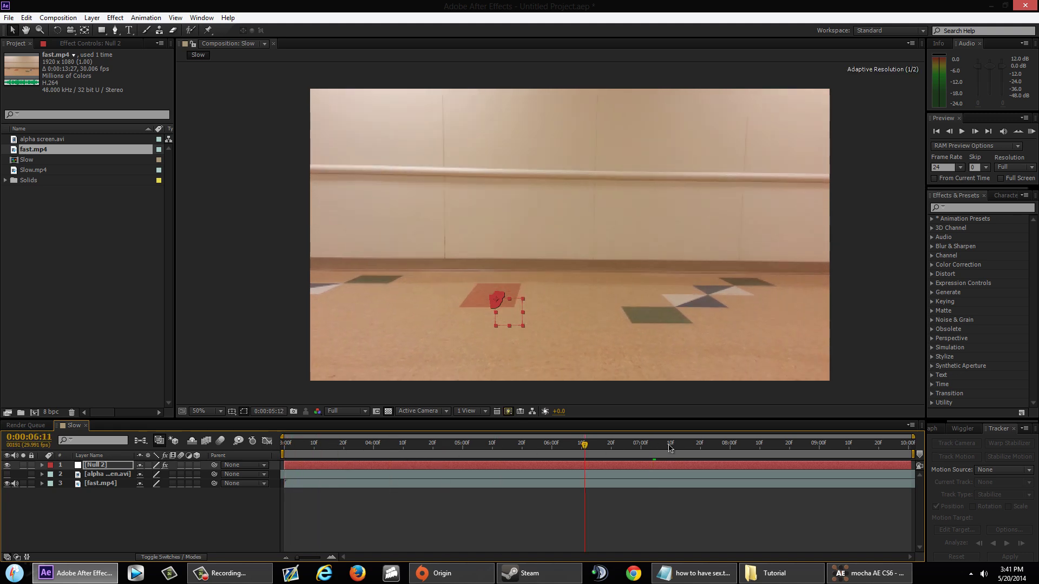
Create a new comp named 'fast' from fast.mp4 and add a Null Object to it.
left_click(423, 448)
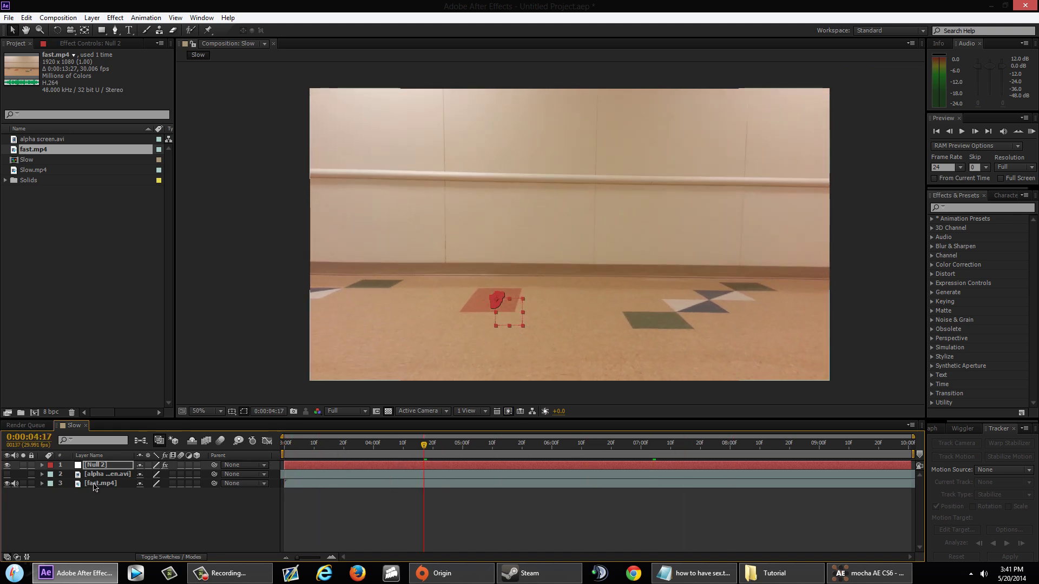
left_click(59, 17)
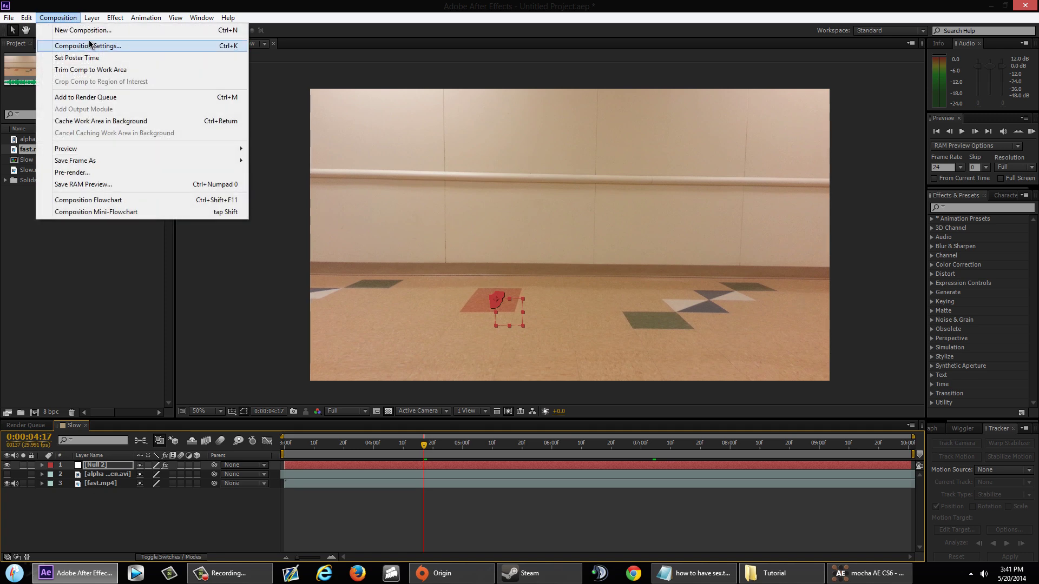
left_click(84, 30)
left_click(200, 243)
left_click(9, 18)
left_click(297, 458)
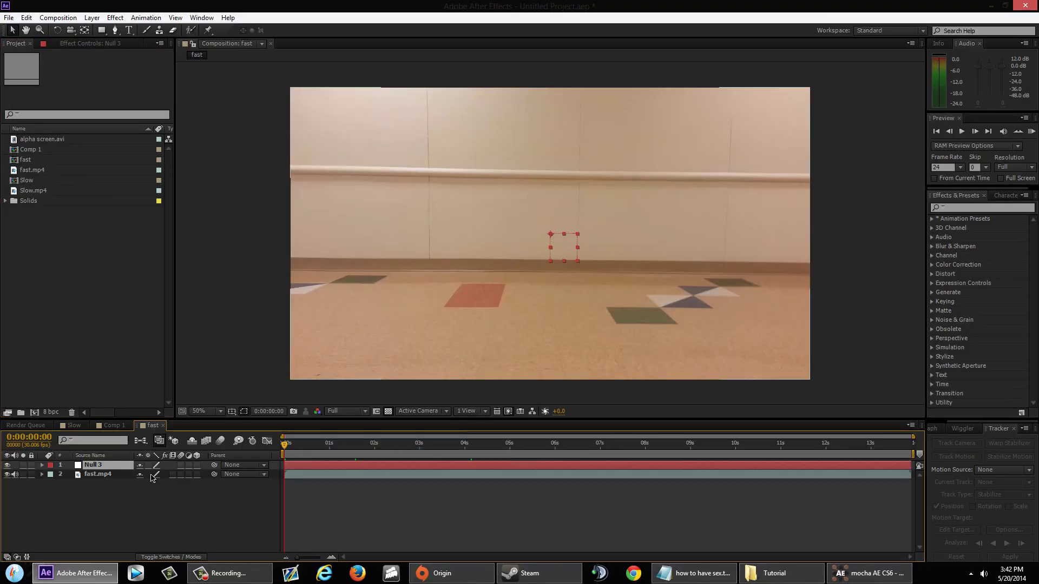
Scrub to check Null 3's tracked motion, then close the Slow and Comp 1 timelines.
left_click_drag(550, 234, 491, 300)
left_click_drag(290, 444, 322, 445)
scroll(434, 374, "up", 4)
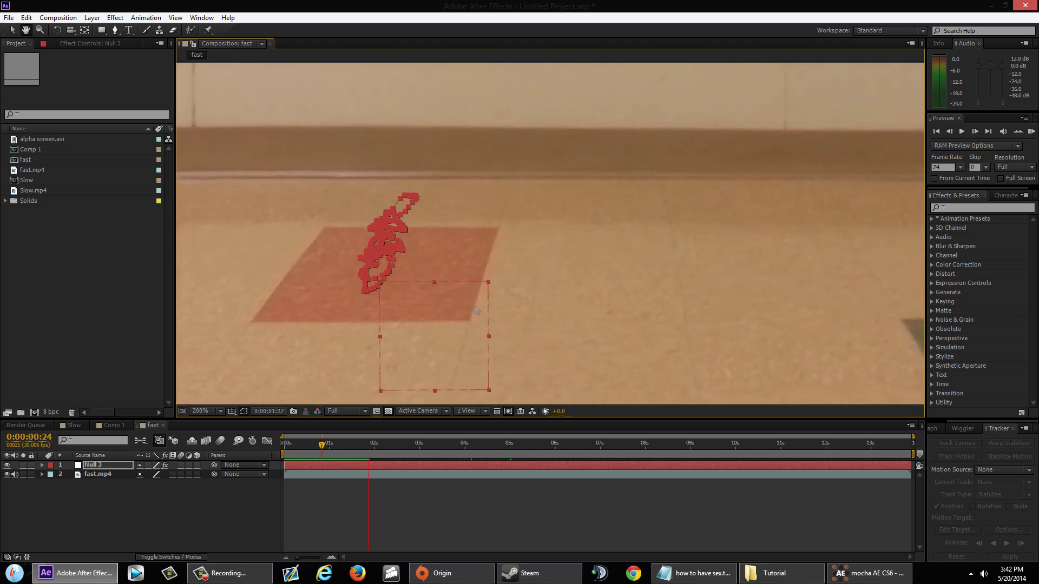
left_click(85, 426)
left_click(94, 425)
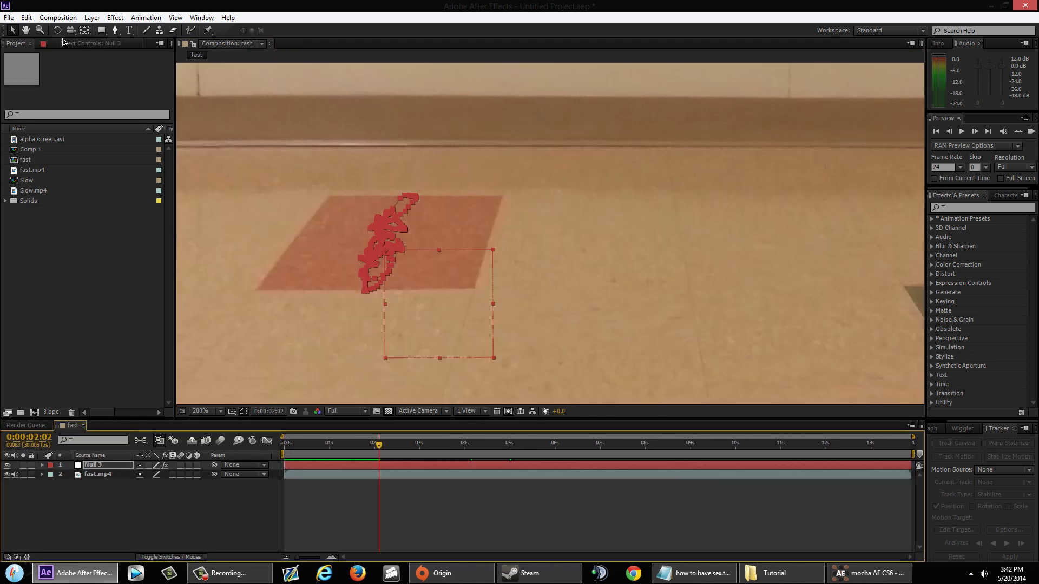
Add alpha screen.avi to the fast comp, reposition it, hide it, and reselect Null 3.
left_click_drag(42, 139, 103, 474)
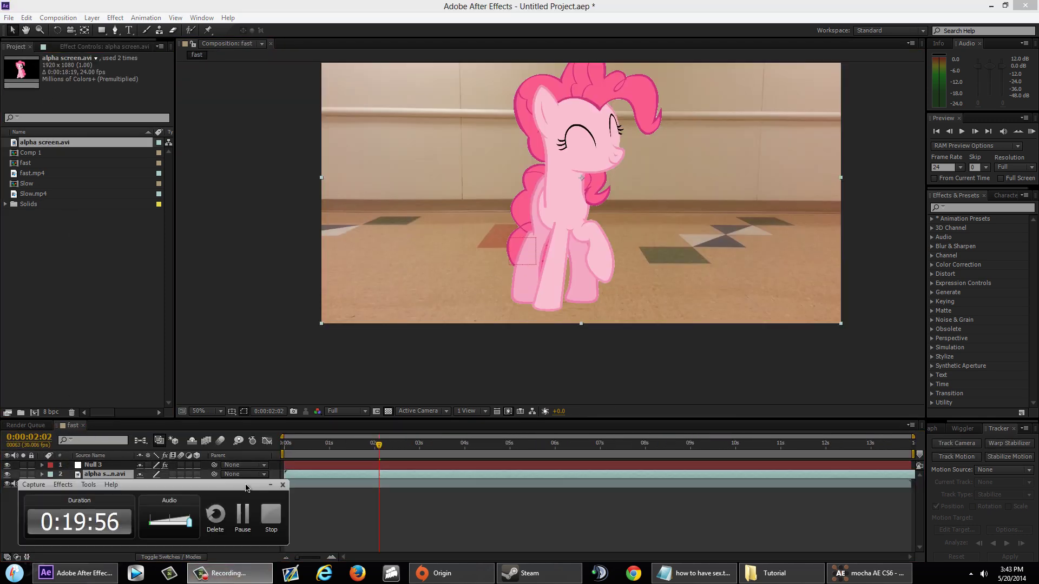
left_click(269, 486)
left_click_drag(579, 219, 549, 228)
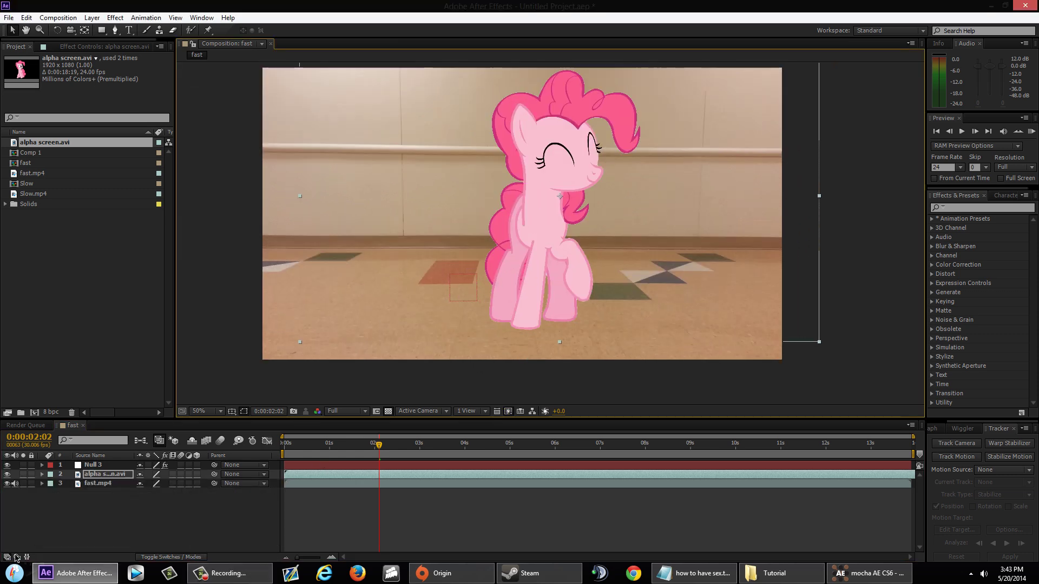
left_click(7, 474)
scroll(390, 304, "up", 4)
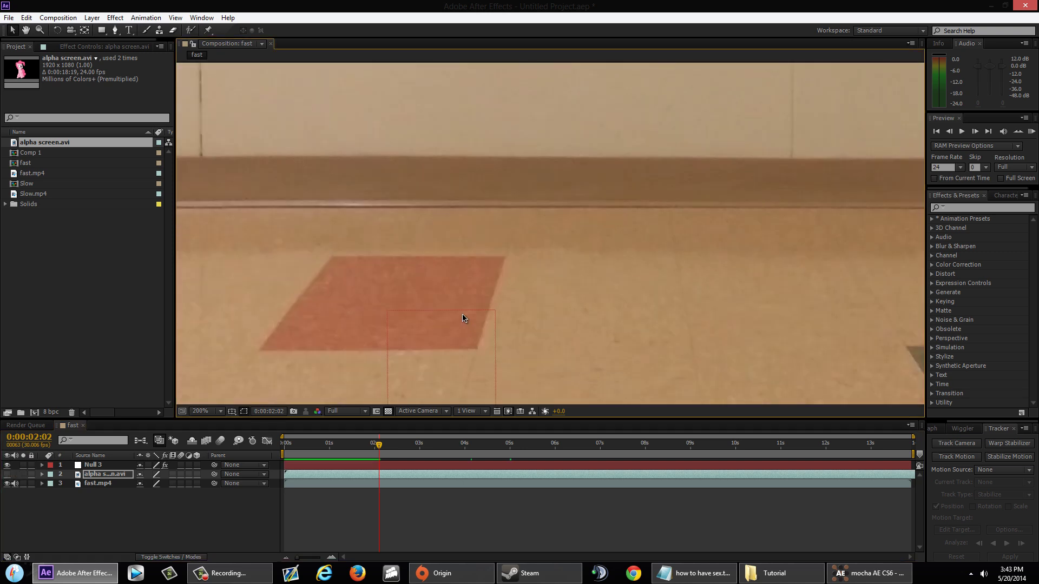
left_click_drag(430, 306, 467, 232)
left_click(108, 465)
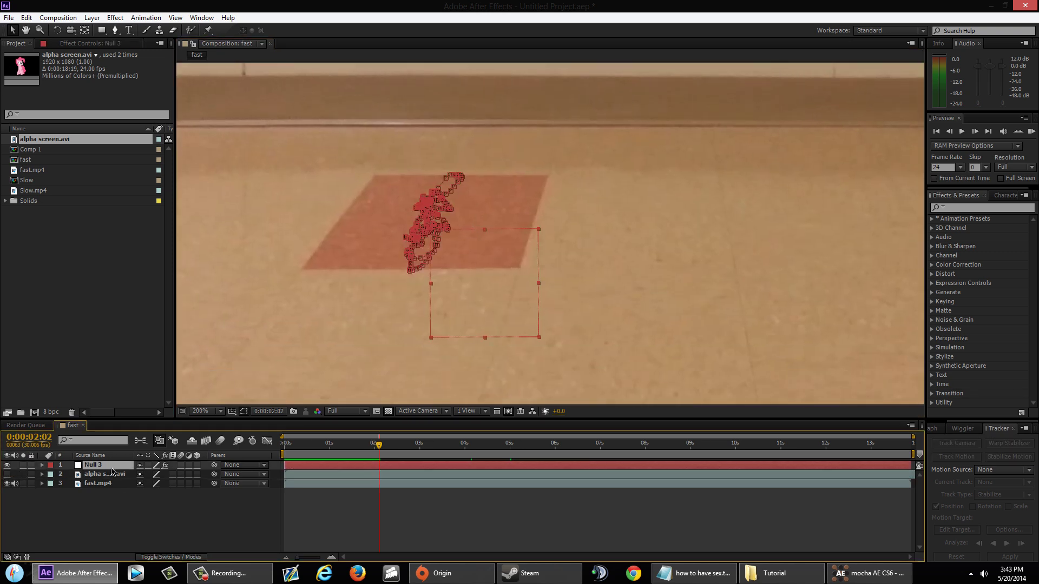
left_click_drag(326, 443, 289, 441)
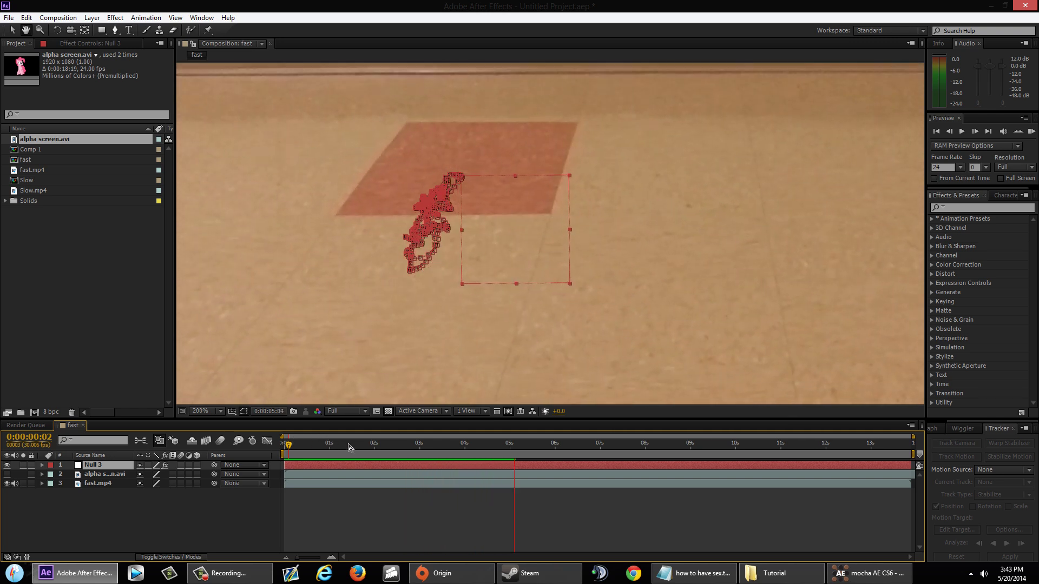
Remove Null 3's Scale and Rotation keyframes, keeping only its Position animation.
key("space")
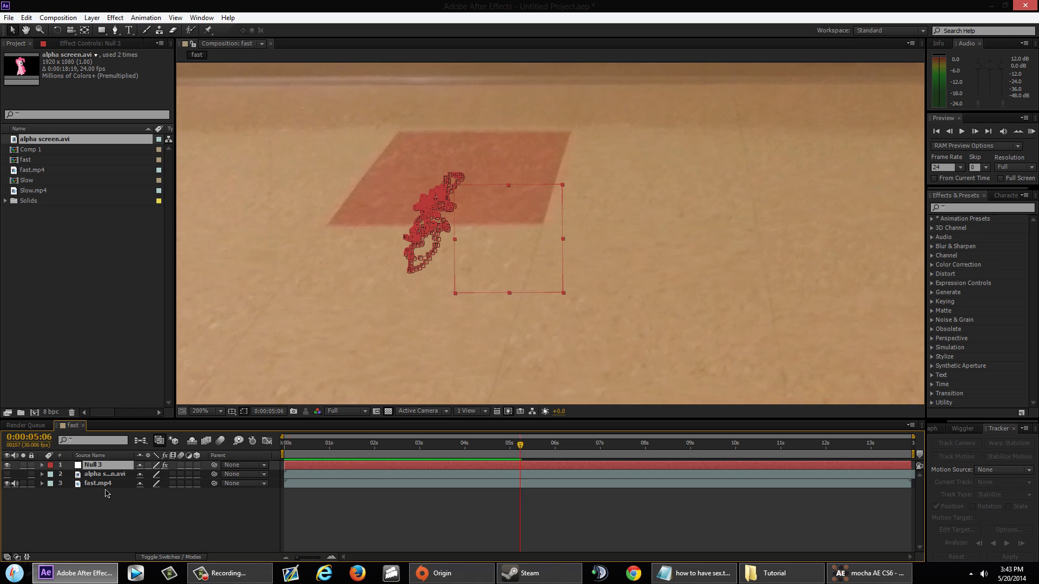
left_click(43, 465)
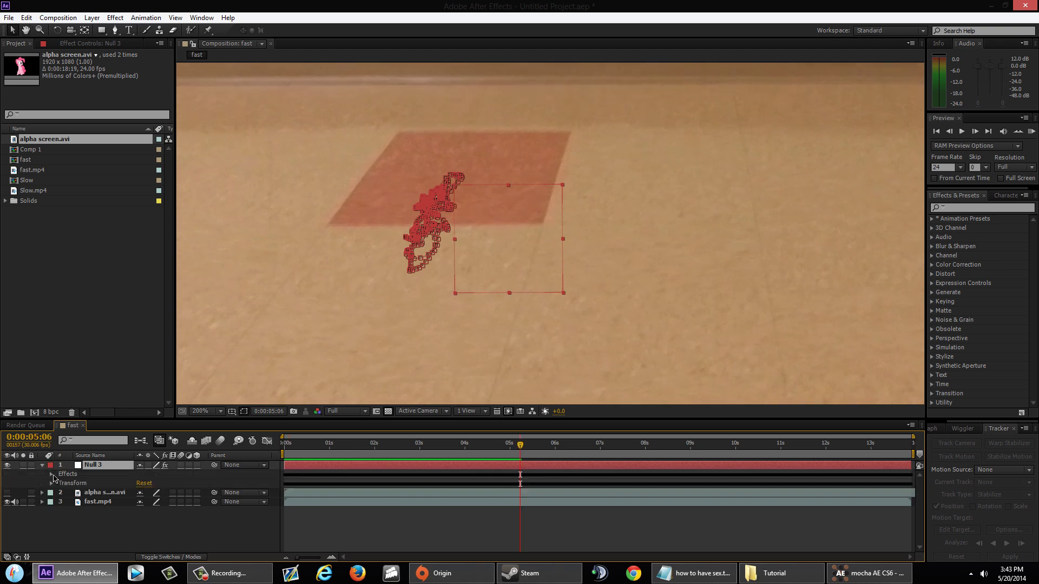
left_click(52, 484)
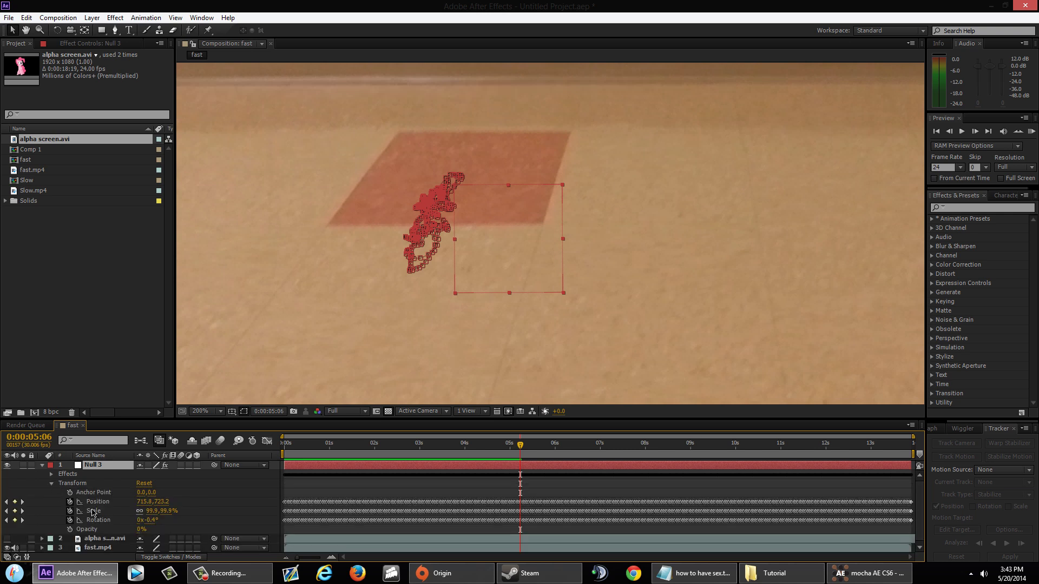
left_click(103, 512)
left_click(70, 511)
left_click(116, 521)
left_click(71, 520)
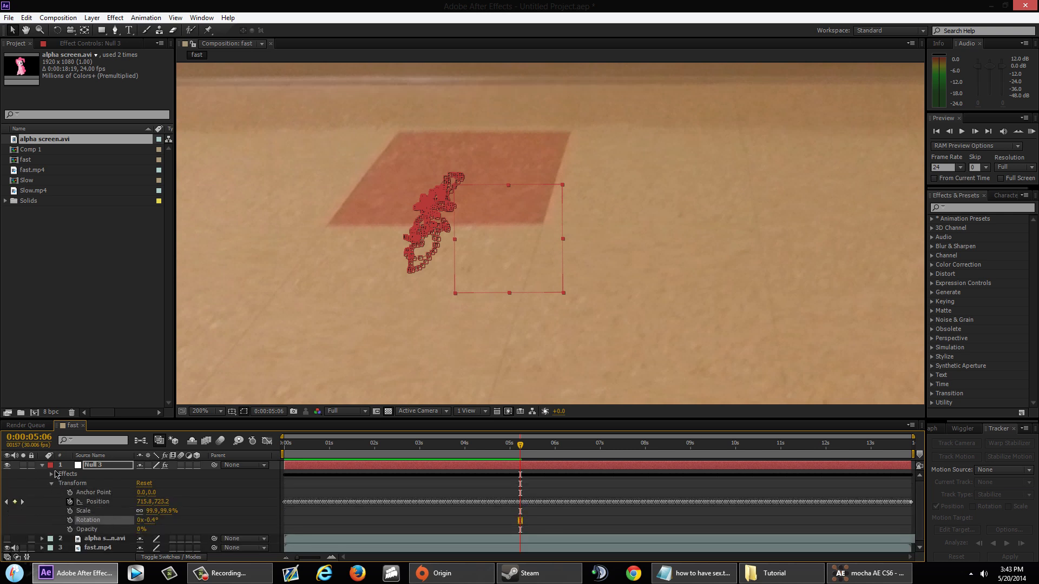
Delete the Corner Pin effect from Null 3 and collapse the layer.
left_click(52, 474)
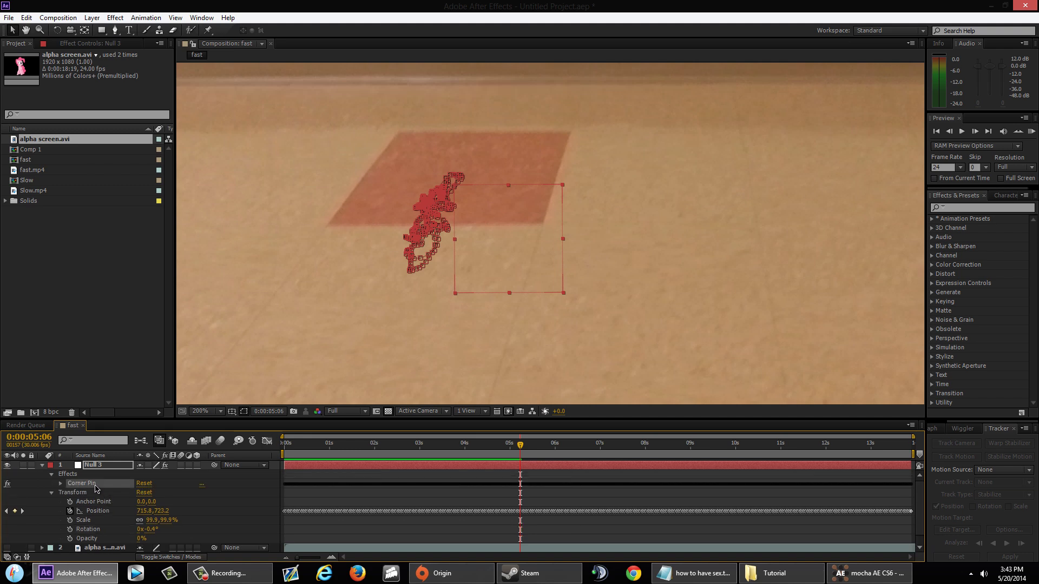
key("Delete")
left_click(51, 474)
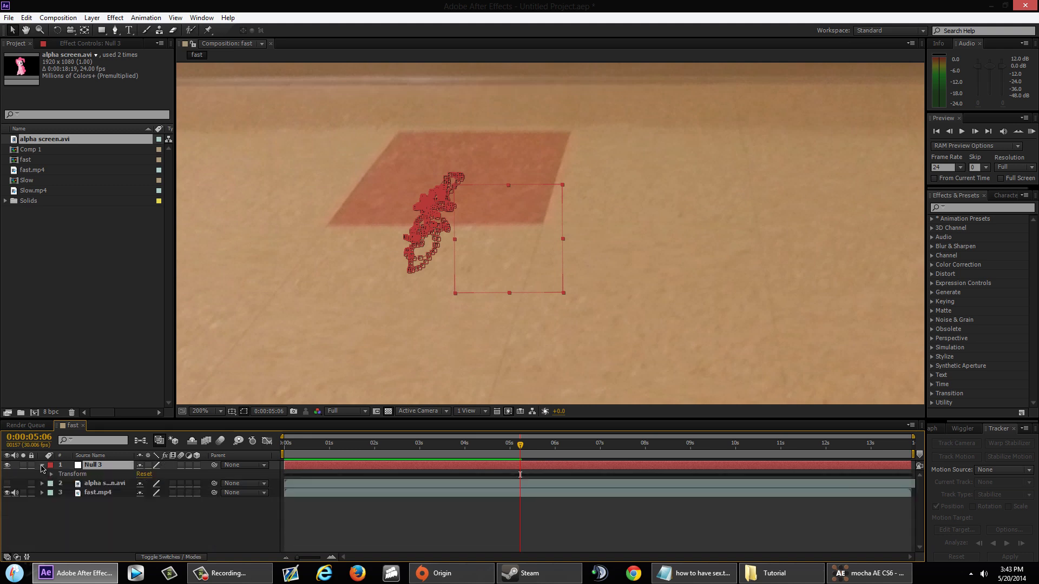
left_click(43, 468)
left_click(289, 446)
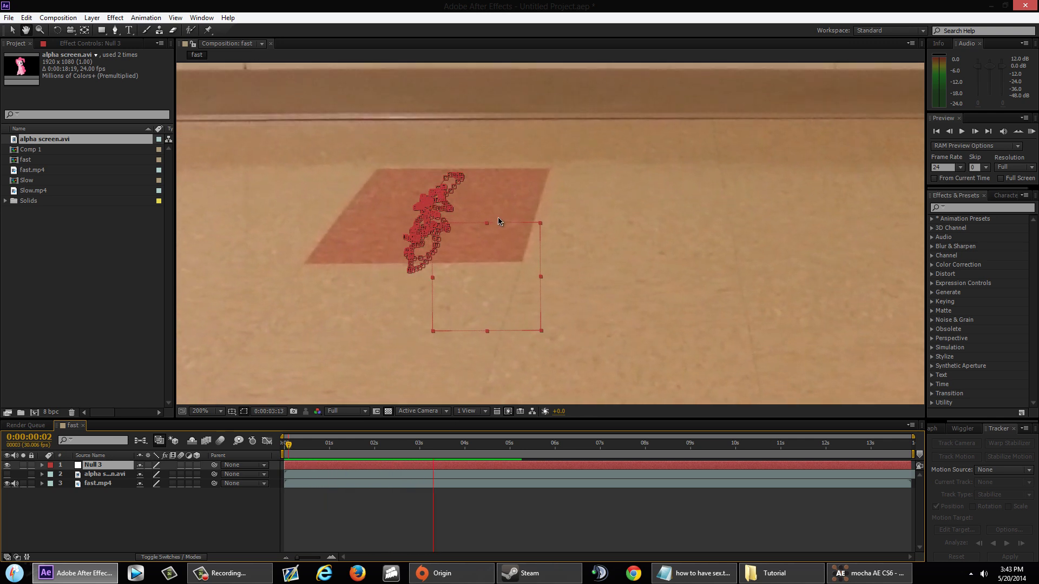
Show the Pinkie Pie layer, scale it down and nudge it onto the hallway floor.
key("space")
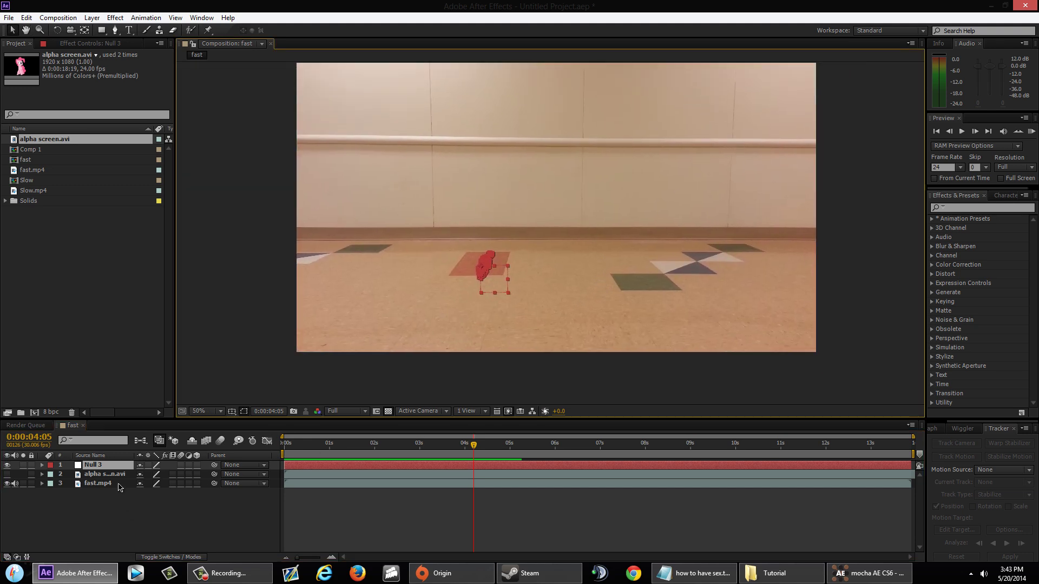
left_click(7, 474)
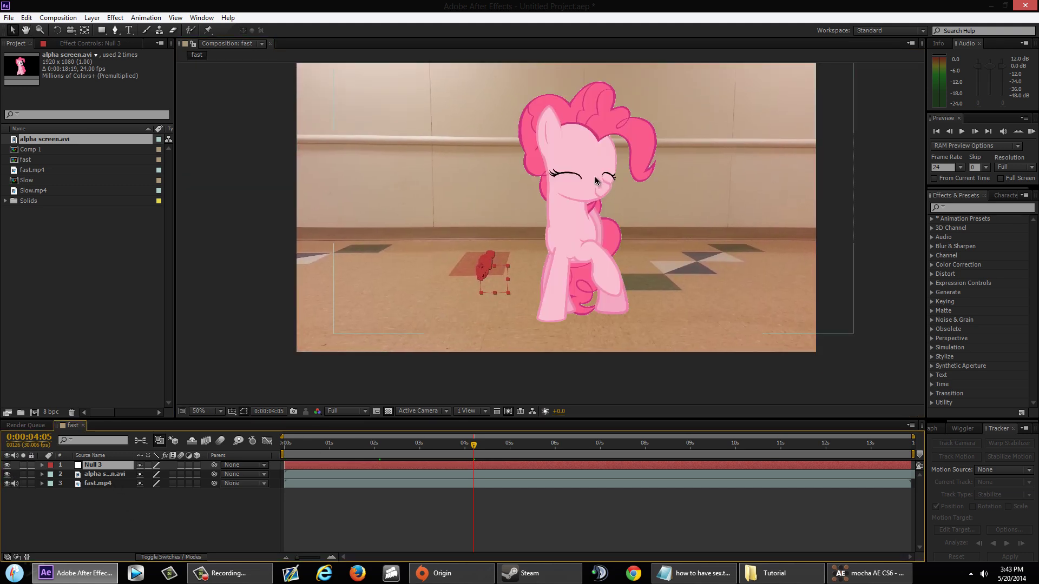
left_click_drag(595, 180, 611, 167)
key("comma")
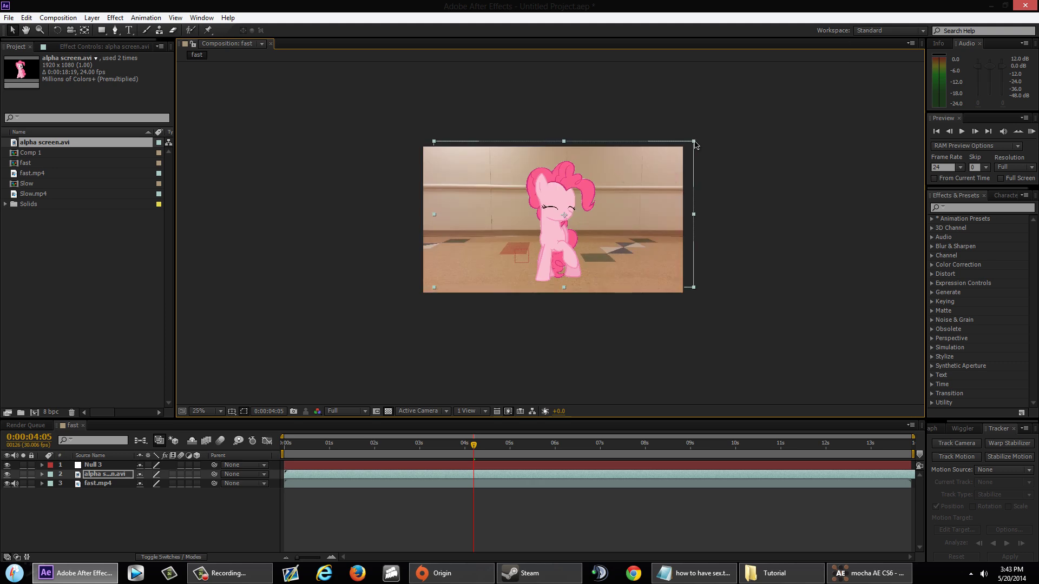
left_click_drag(694, 145, 660, 160)
key("period")
left_click_drag(564, 227, 552, 226)
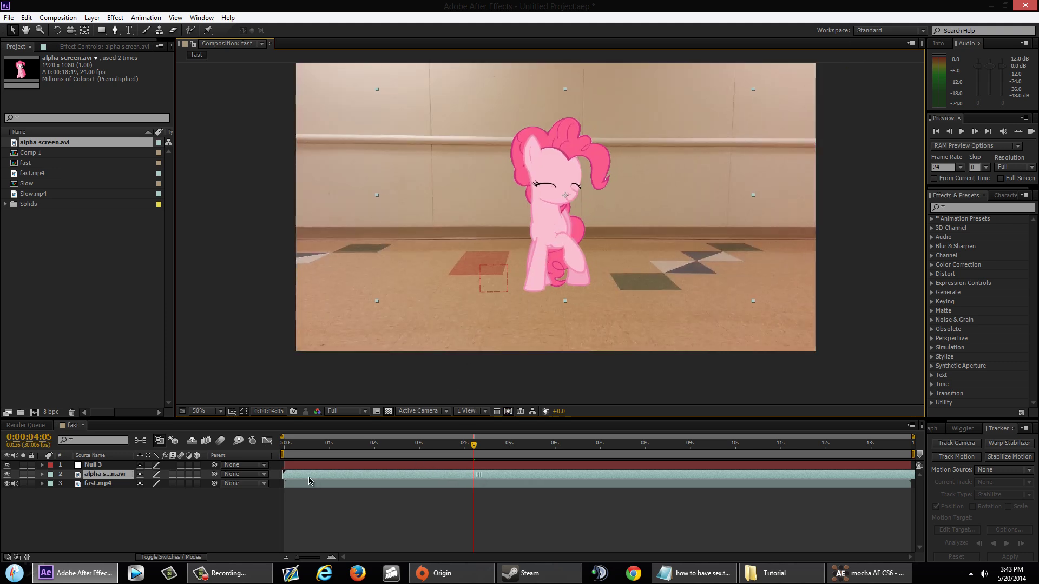
Extend the pony layer to the full comp length and parent it to Null 3.
left_click_drag(305, 480, 66, 476)
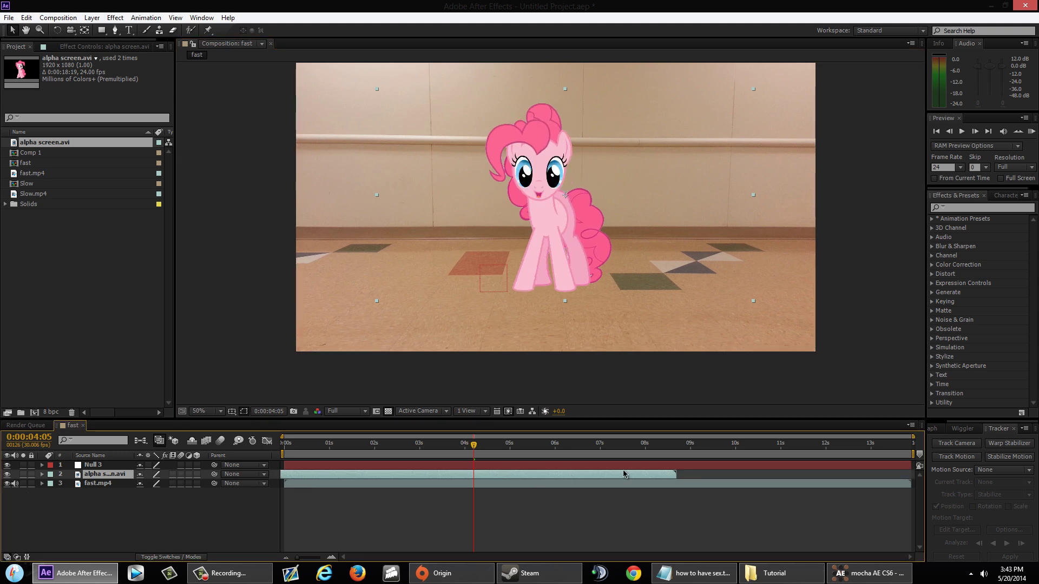
left_click_drag(655, 470, 817, 473)
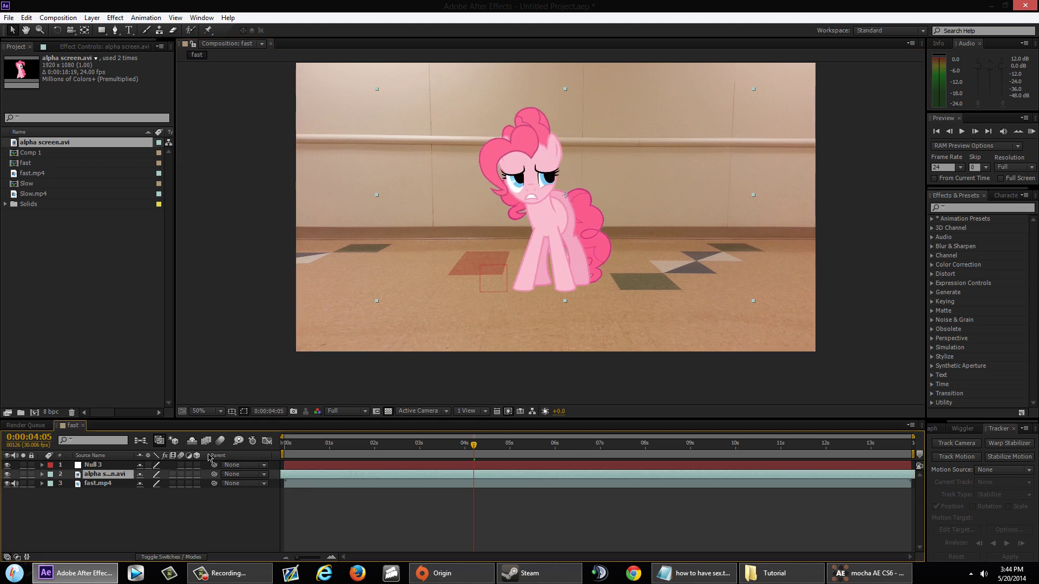
left_click(227, 475)
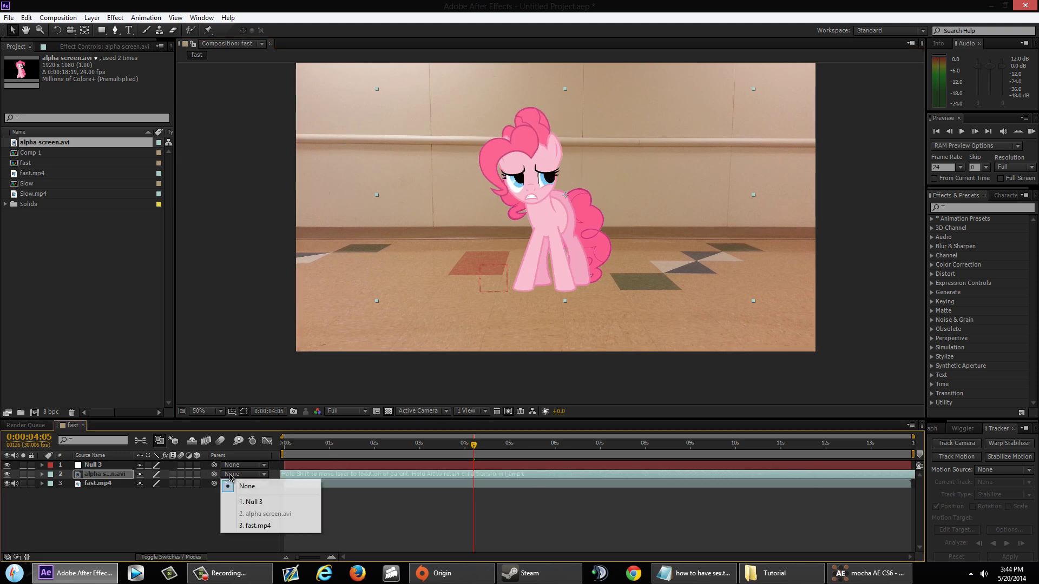
left_click(260, 504)
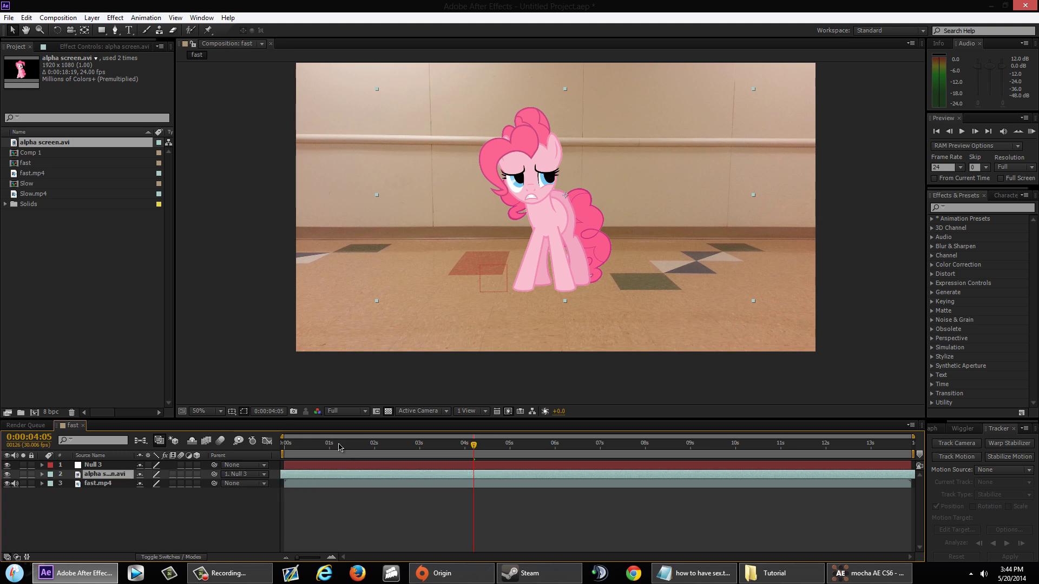
key("Home")
RAM-preview the fast comp from the start at 100% zoom, then zoom back to 50%.
scroll(604, 248, "up", 2)
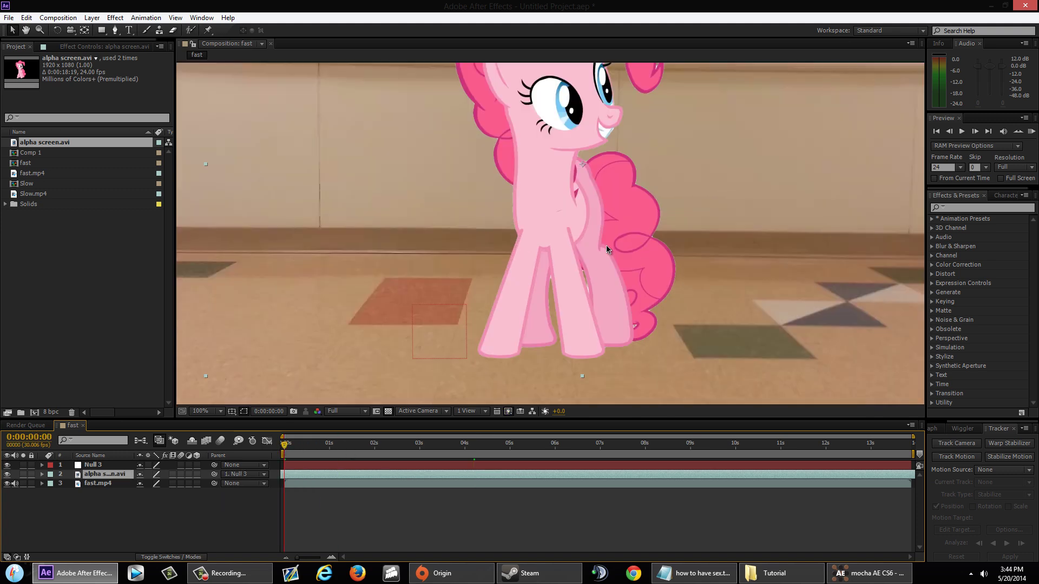
key("space")
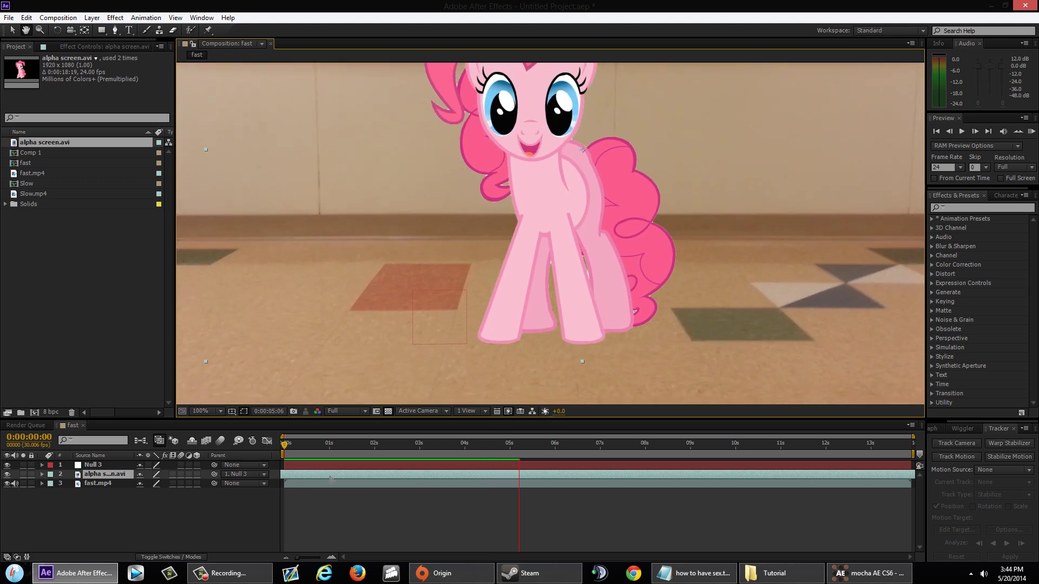
scroll(502, 339, "down", 2)
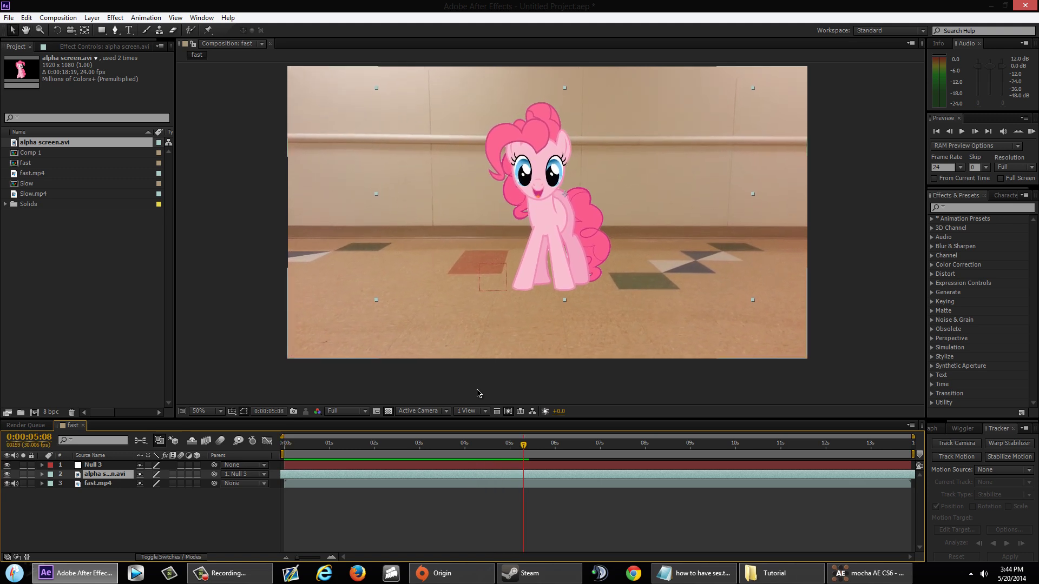
Scrub through the first three seconds of the fast comp and preview from there.
mouse_move(230, 574)
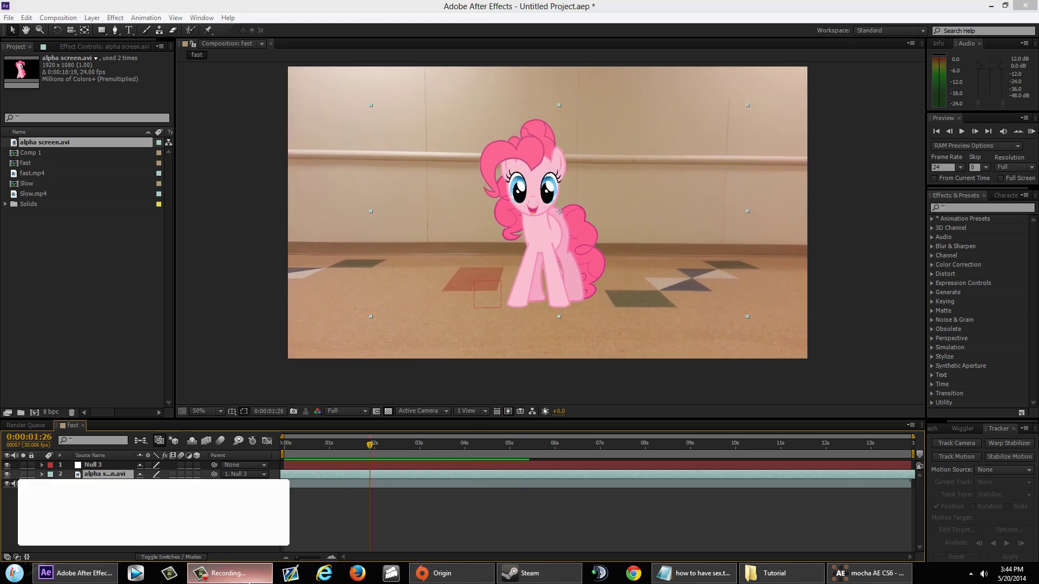
left_click(282, 485)
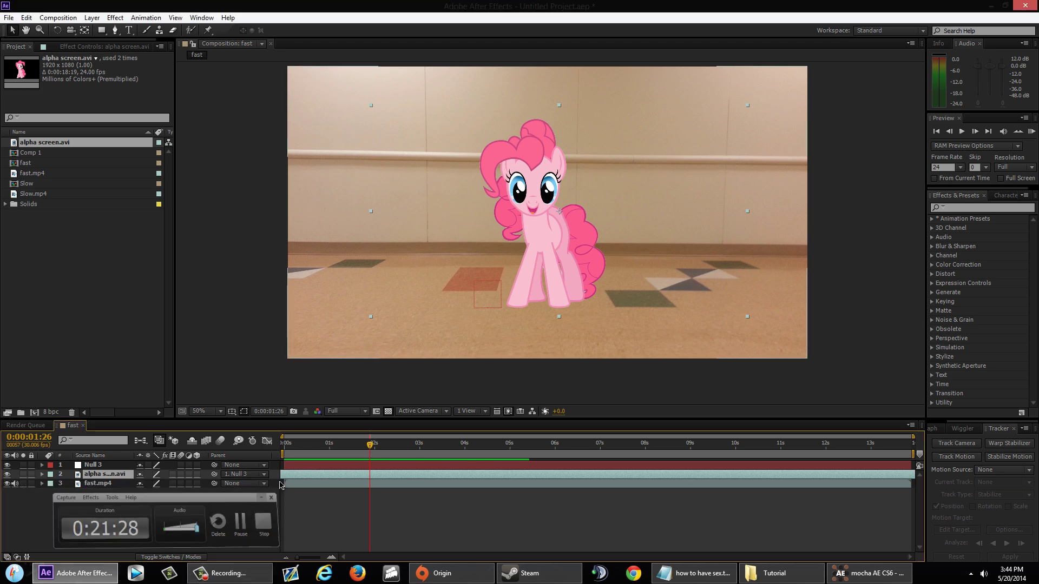
left_click(333, 445)
left_click_drag(331, 446, 337, 449)
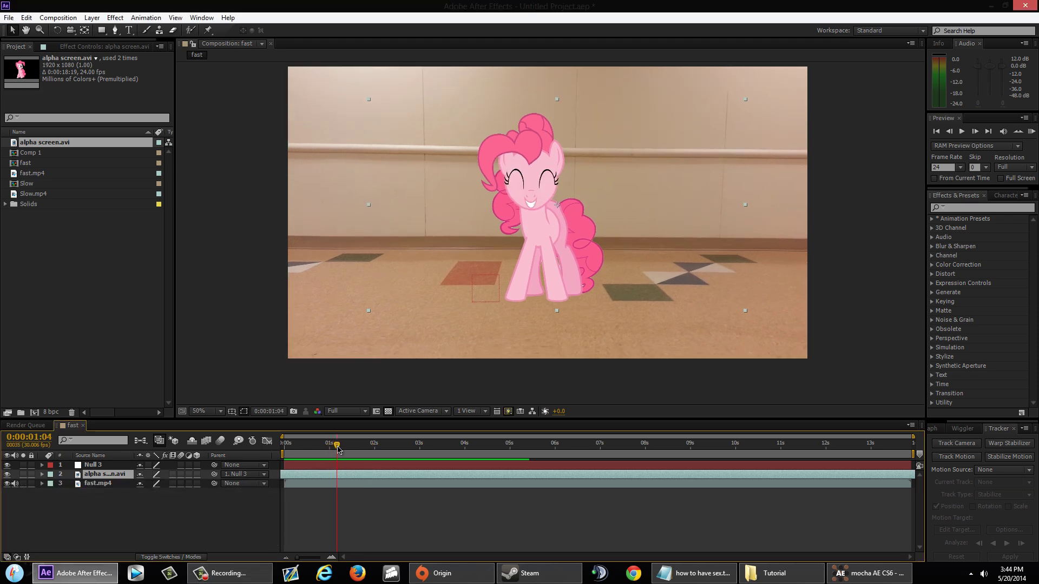
left_click_drag(337, 448, 517, 441)
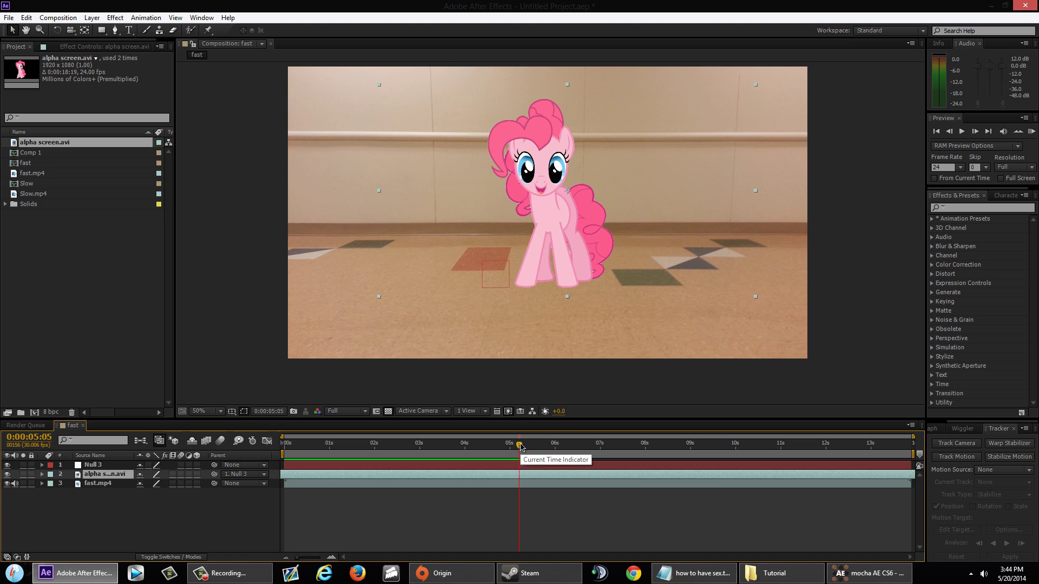
key("space")
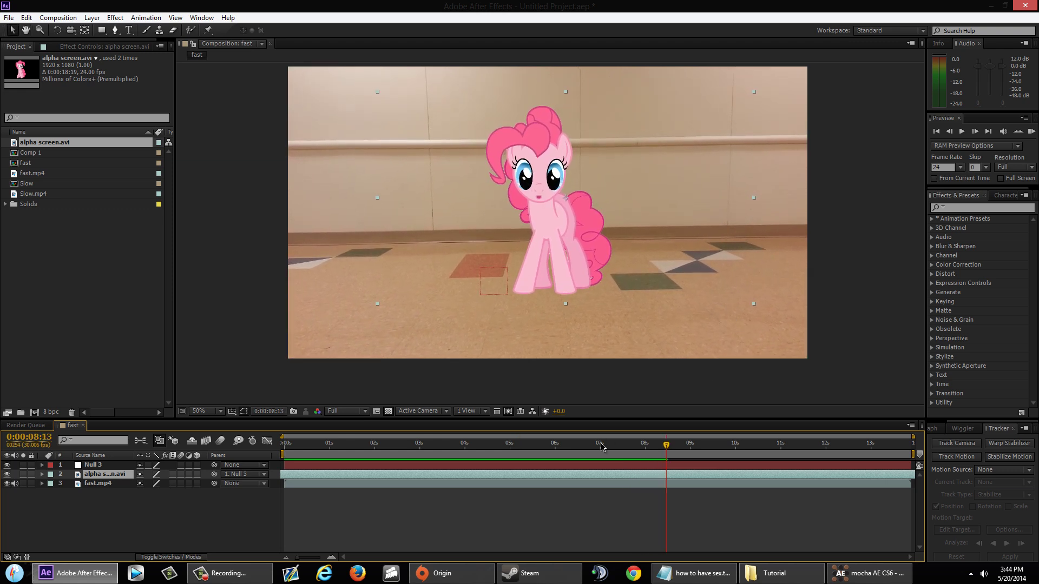
Scrub between about 5 and 11 seconds to confirm the pony stays pinned to the floor.
left_click_drag(602, 447, 572, 448)
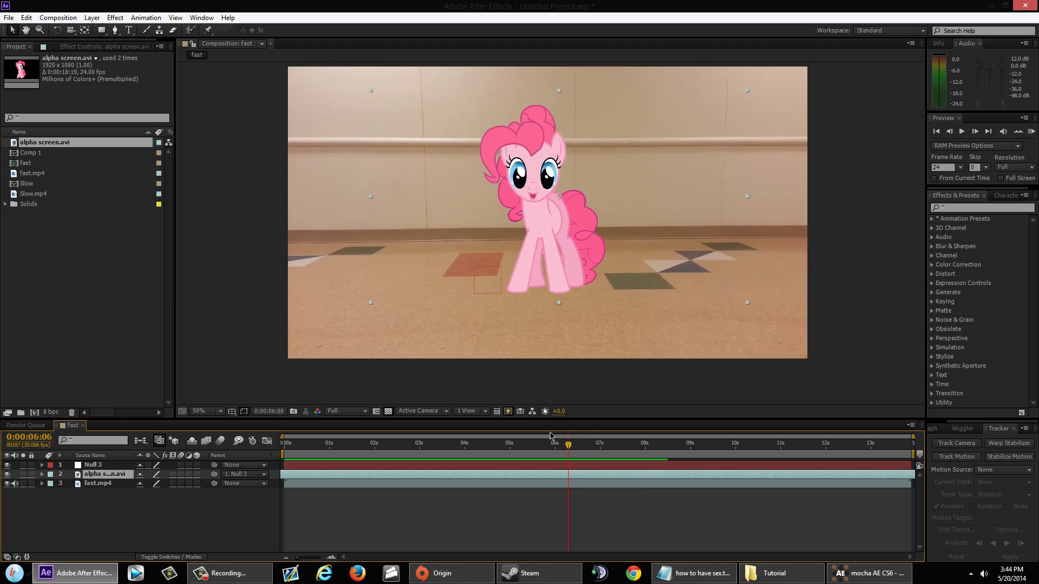
left_click(535, 446)
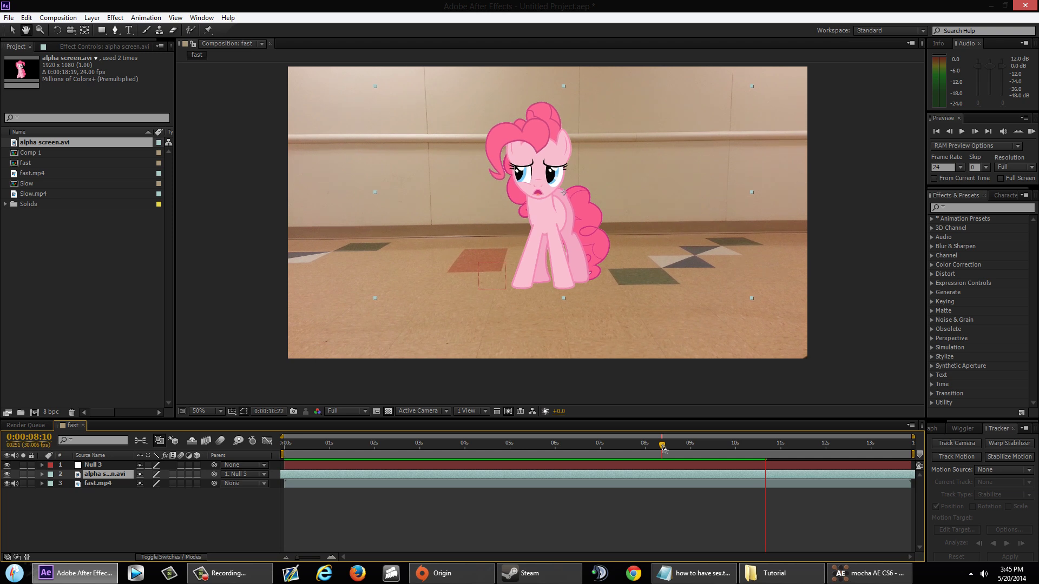
left_click_drag(663, 447, 791, 459)
left_click(705, 443)
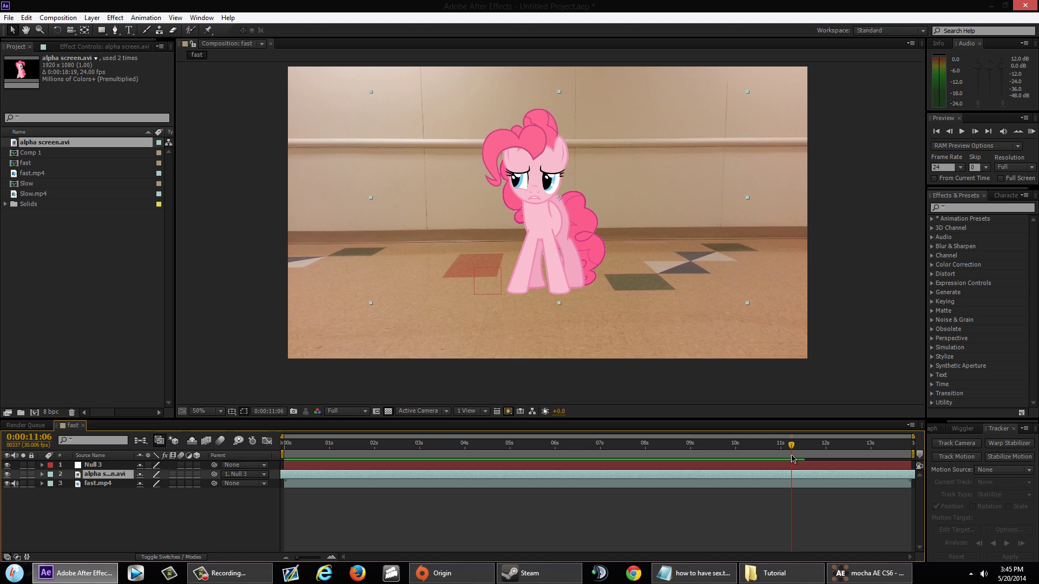
left_click_drag(791, 460, 705, 435)
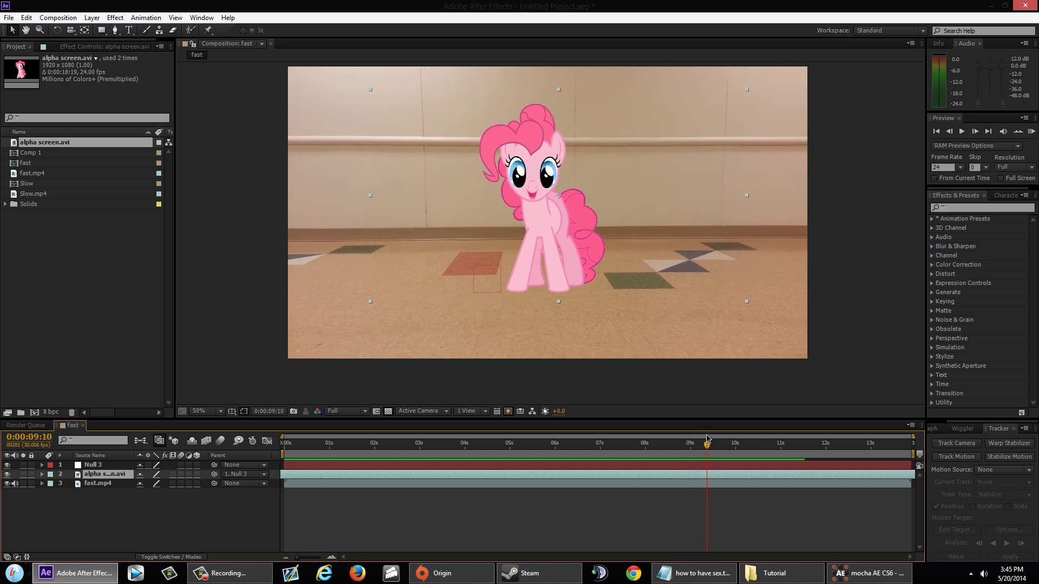
left_click_drag(707, 443, 581, 450)
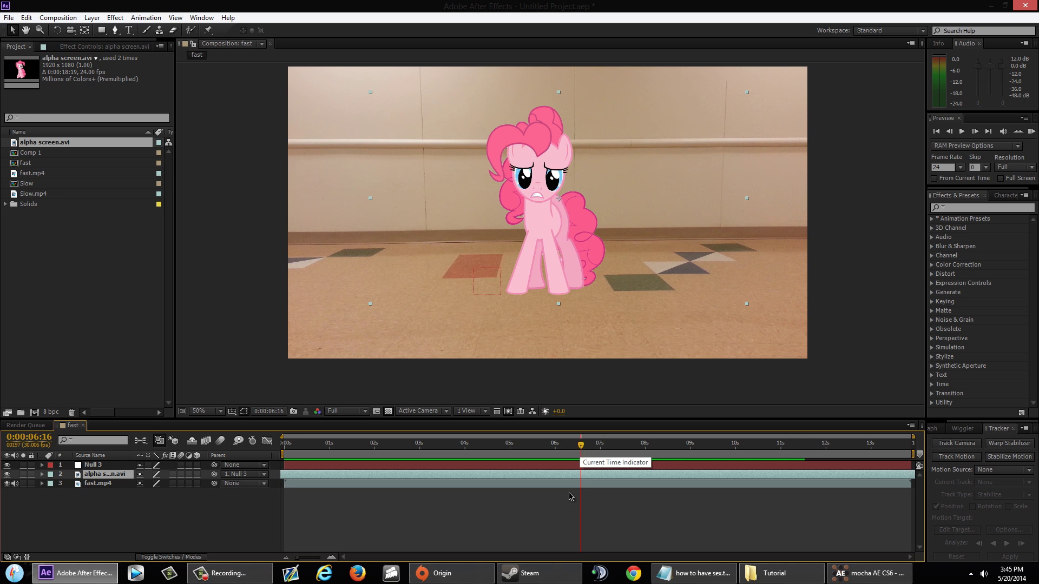
left_click(239, 575)
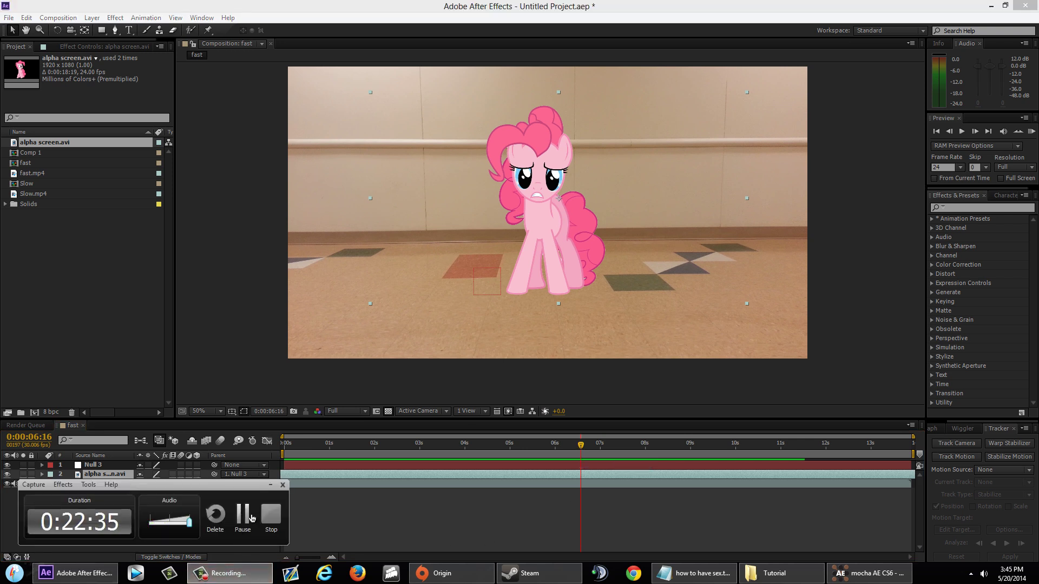